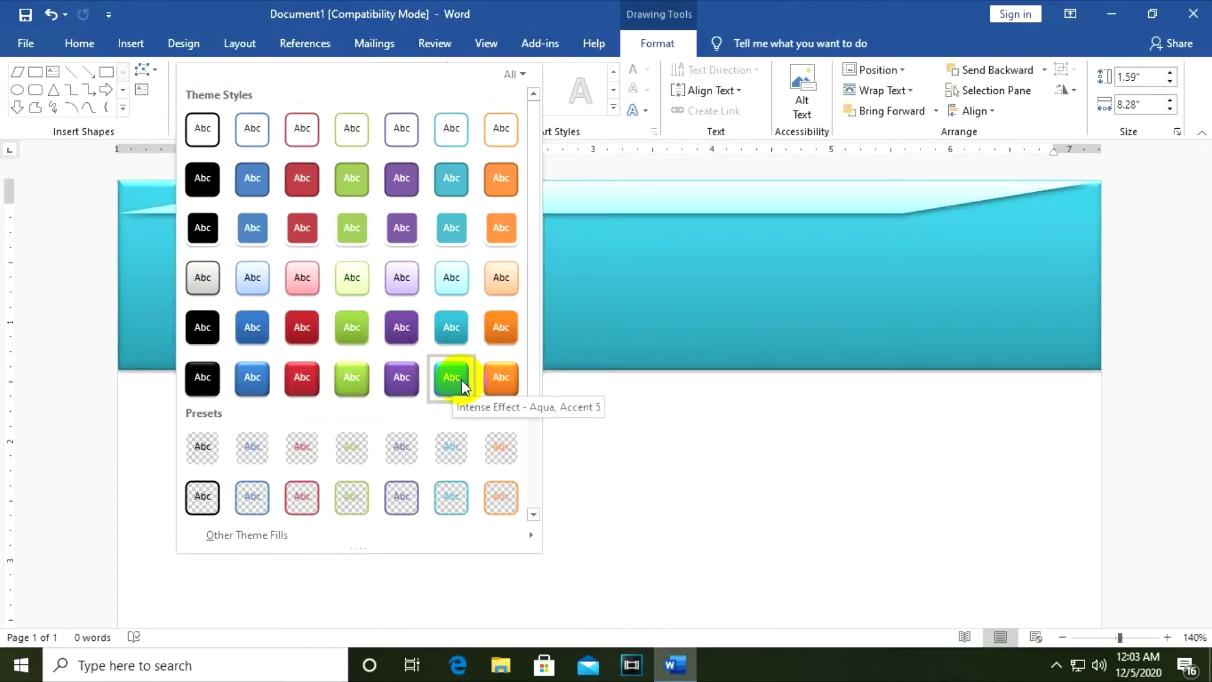
Apply Intense Effect - Aqua, Accent 5 to the banner rectangle, then reselect strip and rectangle.
left_click(461, 380)
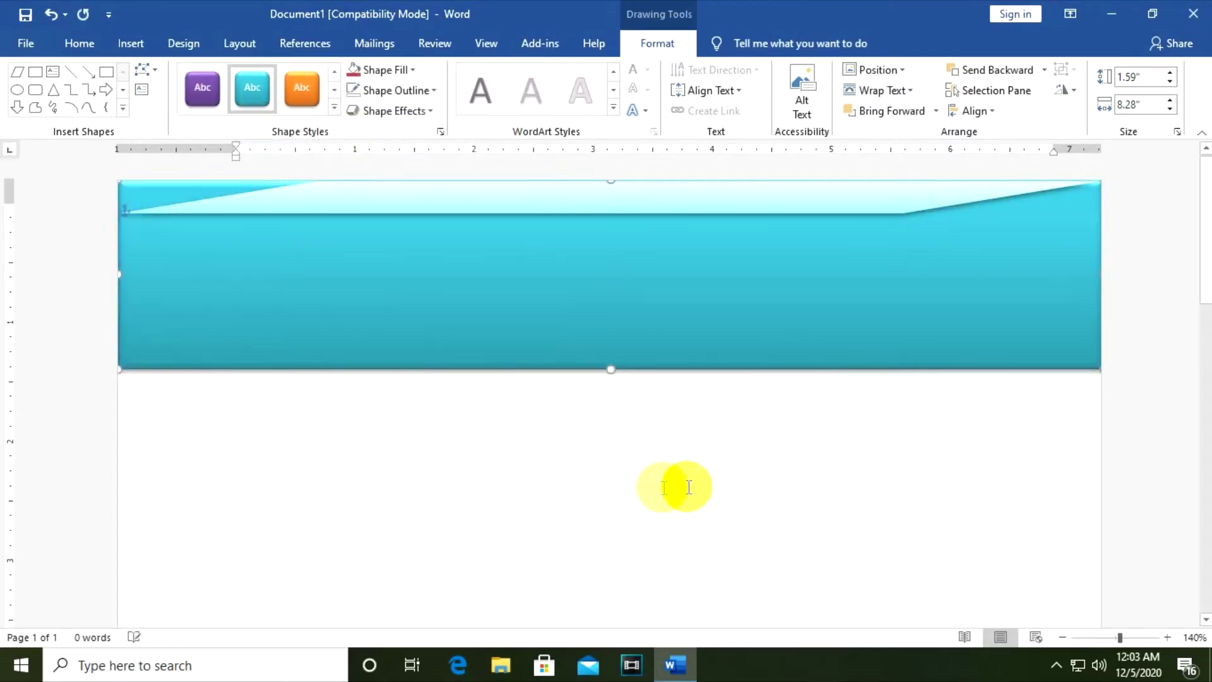
left_click(461, 458)
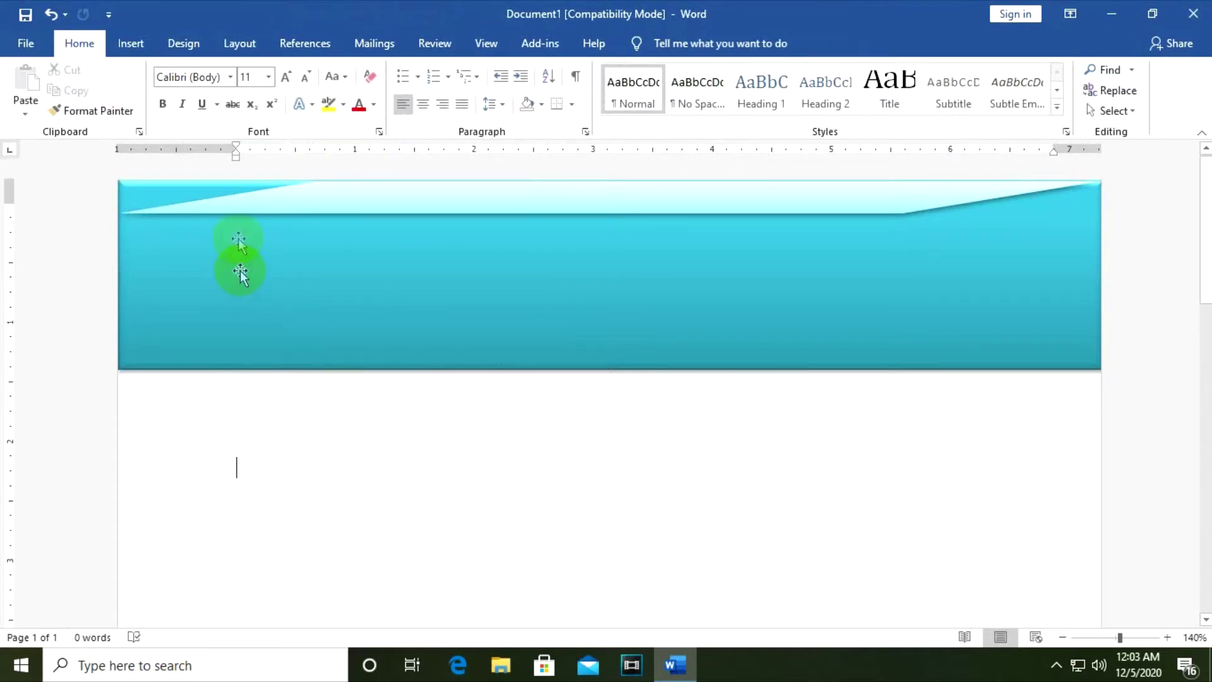
left_click(263, 206)
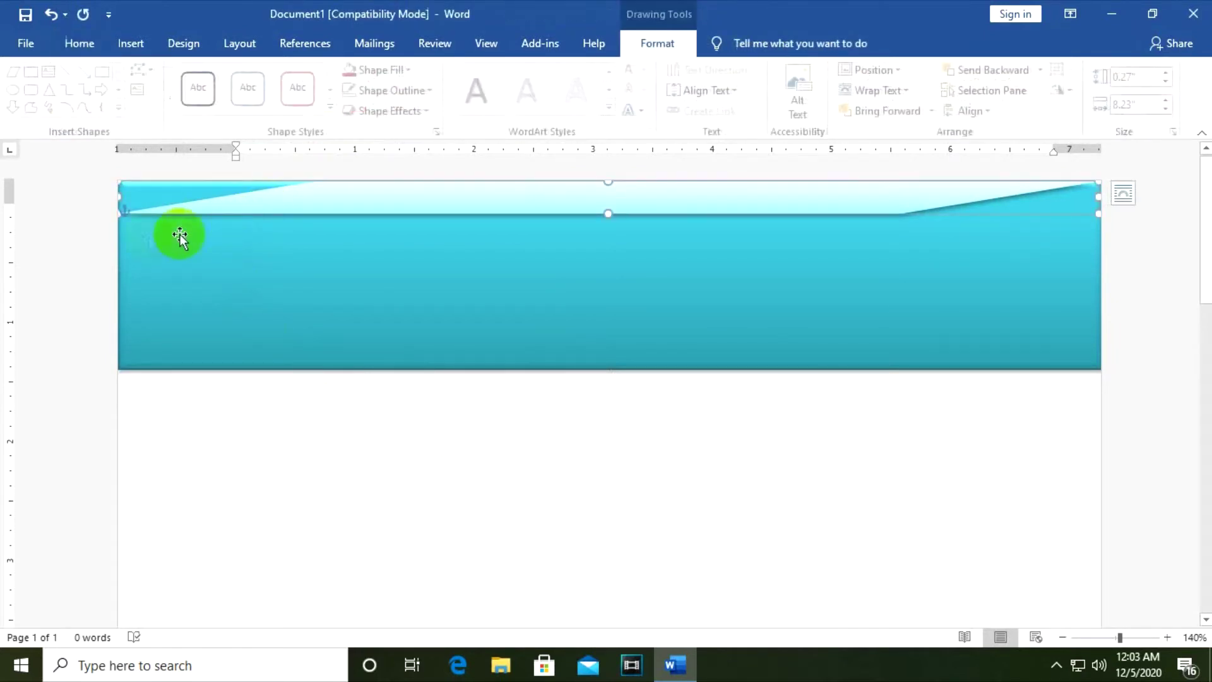
left_click(376, 307)
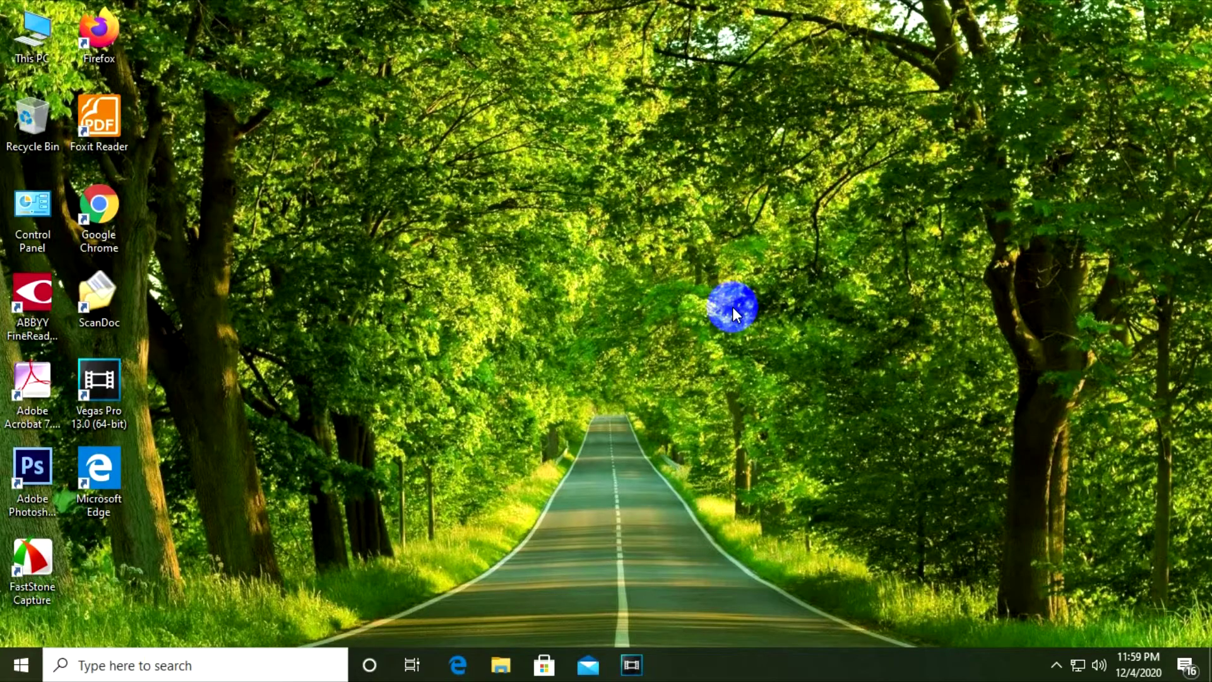
Refresh the desktop and launch Word from the Start menu's app list.
right_click(601, 262)
left_click(628, 317)
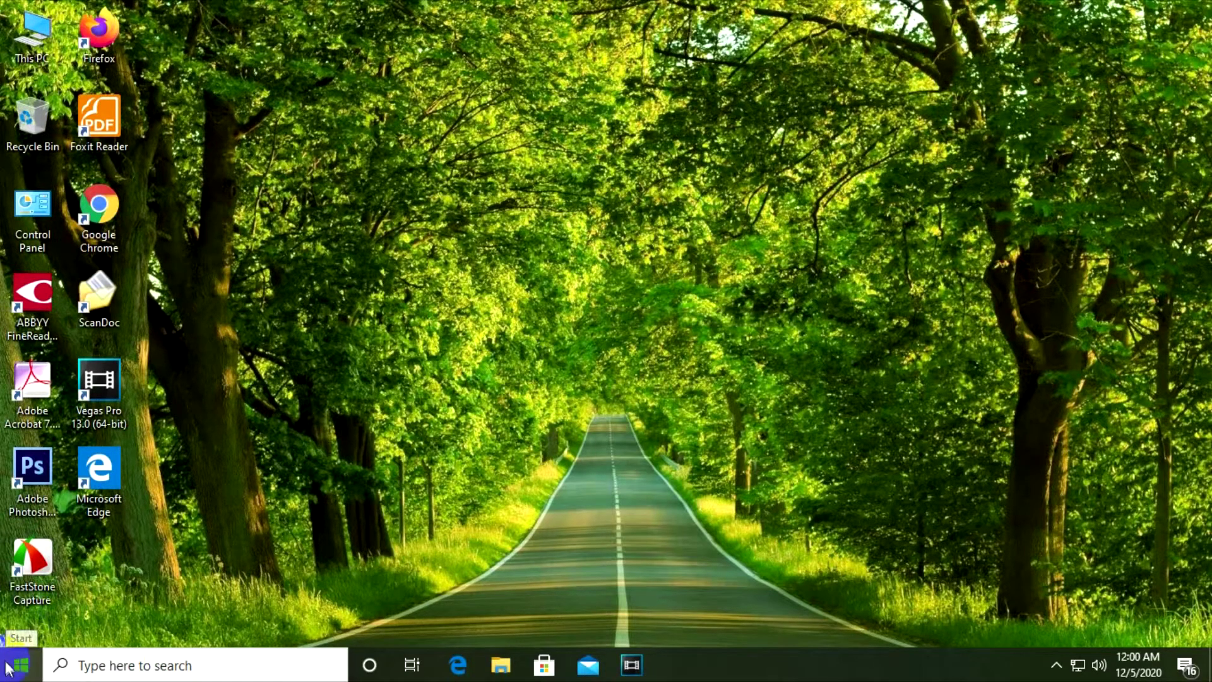
left_click(7, 668)
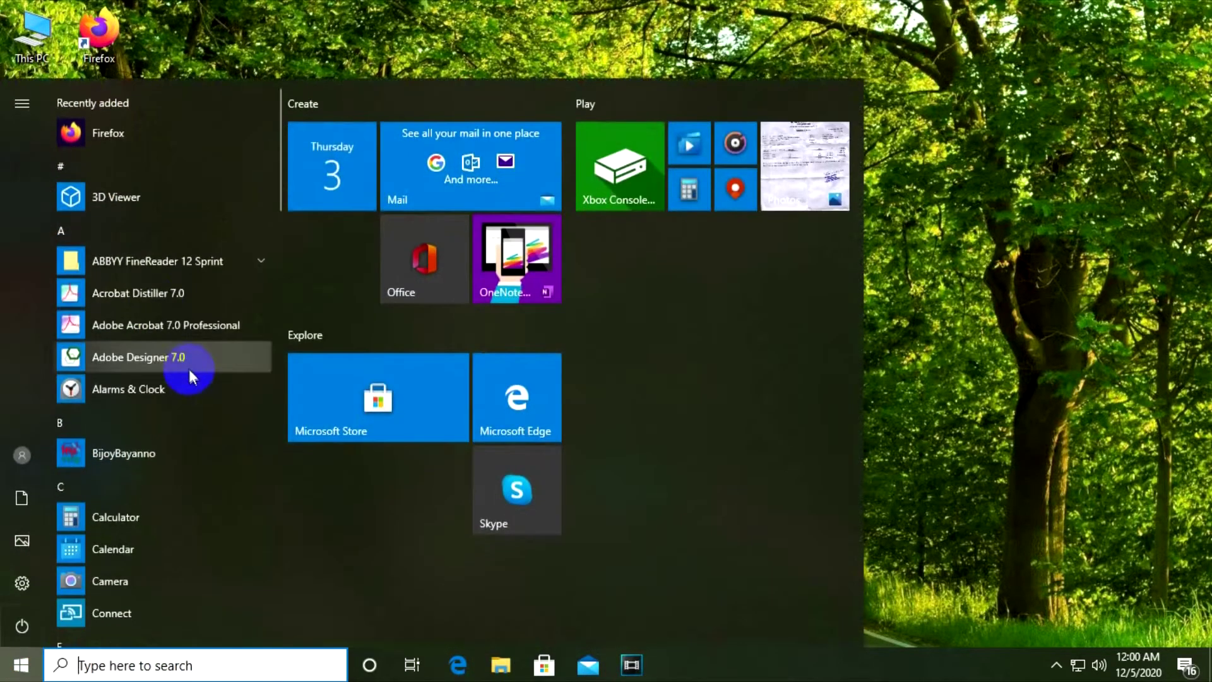
scroll(172, 339, "down", 5)
scroll(176, 354, "down", 5)
scroll(183, 369, "down", 3)
scroll(183, 374, "down", 3)
scroll(184, 385, "down", 5)
scroll(185, 388, "down", 3)
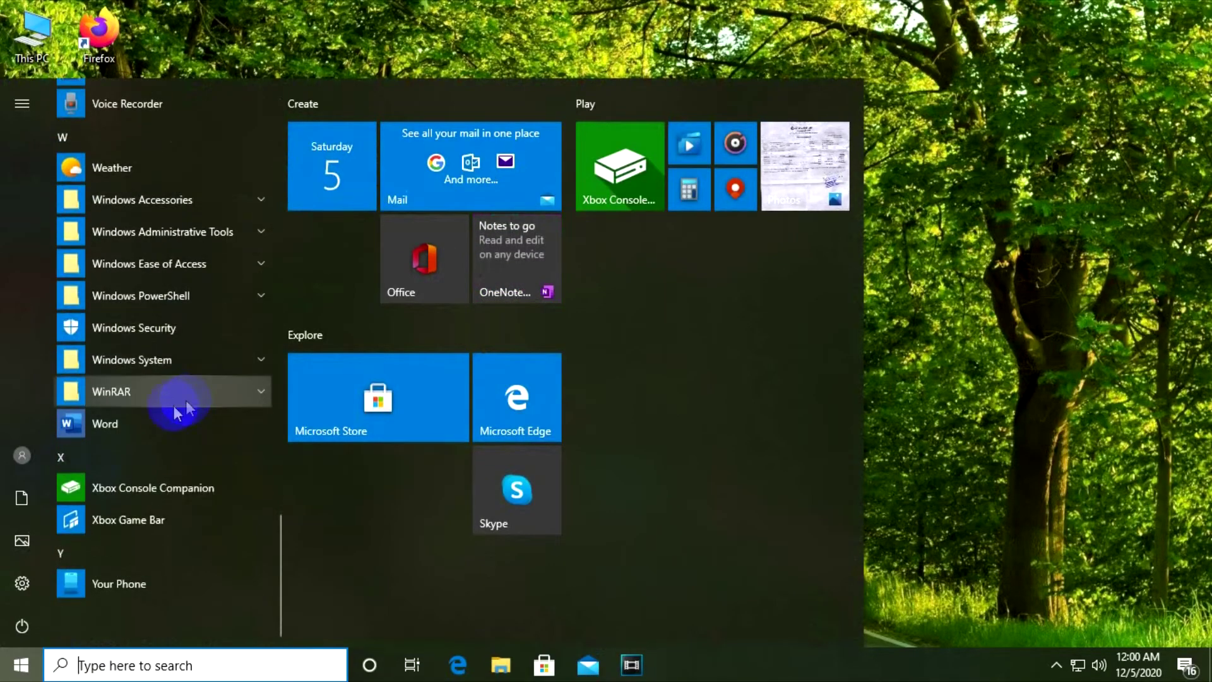
left_click(118, 424)
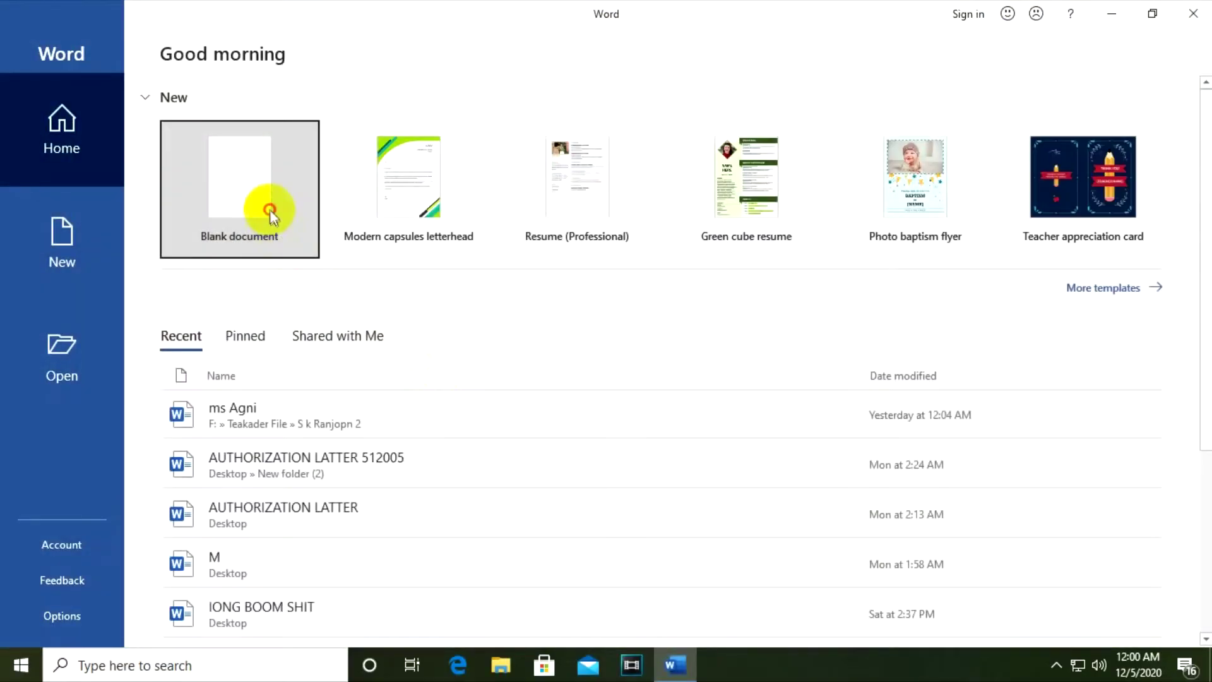
Create a blank document and bring up the Layout tab's Page Setup dialog.
left_click(271, 213)
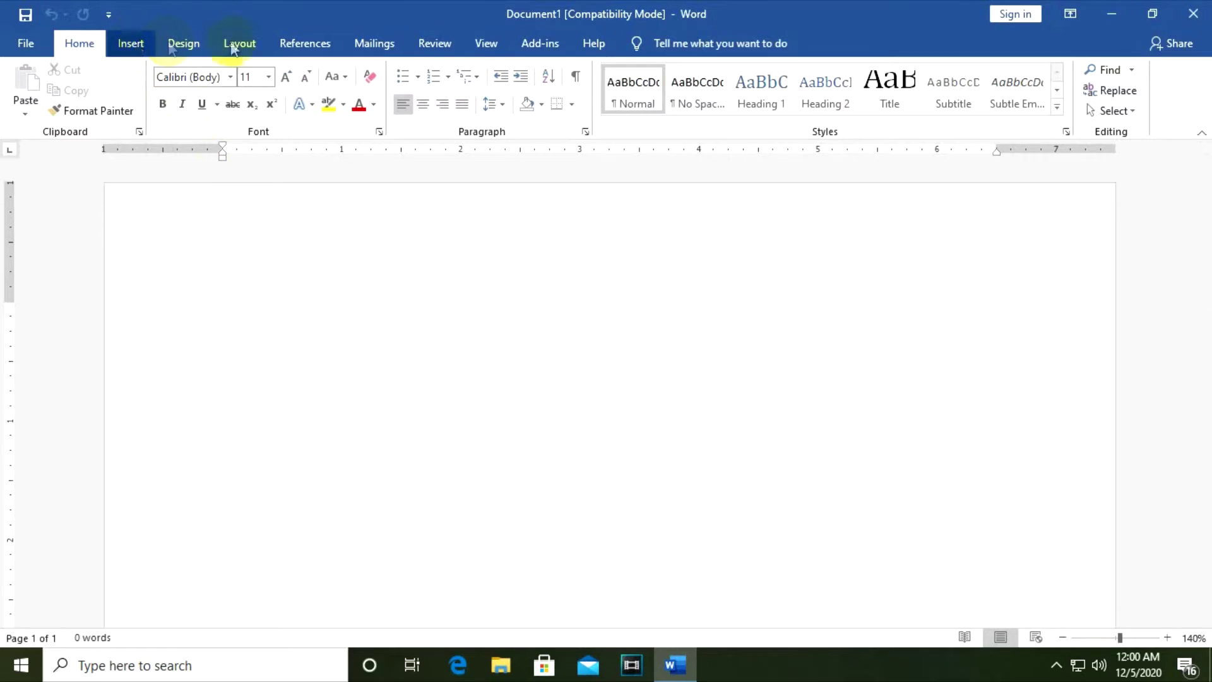
left_click(235, 46)
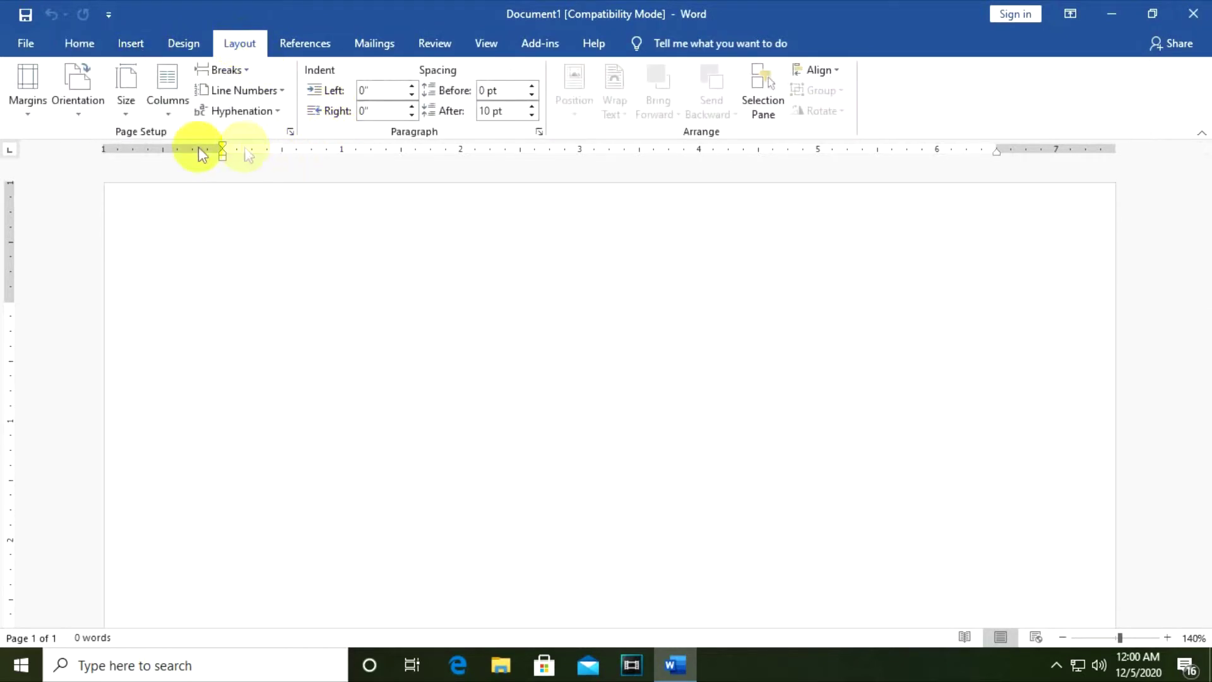
left_click(291, 131)
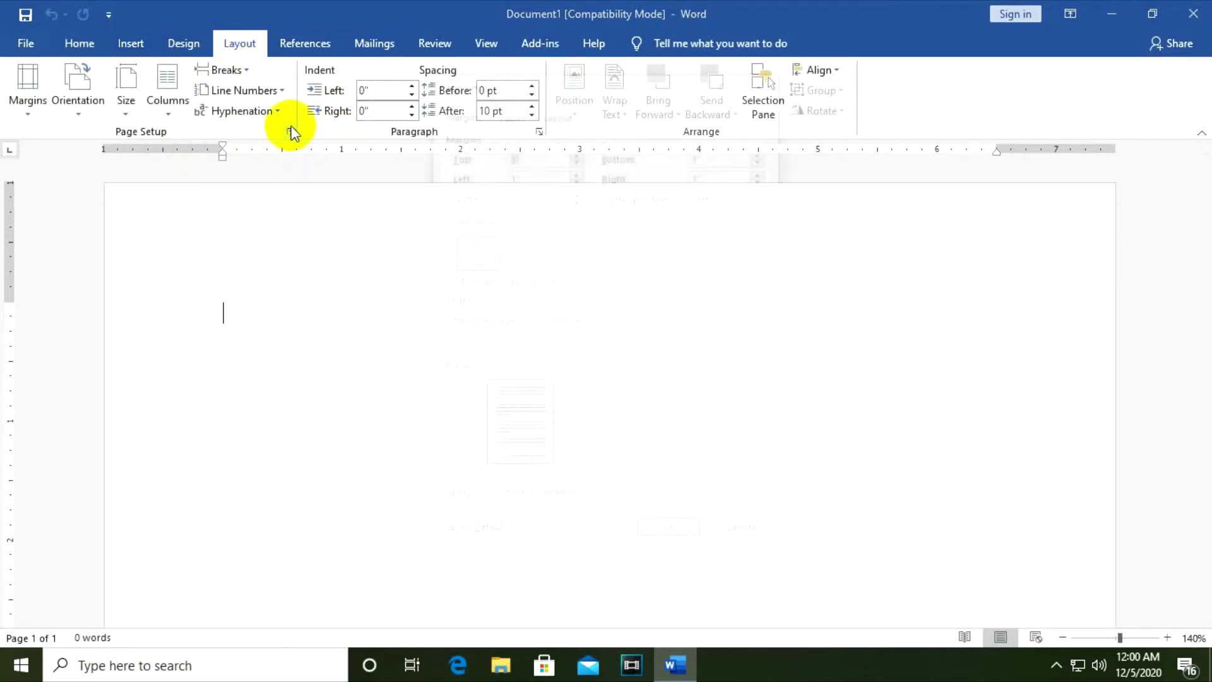
Set the paper to A4 with a 0.2" top, 0.3" bottom and 0.4" right margin.
left_click(509, 112)
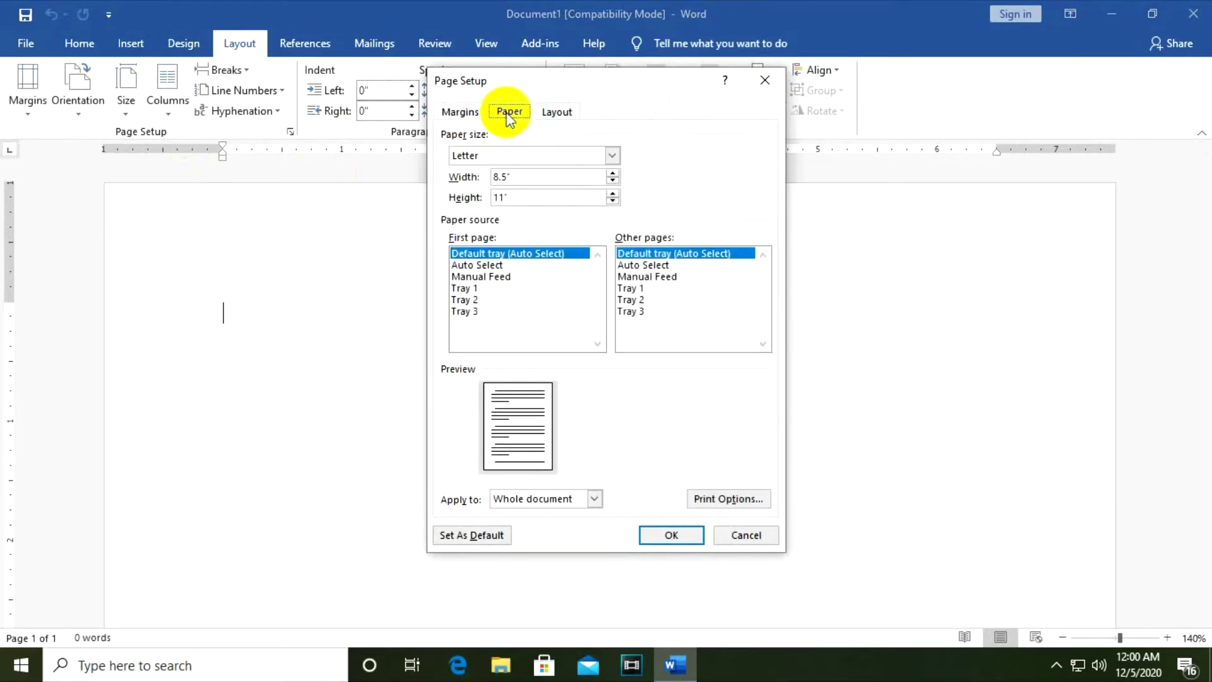
left_click(613, 155)
left_click(460, 189)
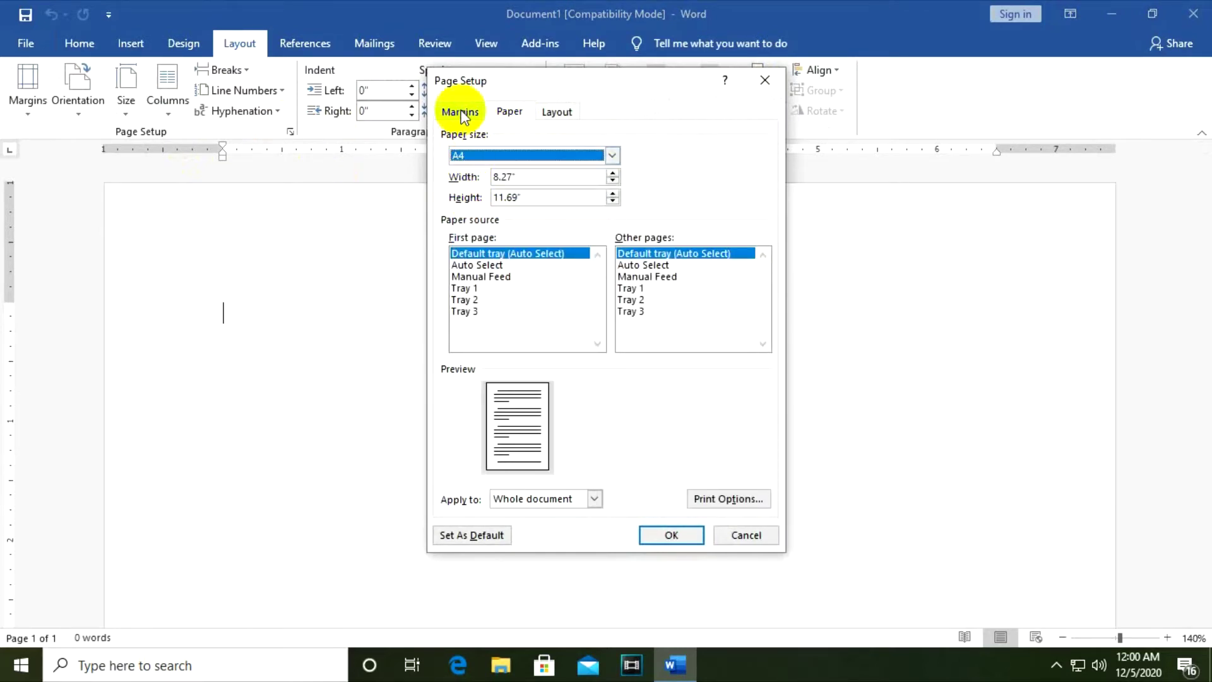
left_click(461, 112)
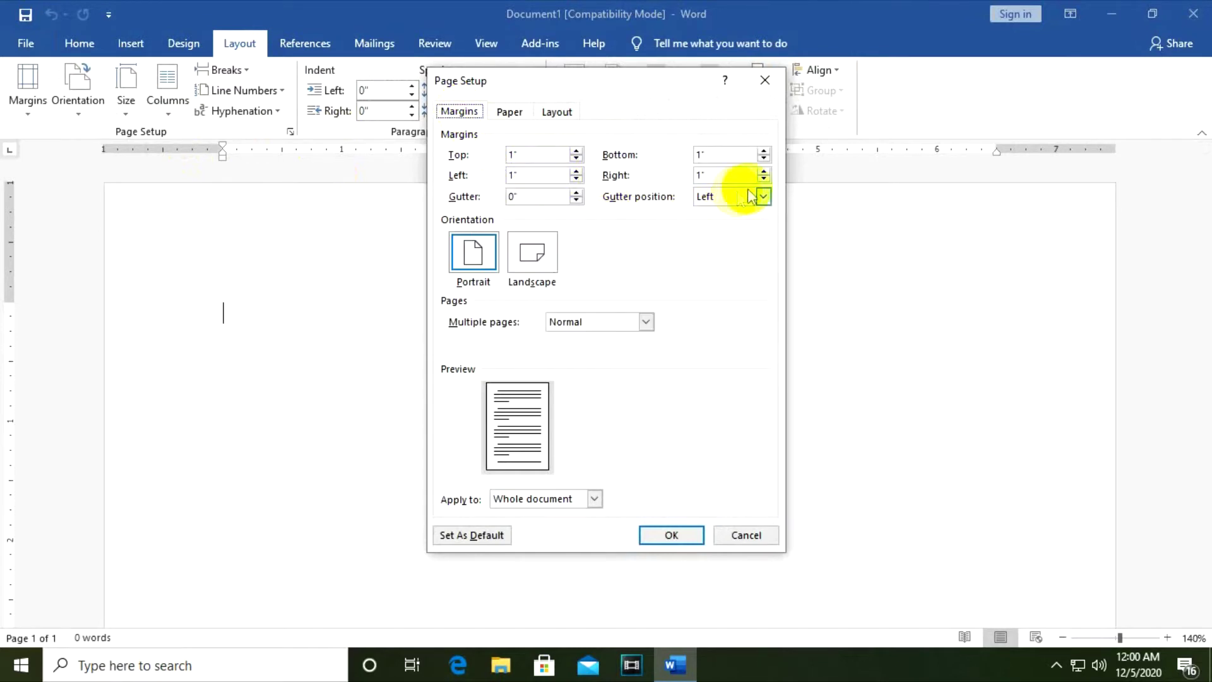
left_click(763, 178)
left_click(764, 178)
left_click(764, 178)
left_click(764, 178)
left_click(763, 178)
left_click(763, 178)
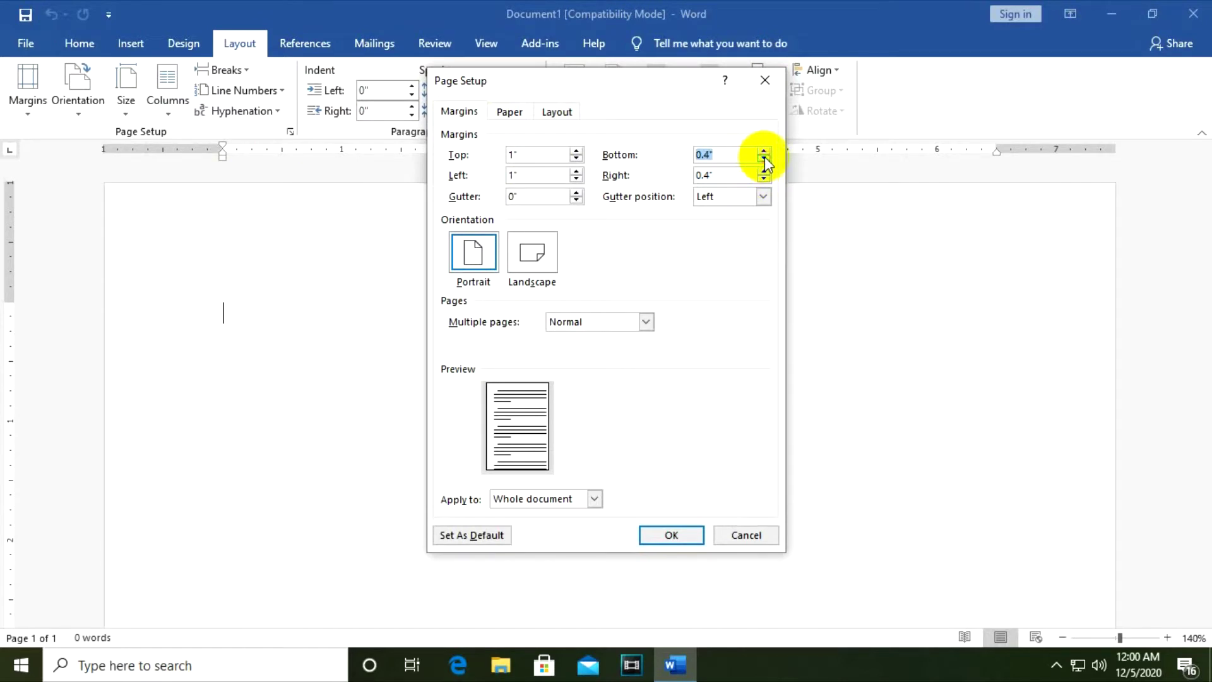
left_click(578, 158)
left_click(578, 158)
left_click(578, 158)
left_click(578, 157)
left_click(576, 158)
left_click(576, 158)
left_click(577, 158)
left_click(576, 158)
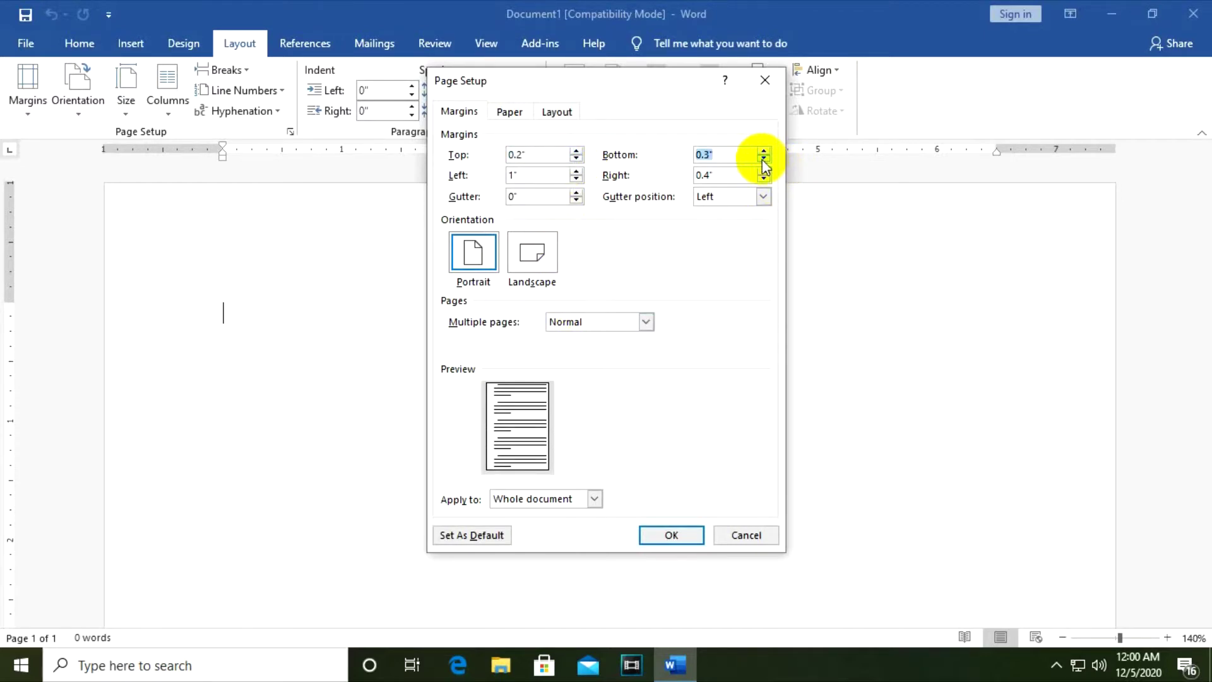
left_click(674, 534)
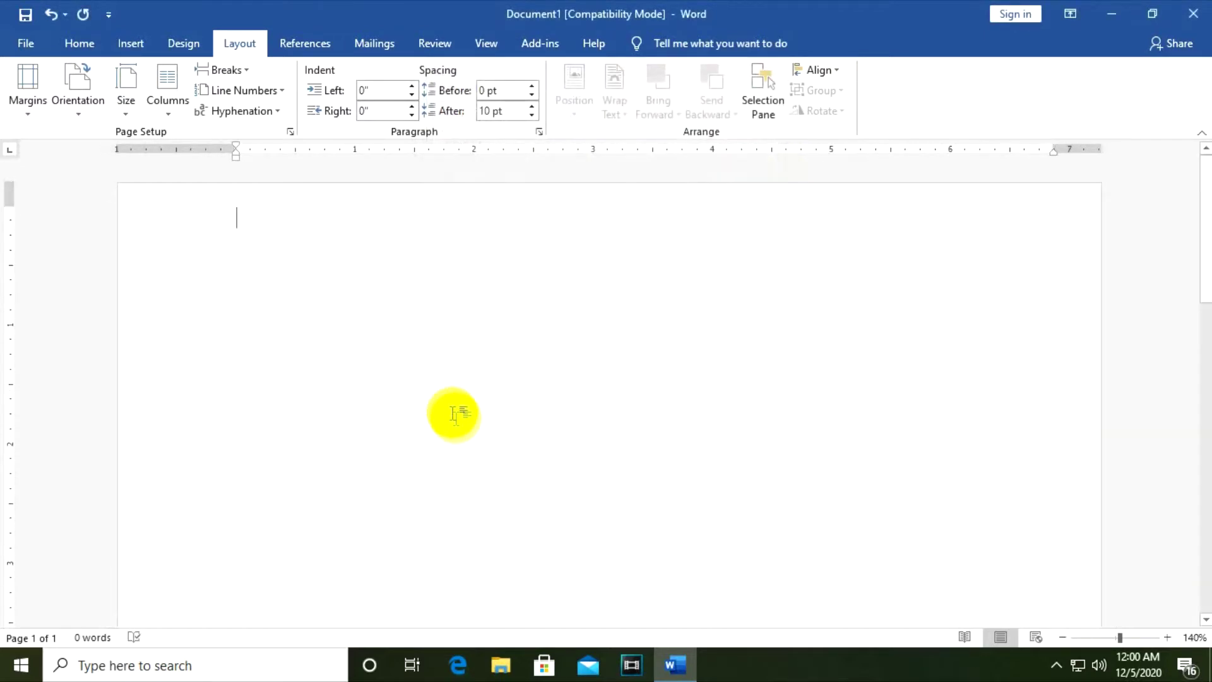
Zoom out and back in to inspect the empty narrow-margin A4 page, then show Insert.
scroll(441, 402, "down", 2, "ctrl")
scroll(619, 447, "down", 5, "ctrl")
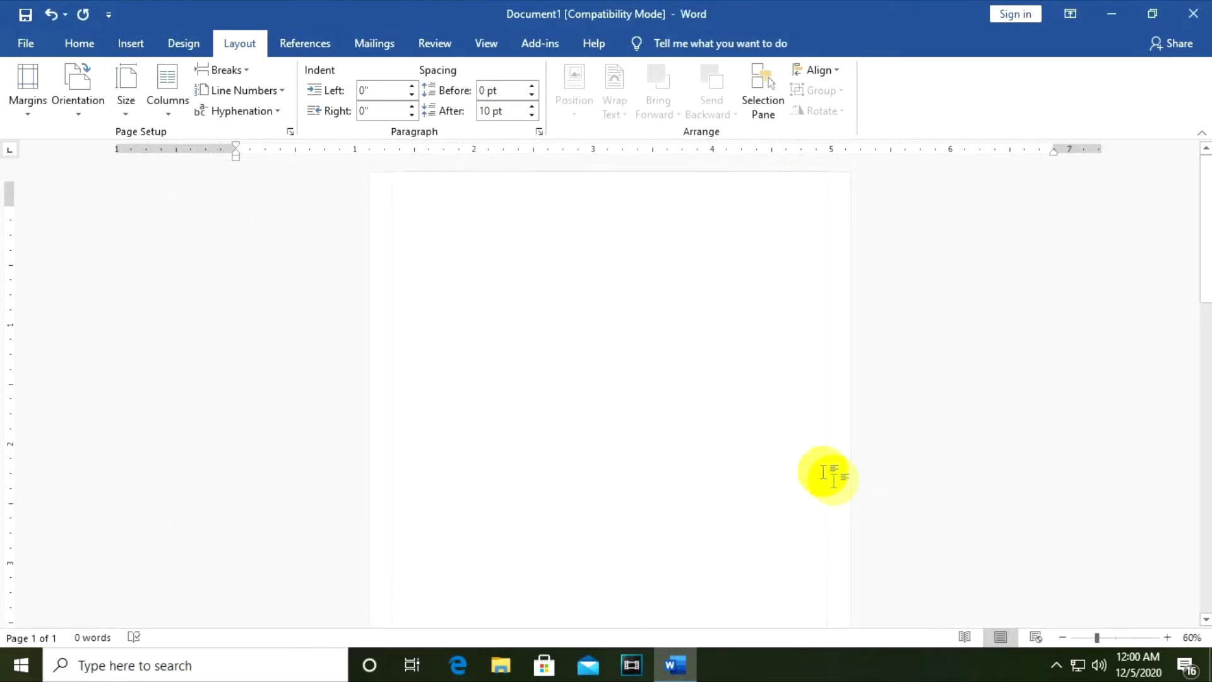
scroll(825, 474, "down", 1, "ctrl")
scroll(854, 479, "down", 4, "ctrl")
scroll(906, 489, "up", 3, "ctrl")
scroll(1022, 490, "up", 3, "ctrl")
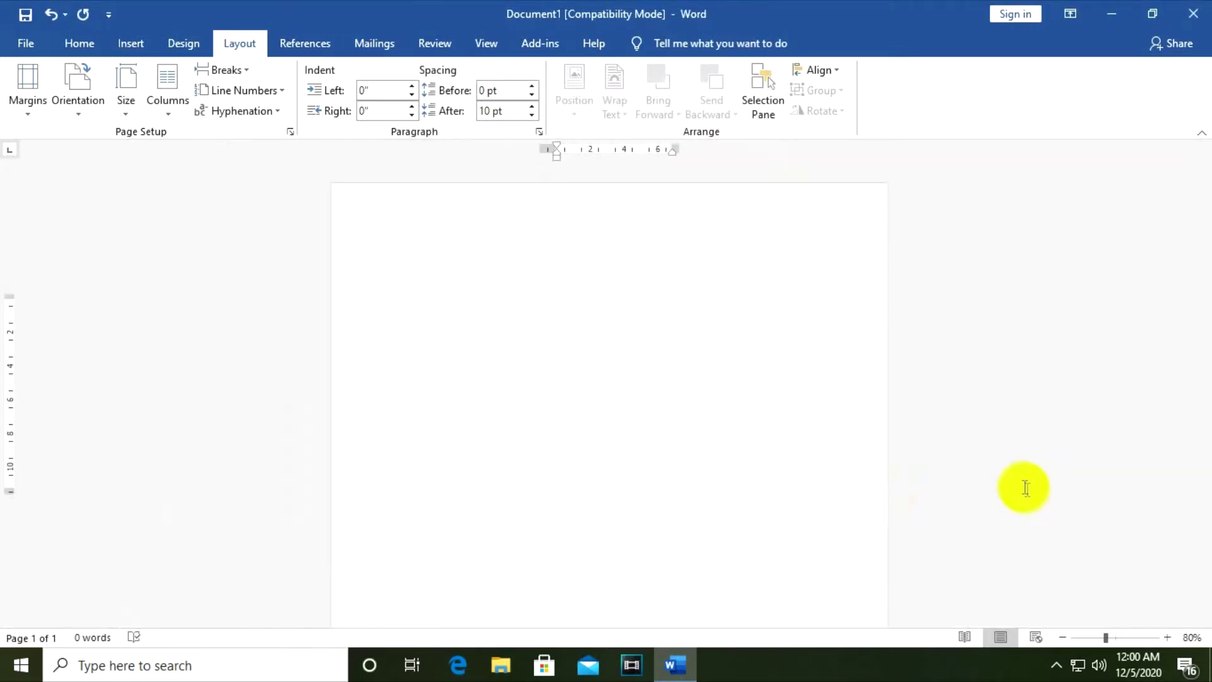
scroll(1017, 491, "down", 4, "ctrl")
scroll(1010, 474, "up", 3, "ctrl")
scroll(1085, 474, "up", 5, "ctrl")
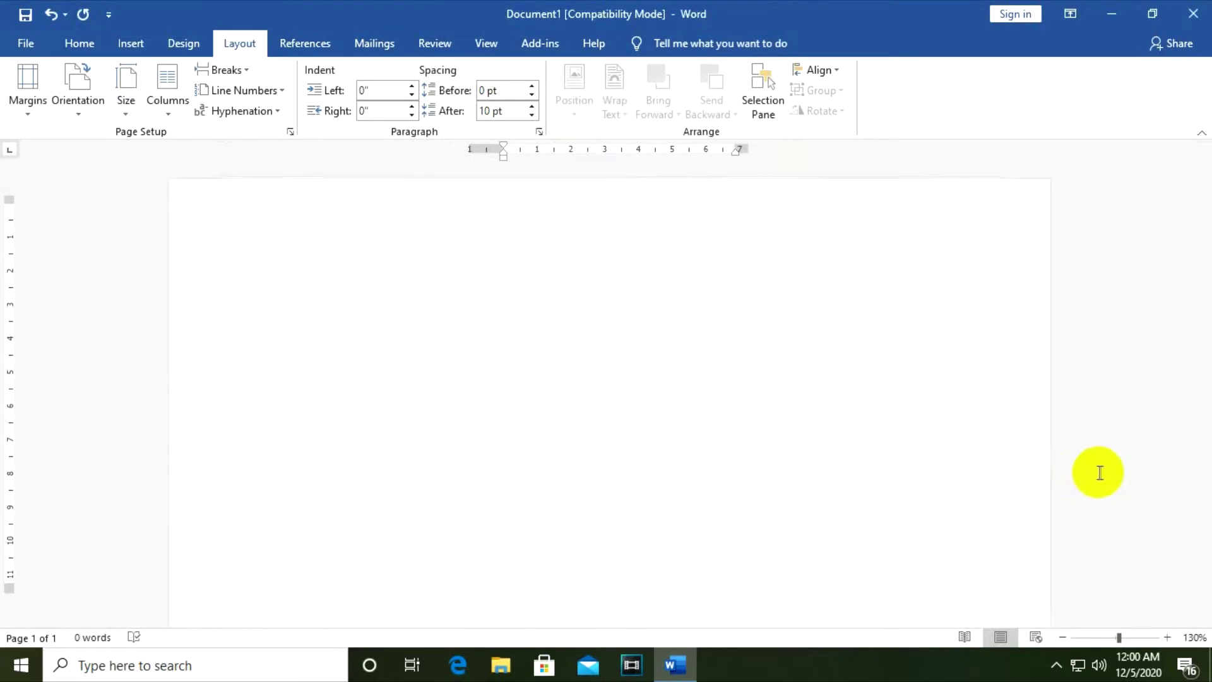
scroll(978, 464, "up", 2, "ctrl")
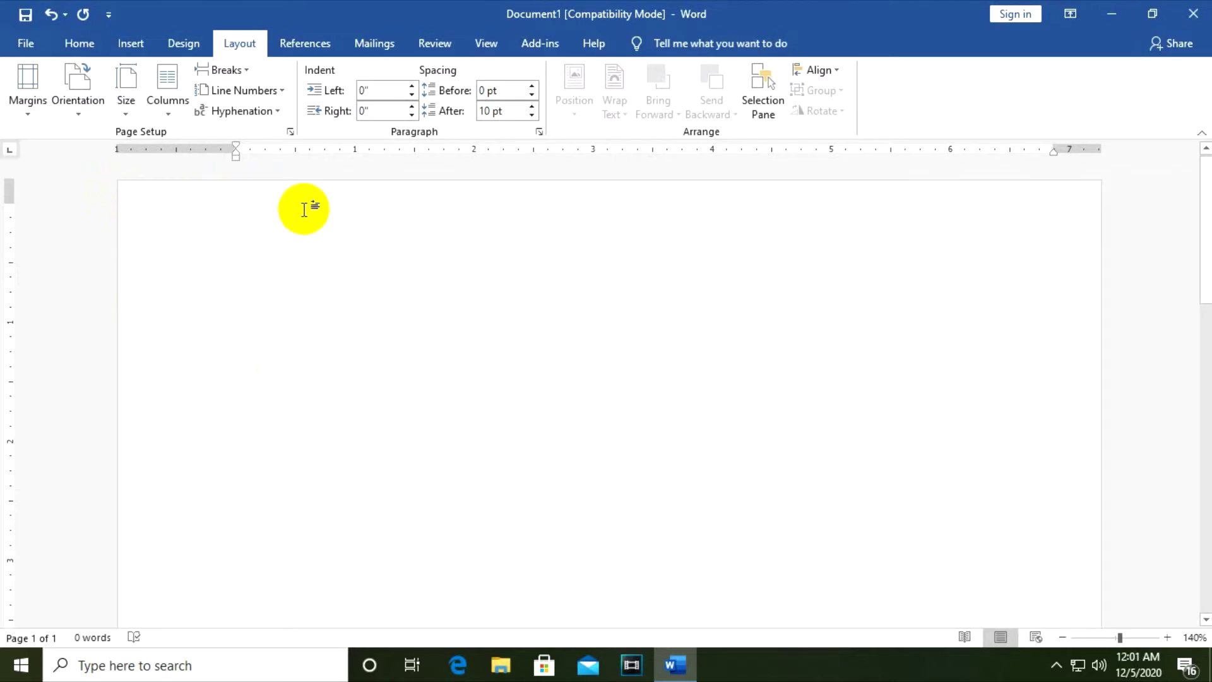
left_click(130, 46)
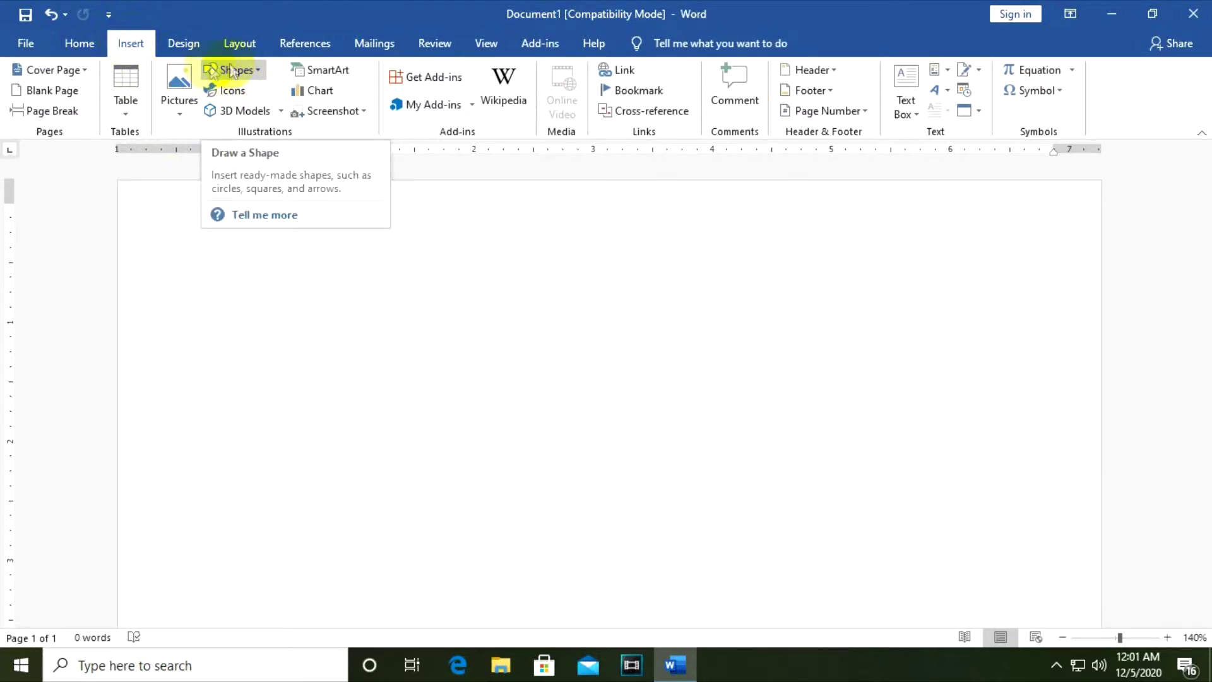
Draw a Flowchart: Process rectangle across the page top, 8.28" wide by 1.59" tall.
left_click(259, 69)
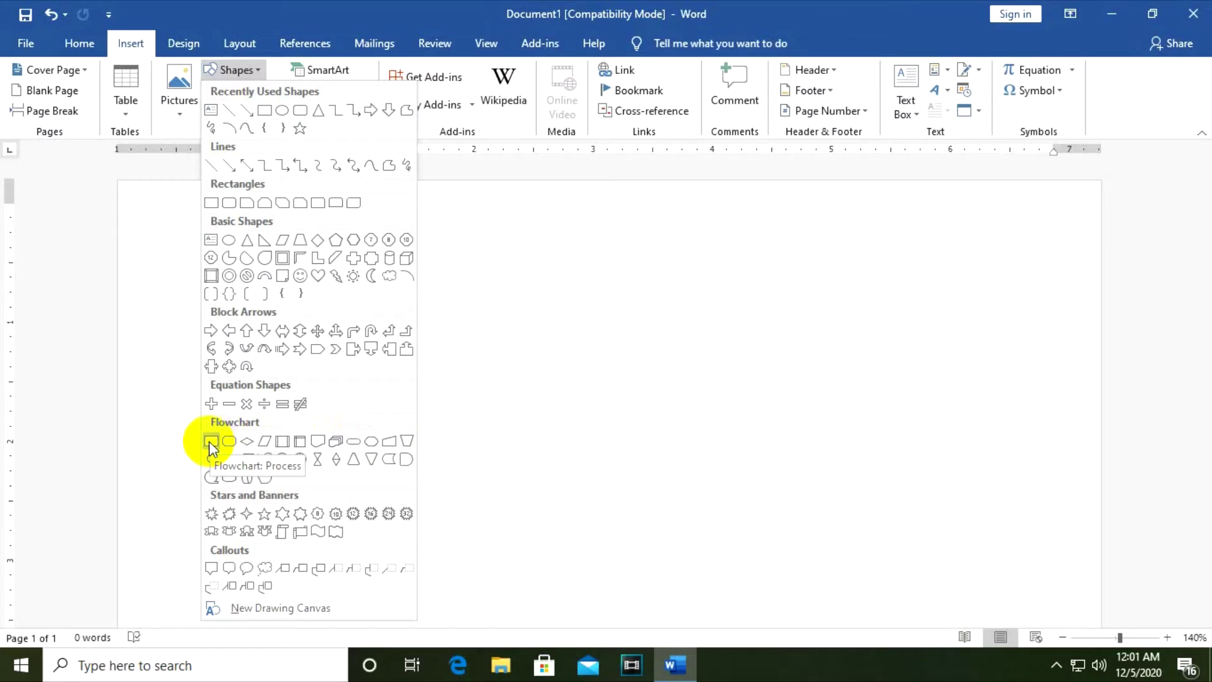
left_click(209, 442)
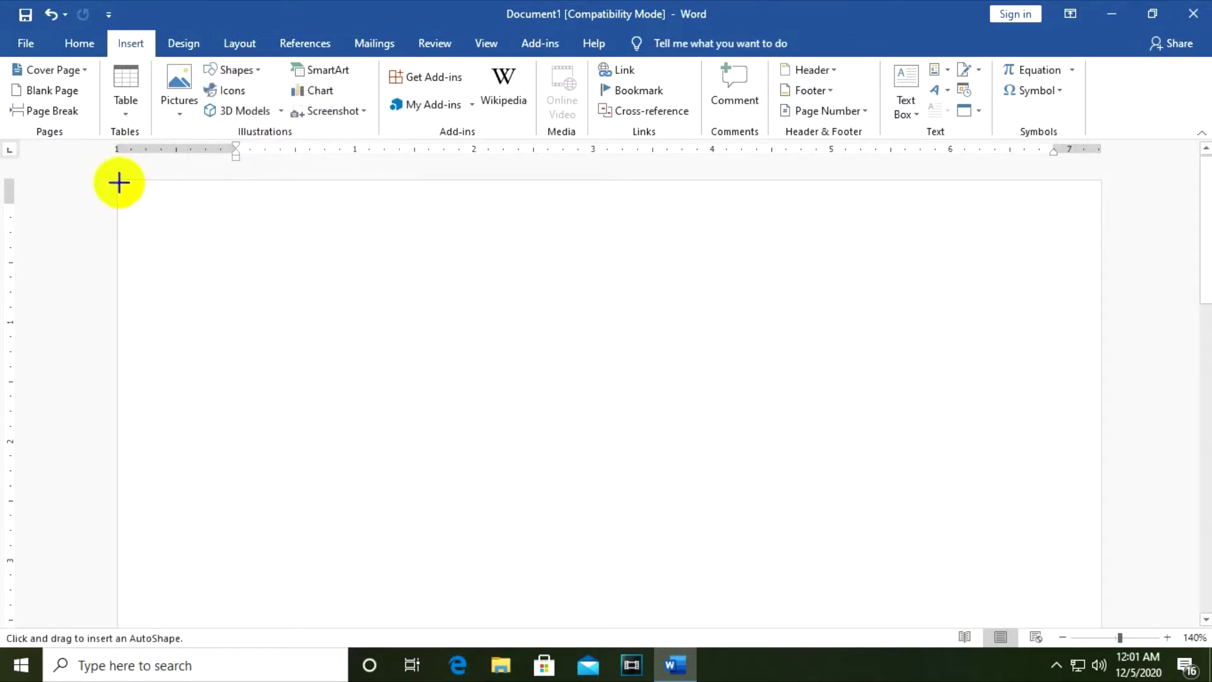
left_click_drag(117, 181, 1101, 369)
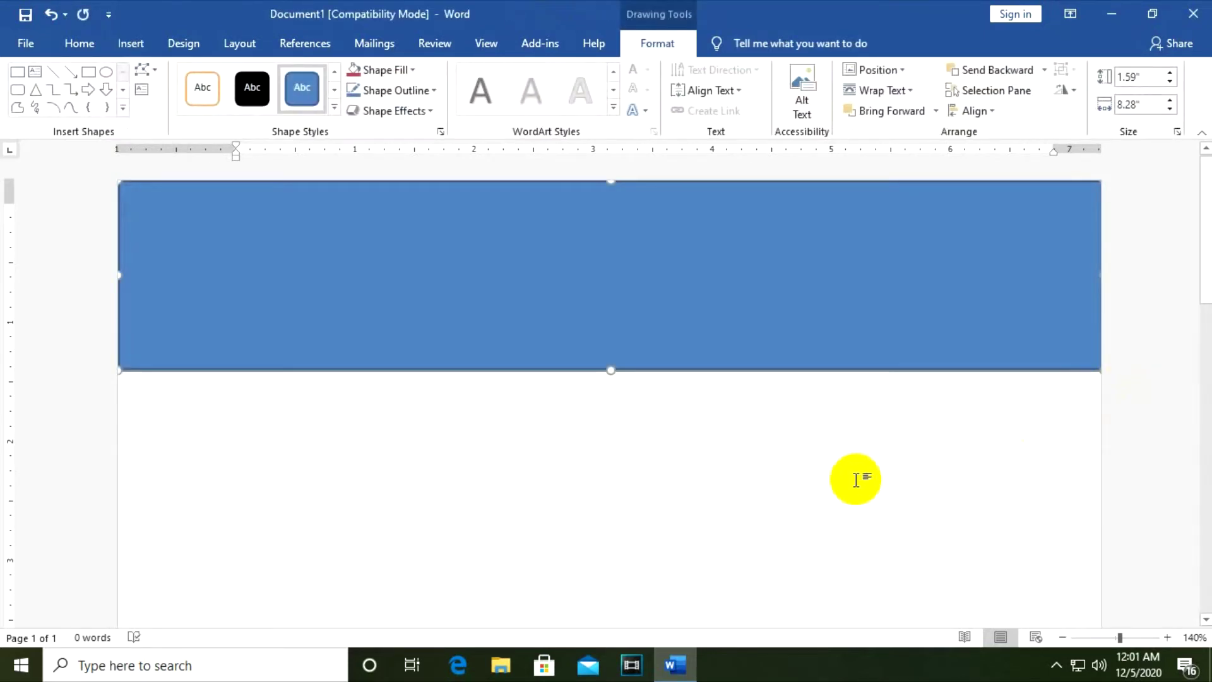
Reselect the blue banner rectangle and set its Shape Outline to No Outline.
left_click(878, 530)
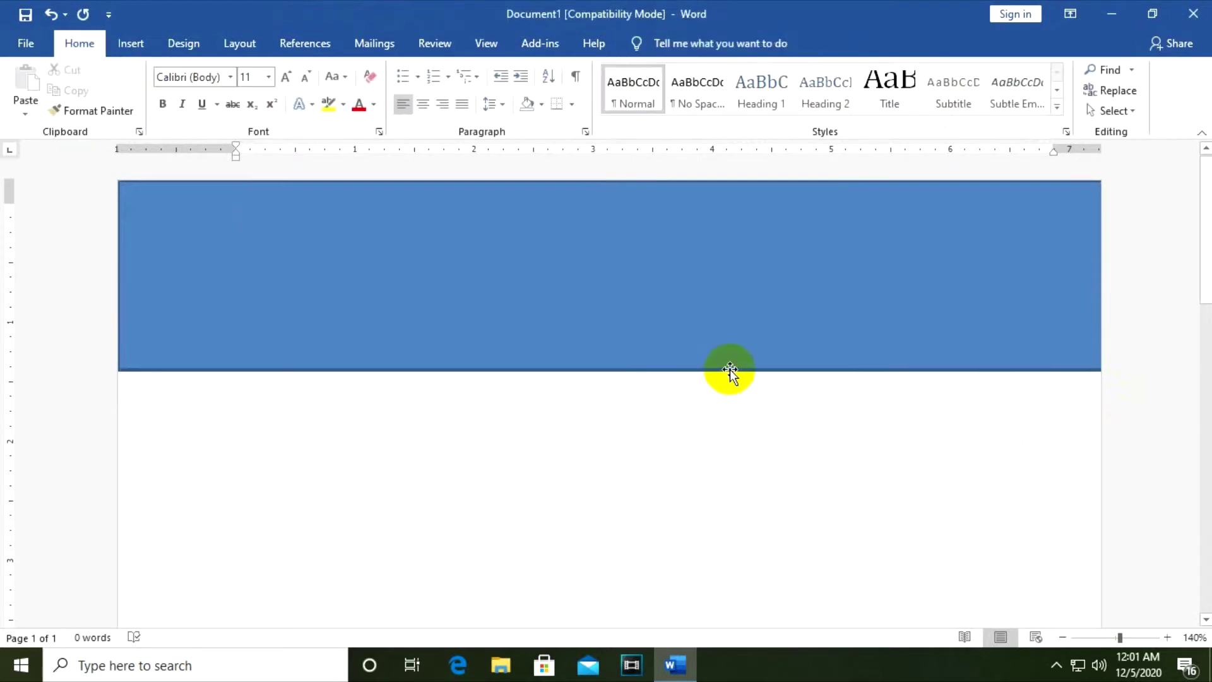
scroll(749, 406, "up", 2, "ctrl")
scroll(922, 432, "up", 3, "ctrl")
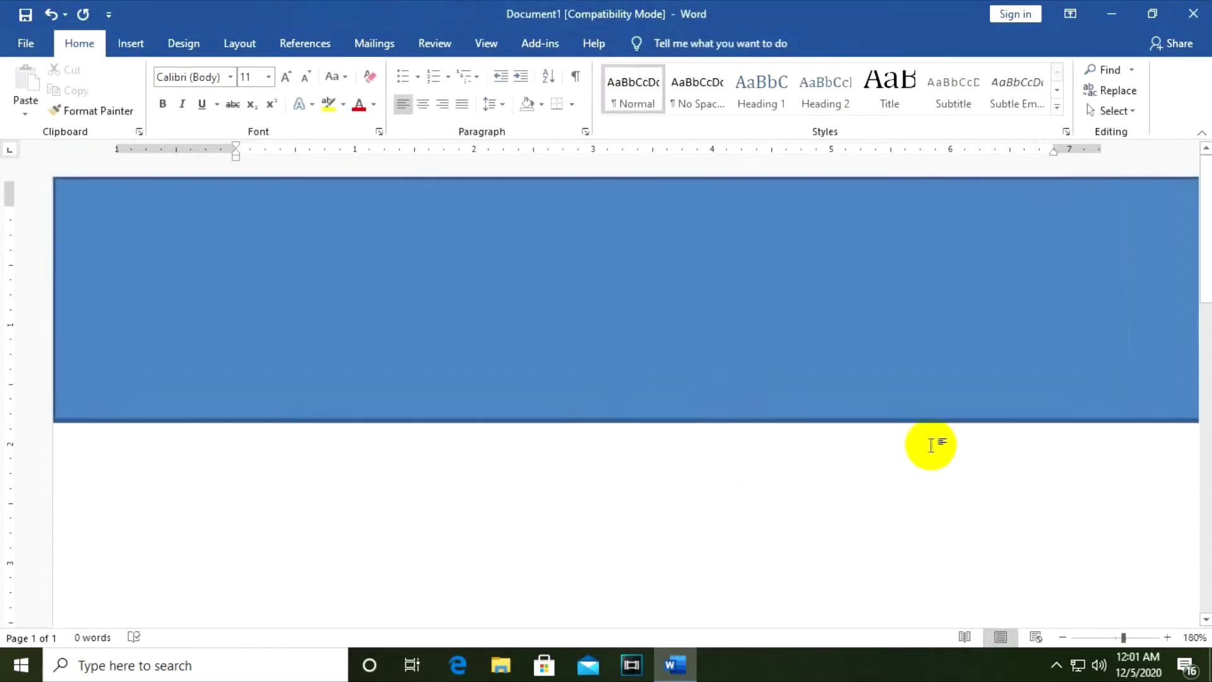
scroll(930, 441, "up", 2, "ctrl")
left_click(664, 457)
double_click(663, 457)
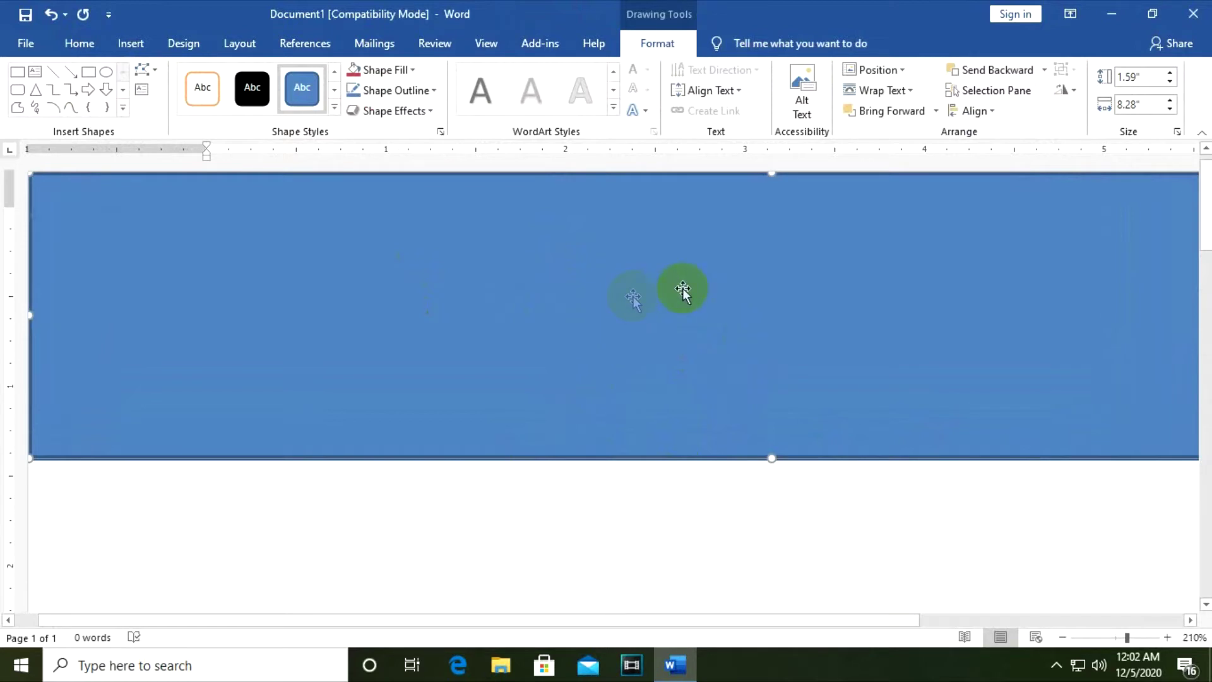
left_click(429, 90)
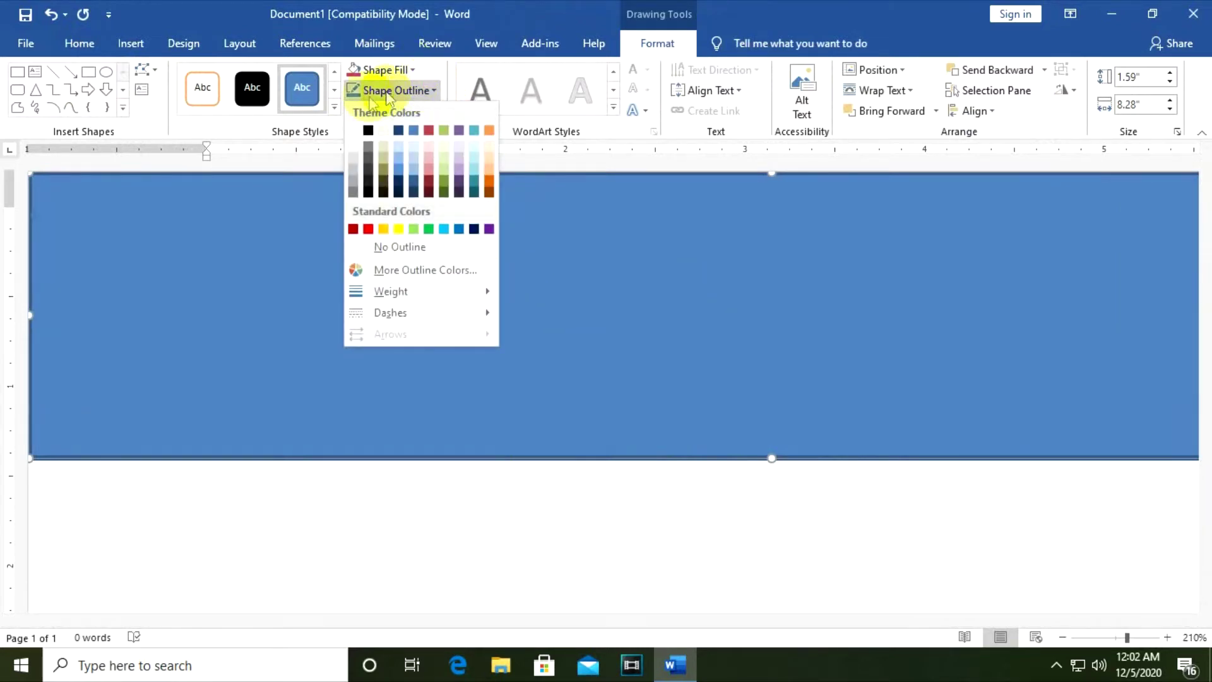
left_click(388, 250)
left_click(771, 517)
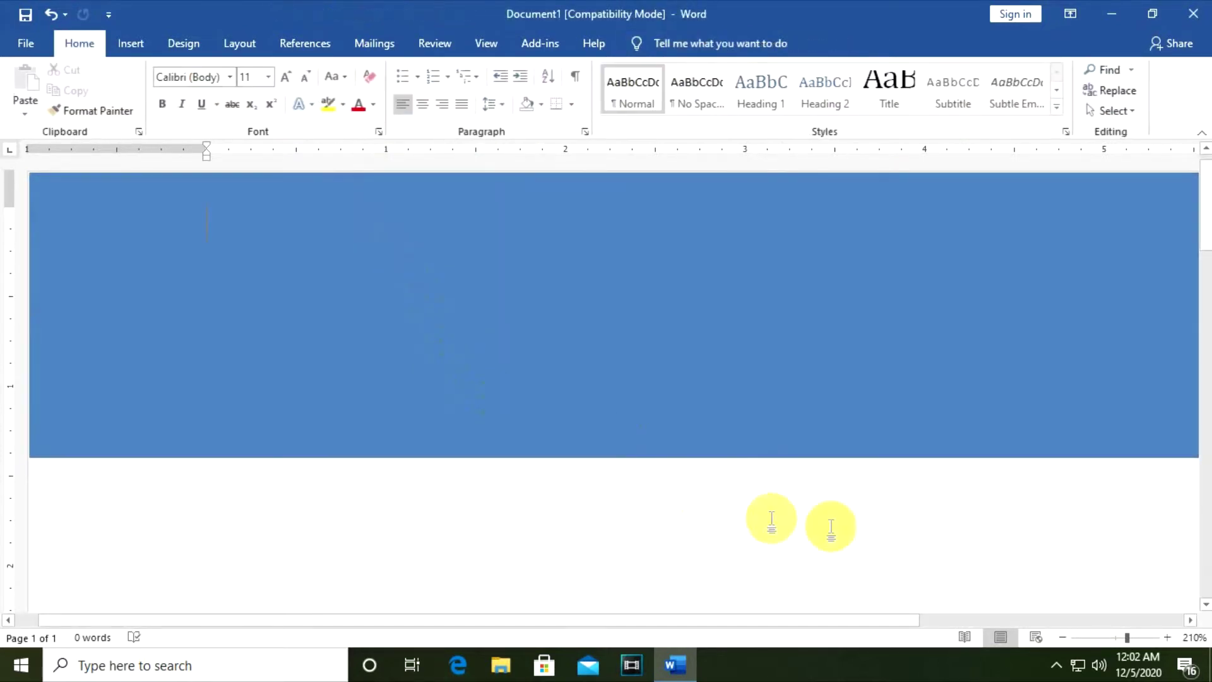
Add empty paragraphs and drag the blue rectangle back up to the page's top edge.
scroll(849, 496, "down", 3)
scroll(846, 490, "down", 4)
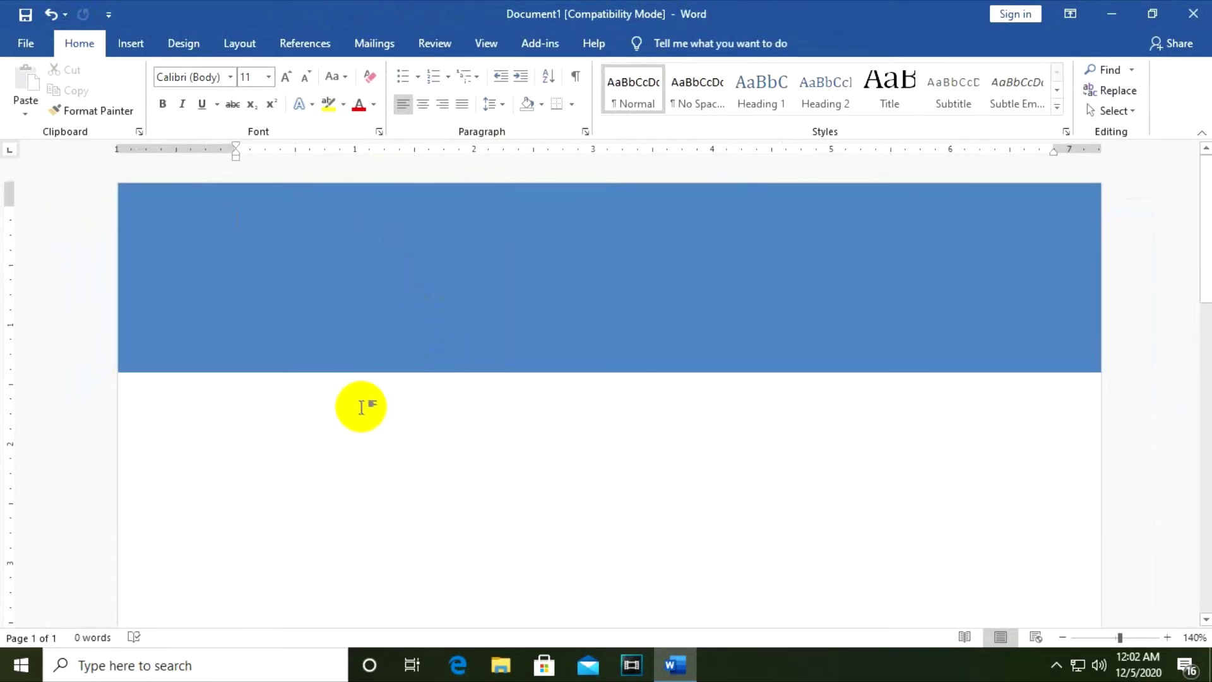
key("Return")
key("Return")
key("Return")
key("Return")
key("Return")
key("Return")
key("Return")
key("Return")
key("Return")
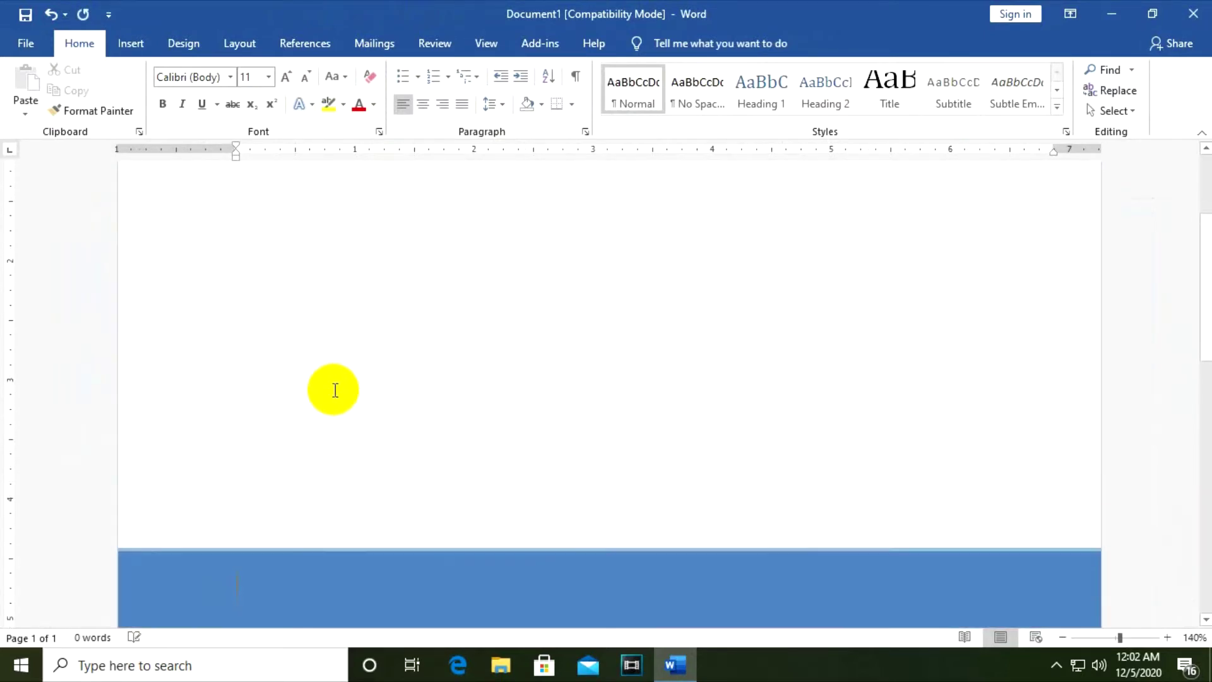
key("Return")
key("Return")
key("Return")
key("Return")
key("Return")
key("Return")
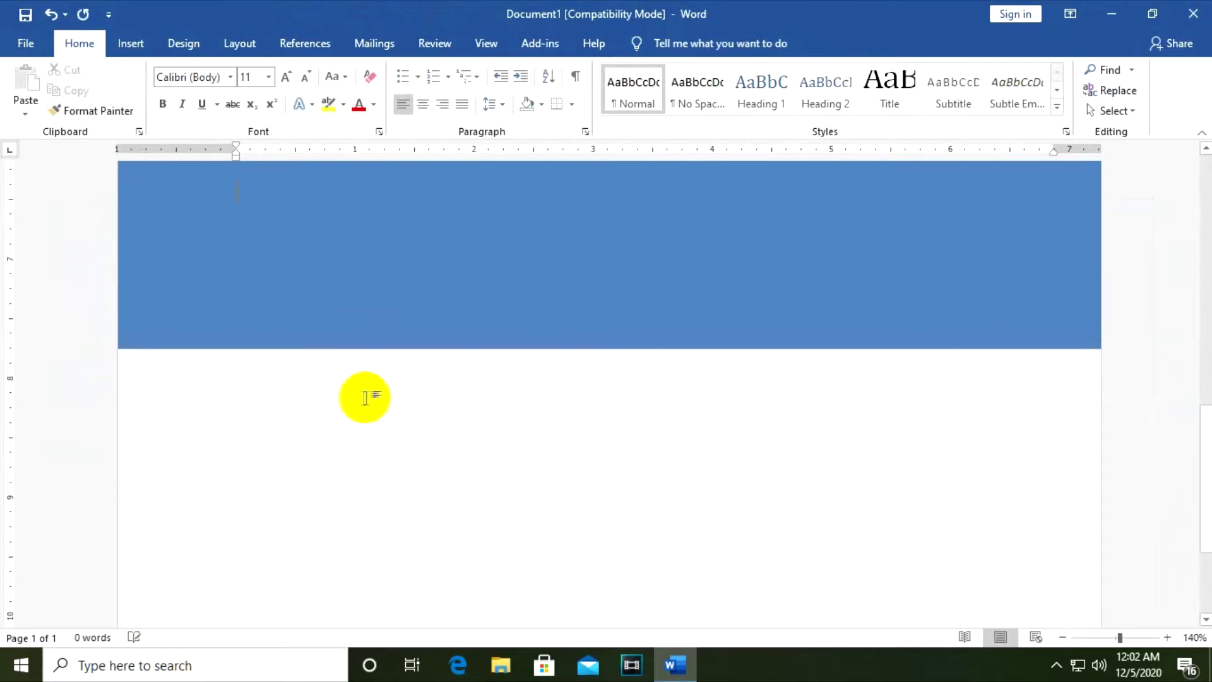
key("Return")
key("Return")
key("Return")
key("Return")
key("Return")
scroll(501, 402, "down", 5, "ctrl")
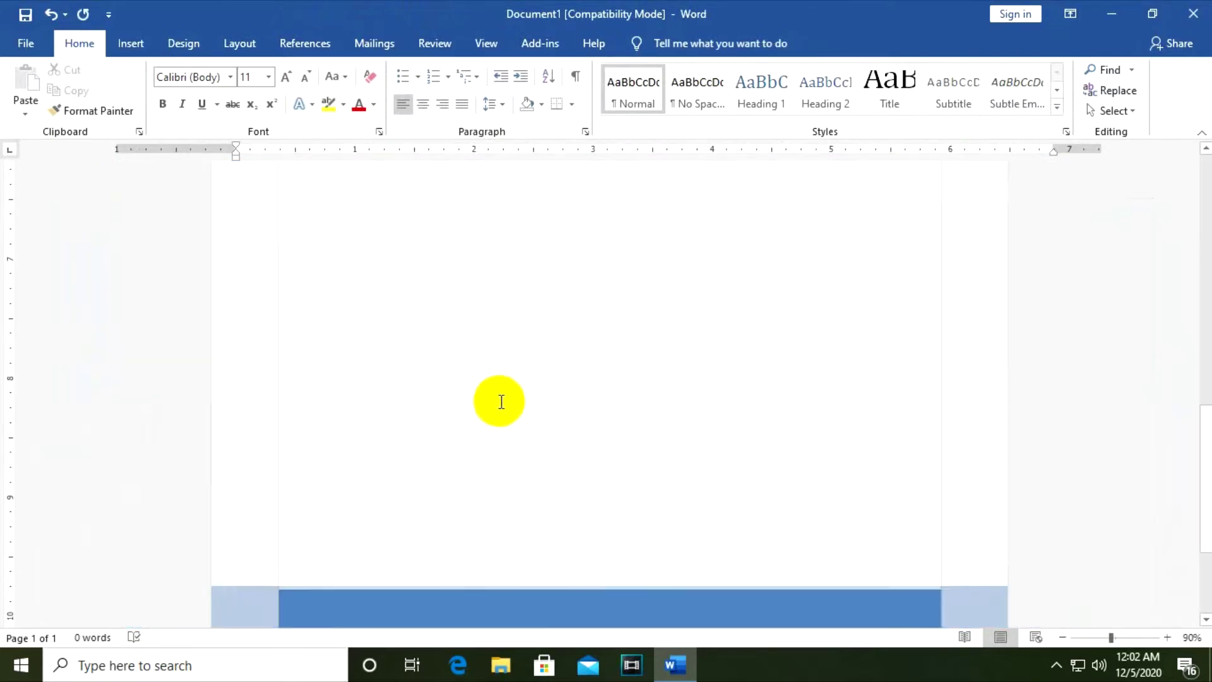
scroll(501, 401, "down", 3, "ctrl")
scroll(501, 402, "down", 2, "ctrl")
left_click_drag(554, 553, 555, 222)
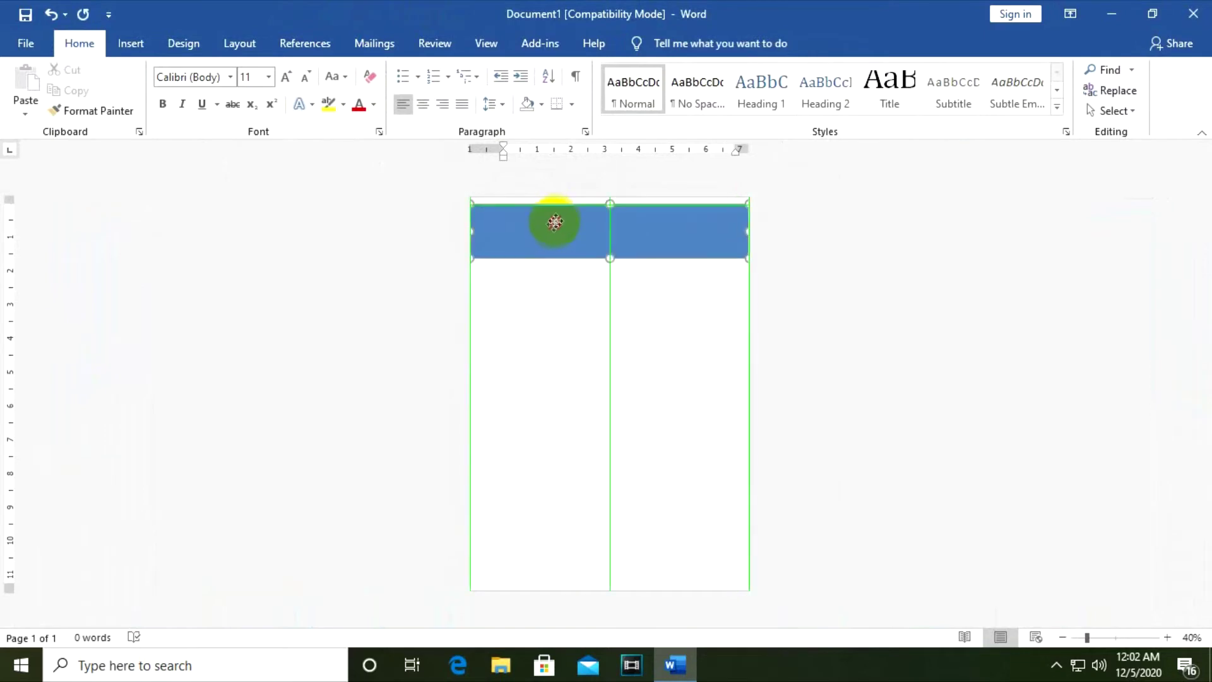
mouse_move(560, 238)
left_mouse_down()
mouse_move(562, 223)
mouse_move(580, 241)
left_mouse_up()
left_click(544, 432)
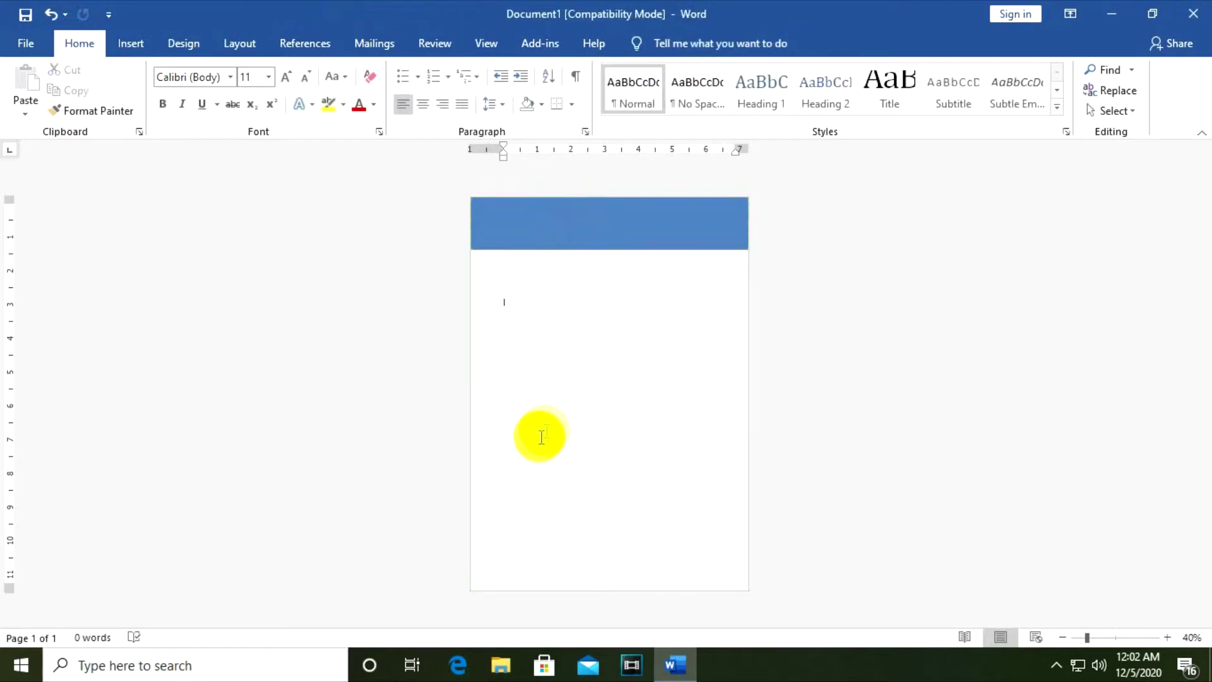
Undo to remove the extra blank second page and return to the page top.
double_click(535, 441)
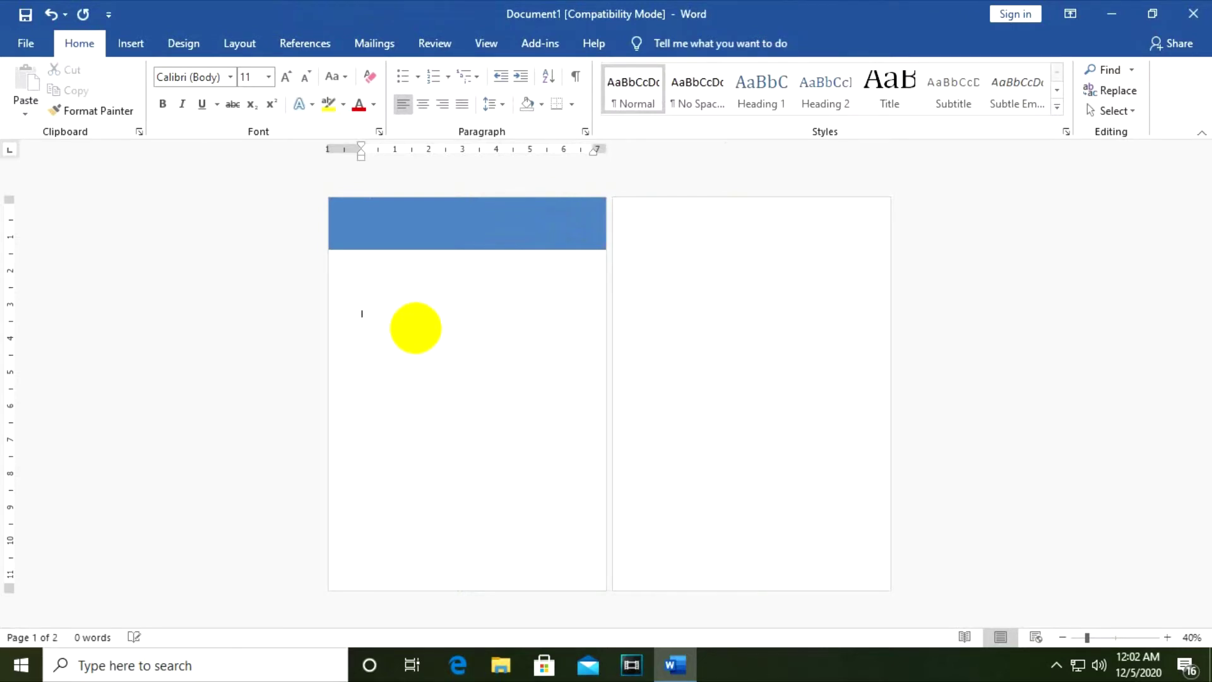
key("ctrl+z")
scroll(797, 433, "up", 1, "ctrl")
scroll(760, 403, "up", 6, "ctrl")
scroll(874, 425, "up", 3, "ctrl")
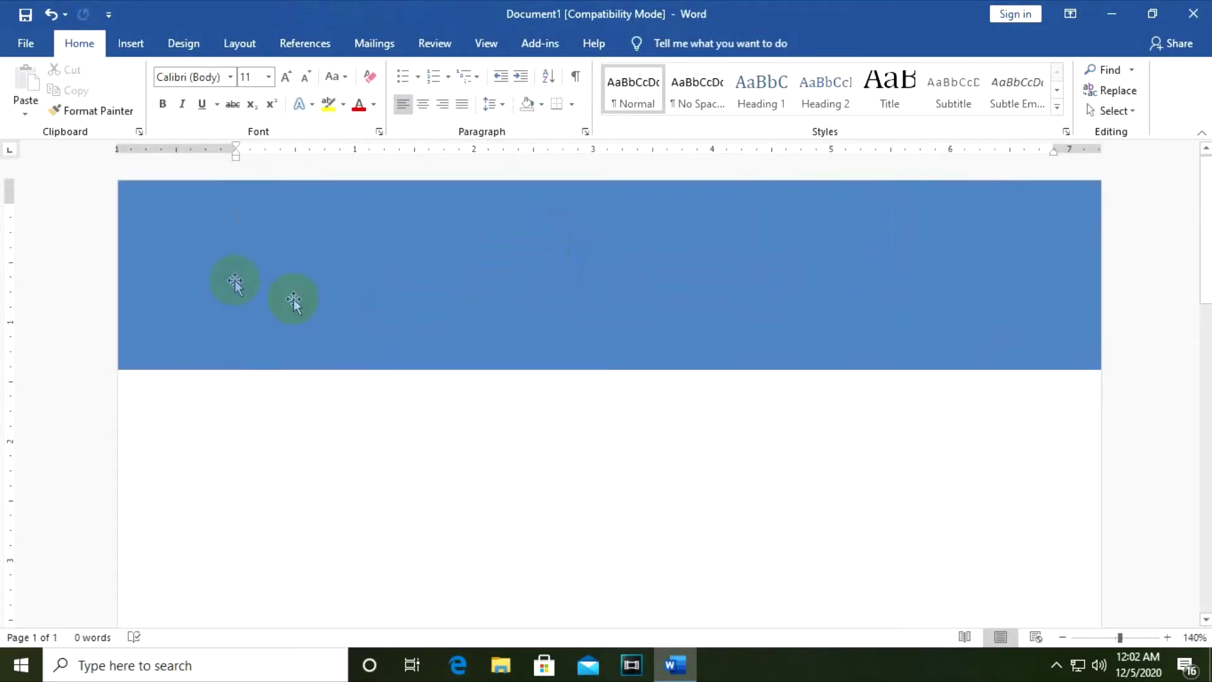
Draw a 0.46"-high, 8.23"-wide slanted freeform strip along the banner's top edge.
left_click(130, 44)
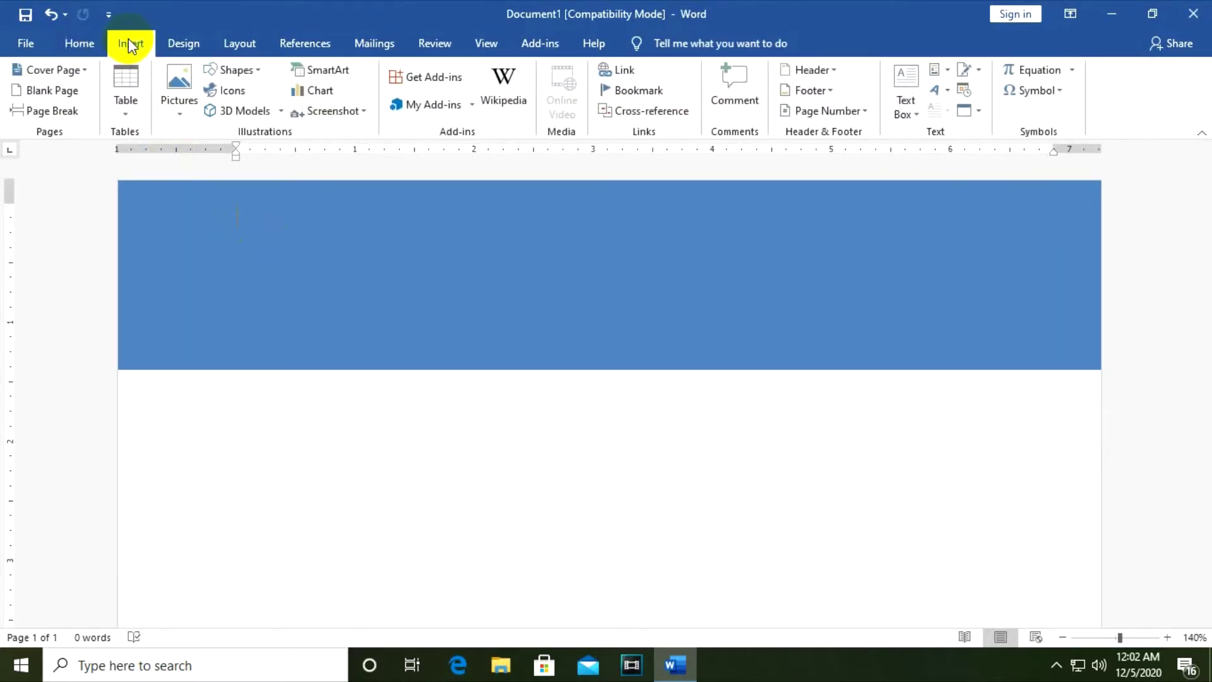
left_click(259, 68)
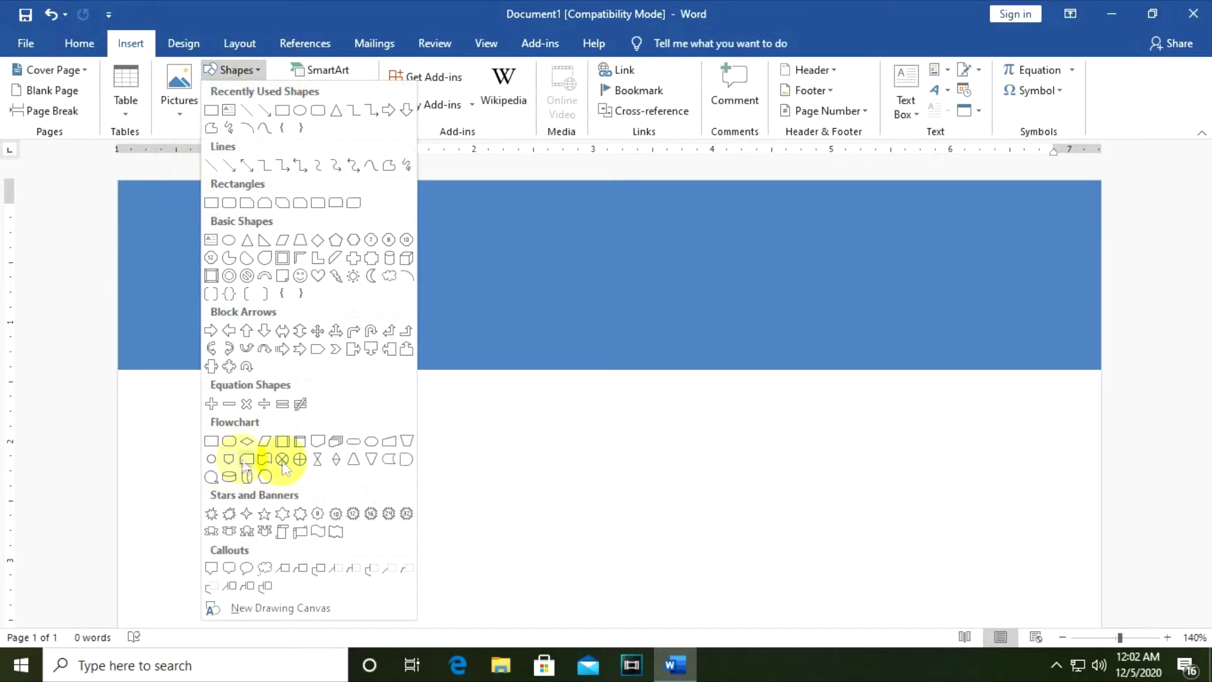
left_click(264, 442)
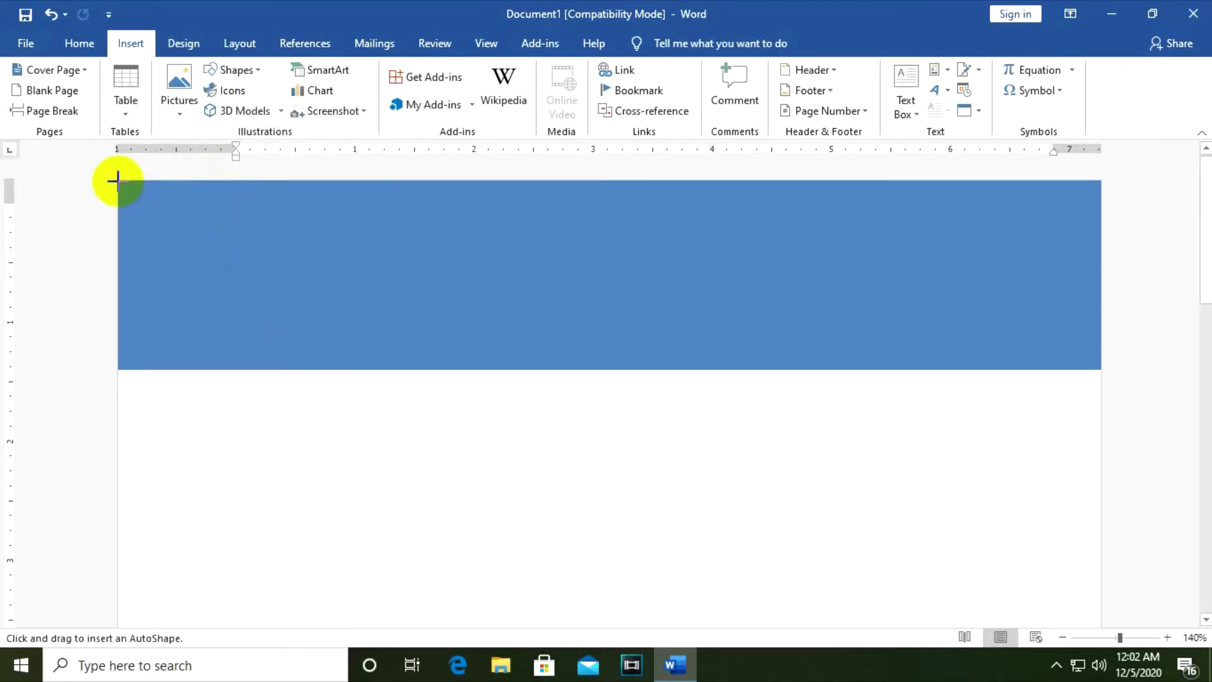
left_click_drag(118, 182, 1005, 229)
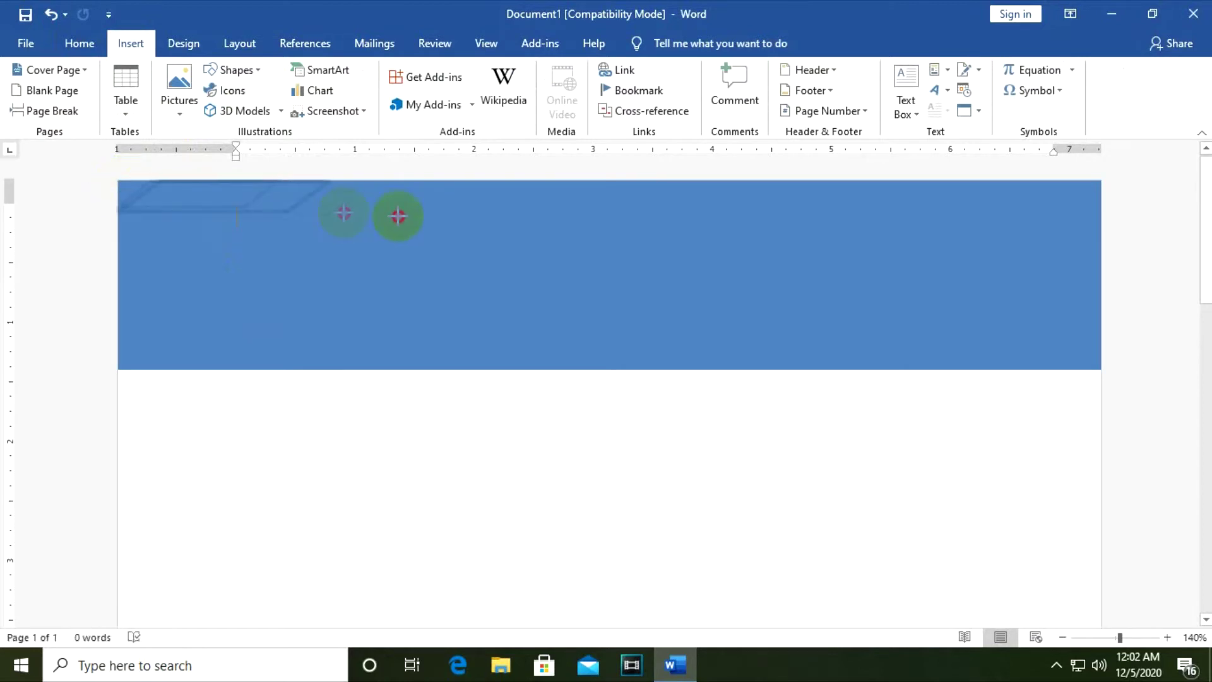
left_click_drag(1091, 228, 1101, 234)
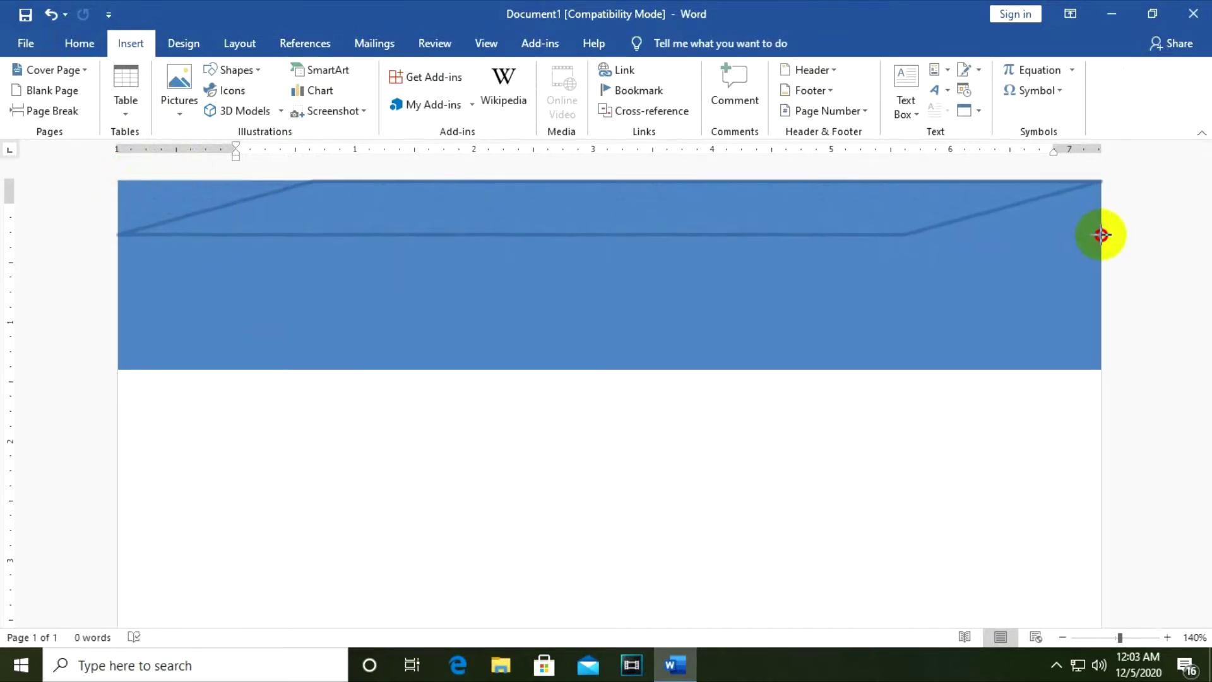
double_click(1098, 235)
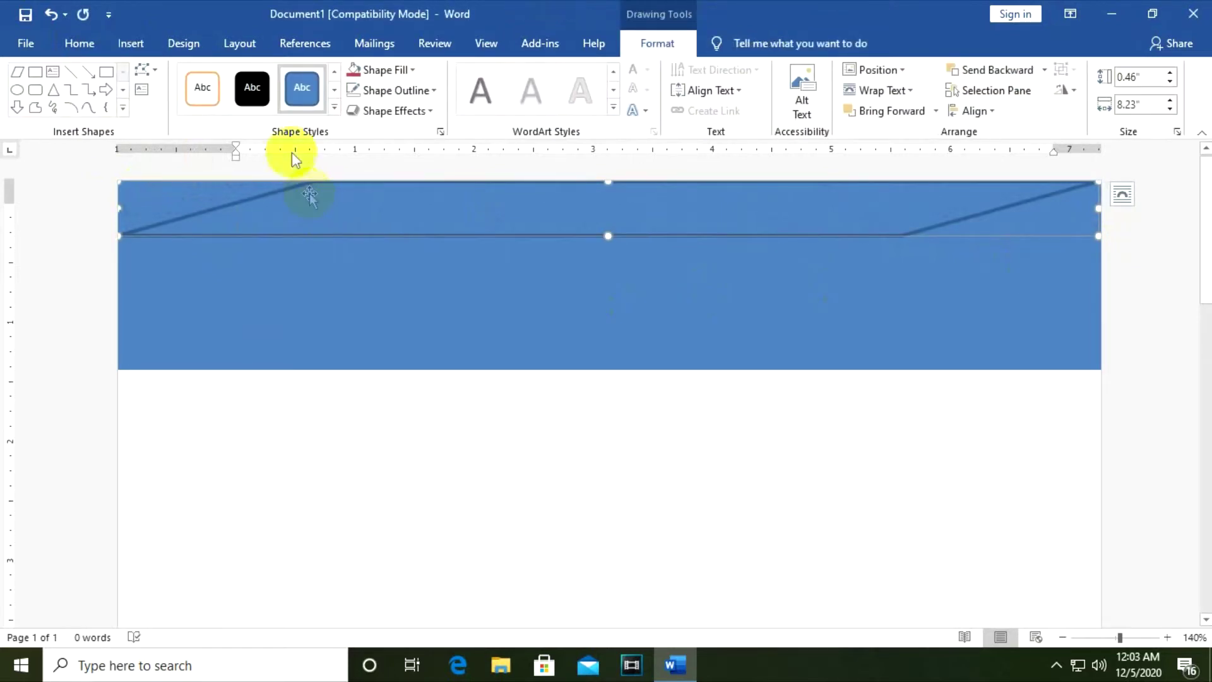
left_click(334, 106)
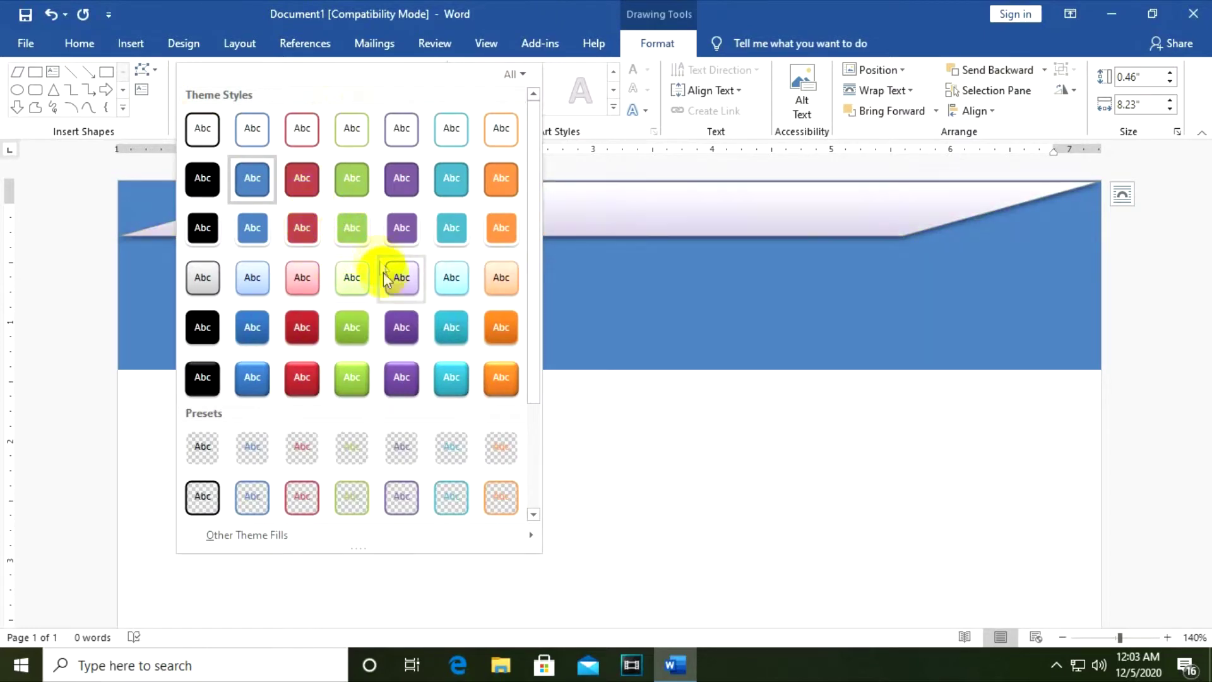
Give the strip the Subtle Effect - Aqua, Accent 5 style with no outline.
left_click(443, 278)
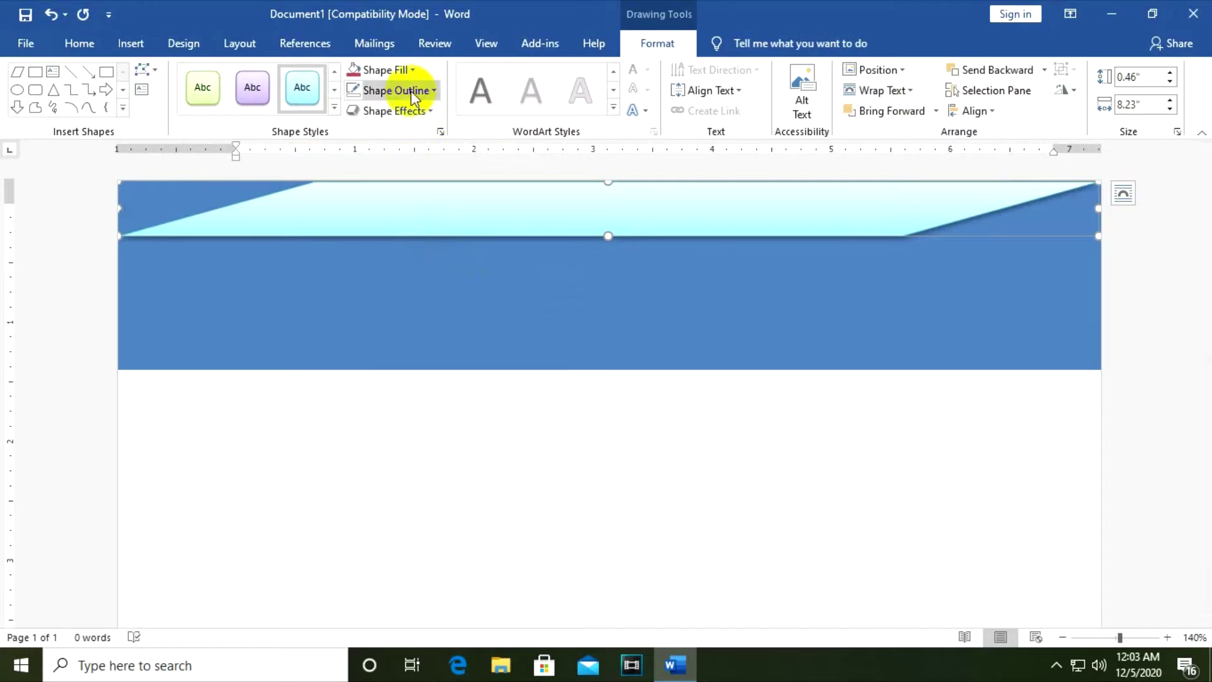
left_click(412, 95)
left_click(395, 245)
Raise the strip's bottom edge to thin it to 0.27" high.
left_click(839, 533)
left_click(564, 252)
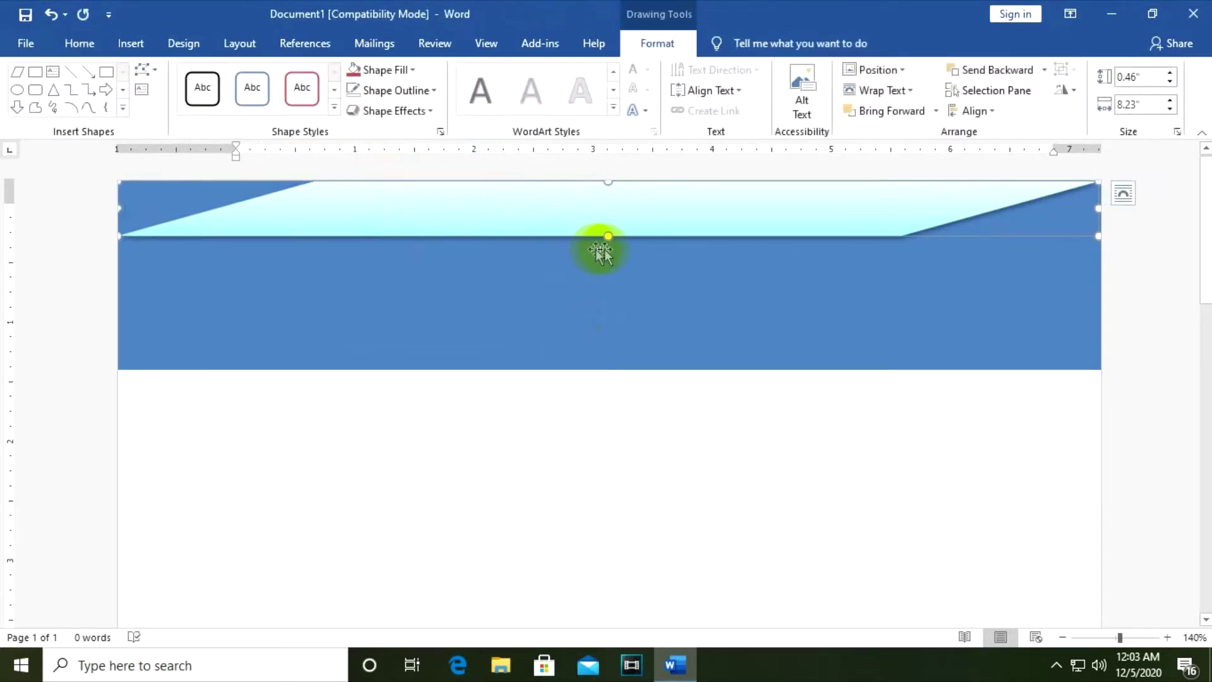
left_click_drag(612, 236, 619, 213)
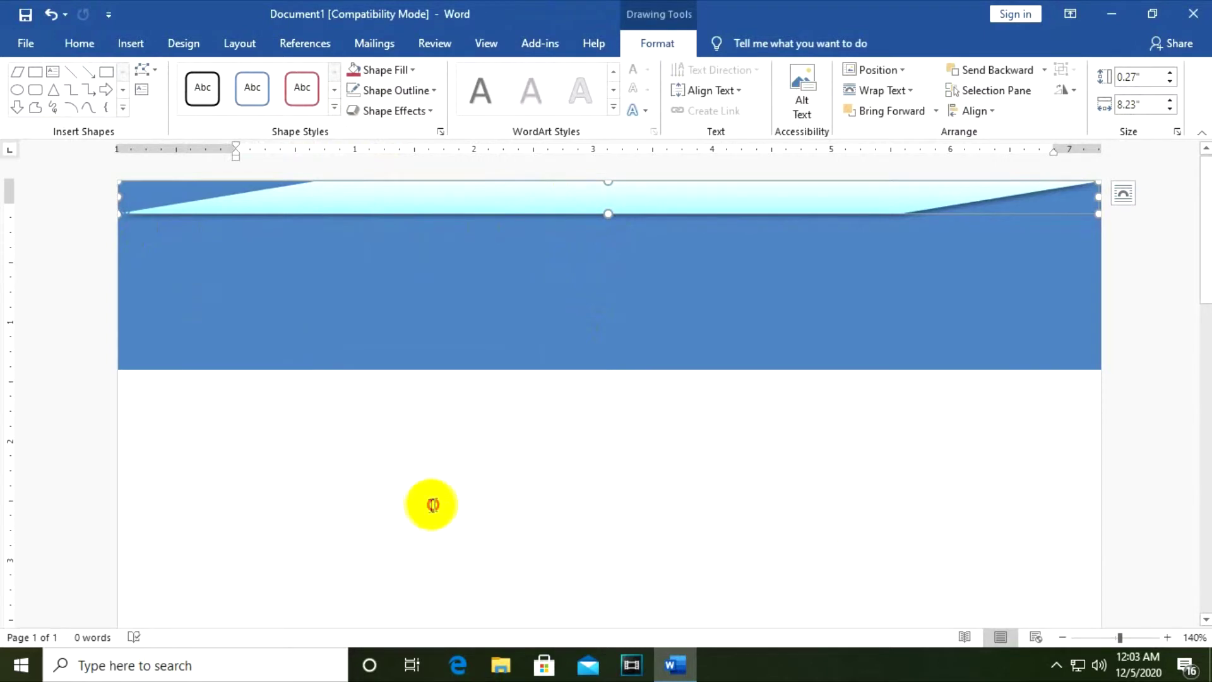
left_click(436, 502)
left_click(733, 347)
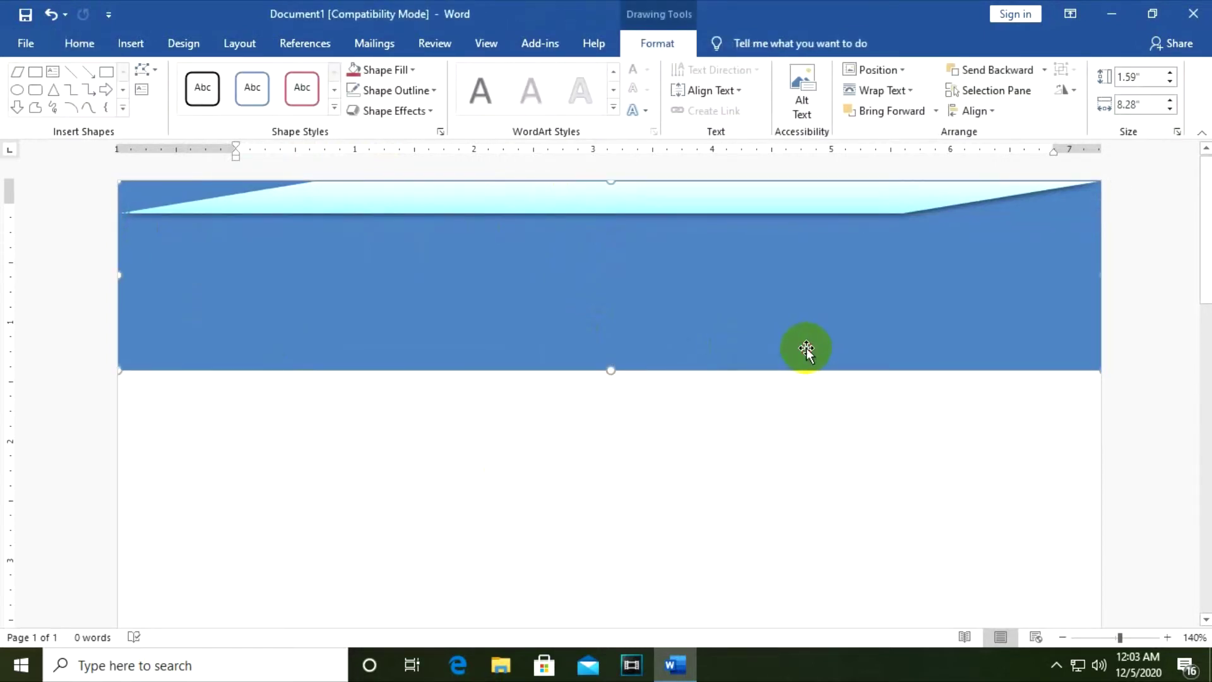
Try the Intense Effect – Aqua shape style on the large banner rectangle.
left_click(333, 107)
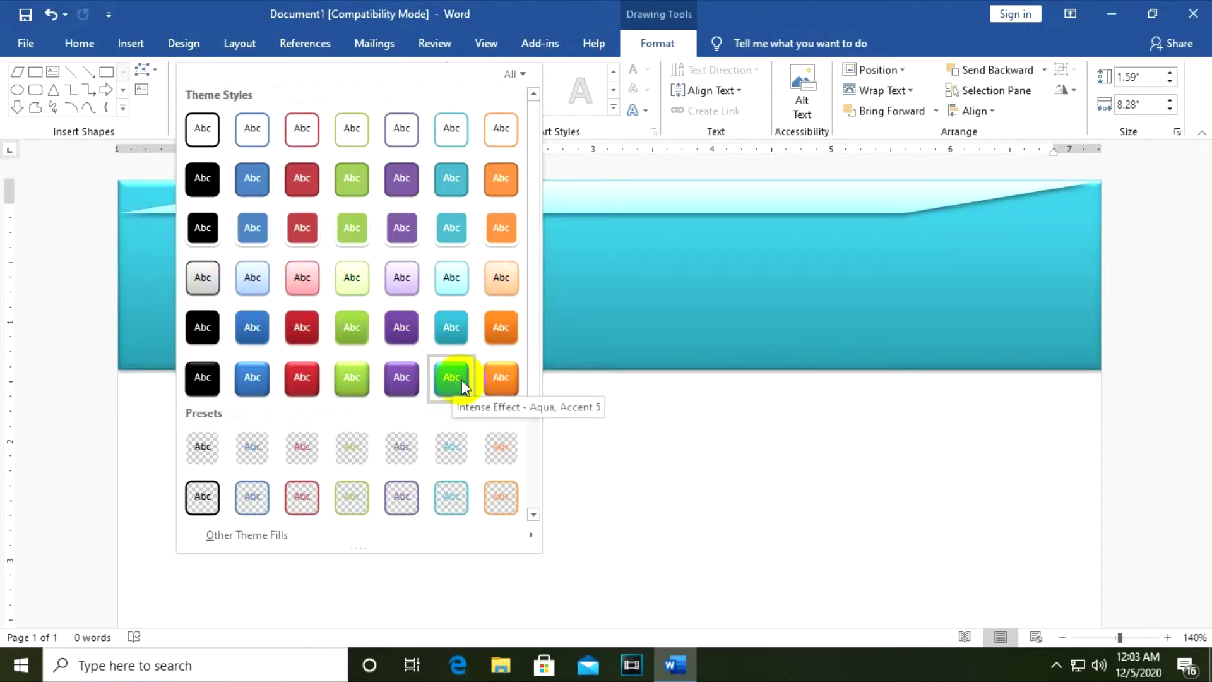
left_click(460, 380)
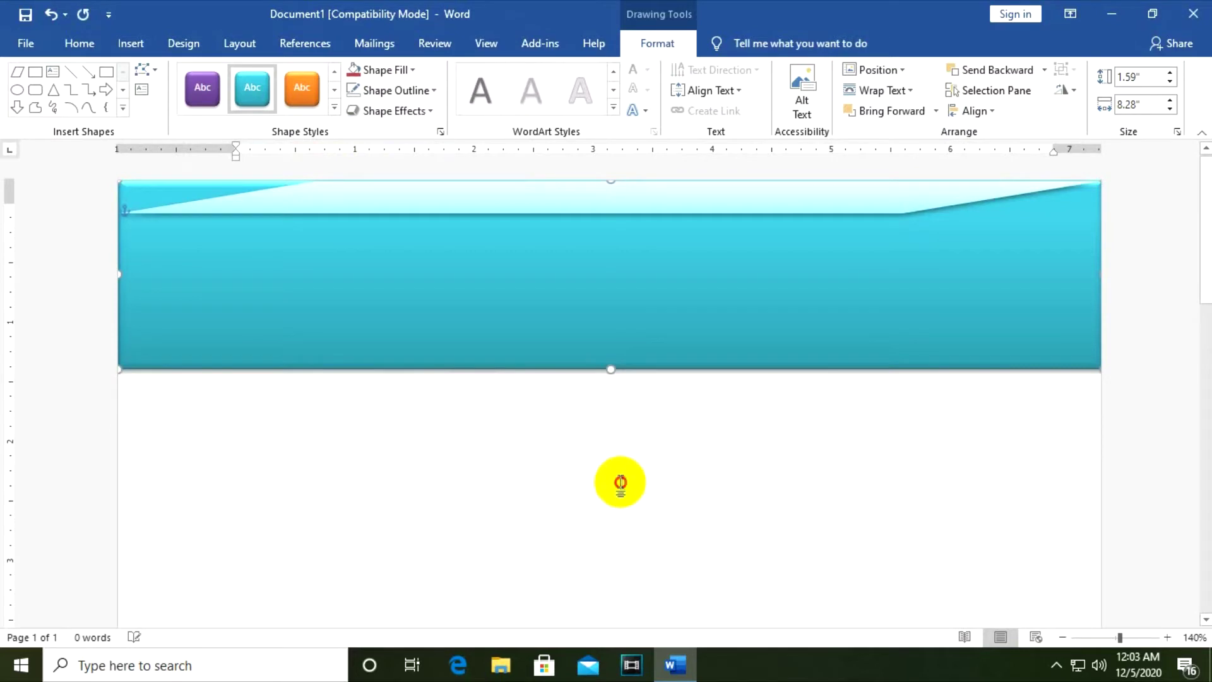
left_click(461, 458)
Switch the large rectangle to the Subtle Effect – Orange, Accent 6 style instead.
left_click(264, 207)
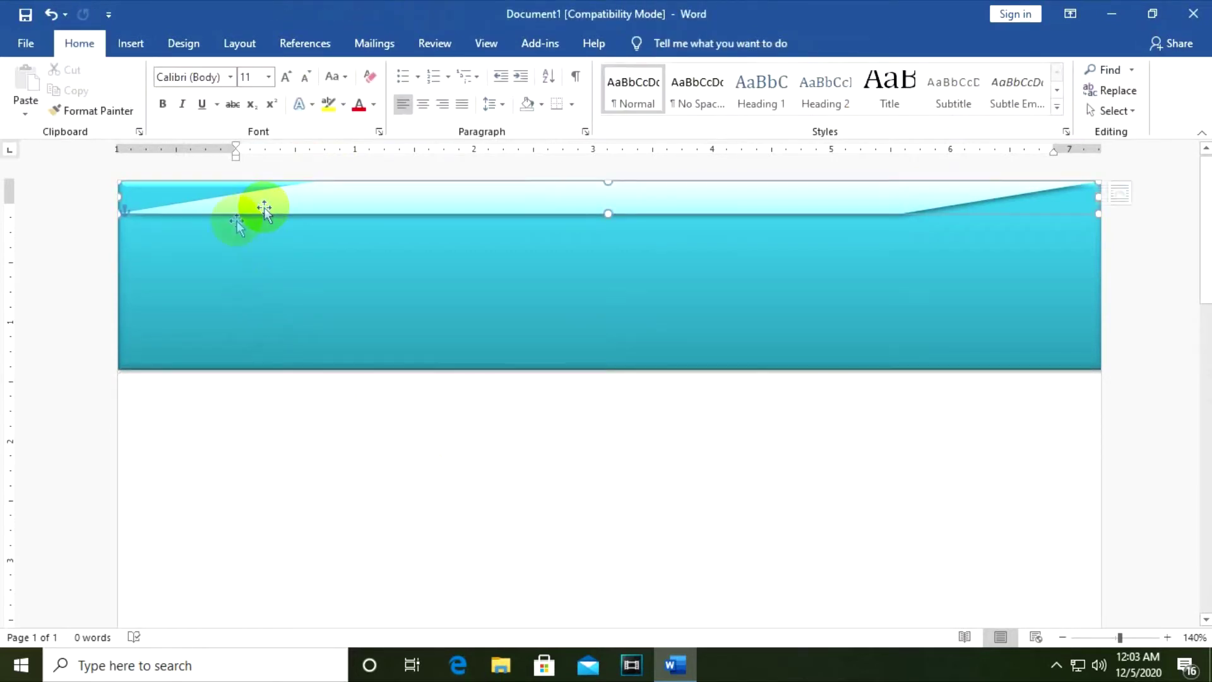
left_click(378, 308)
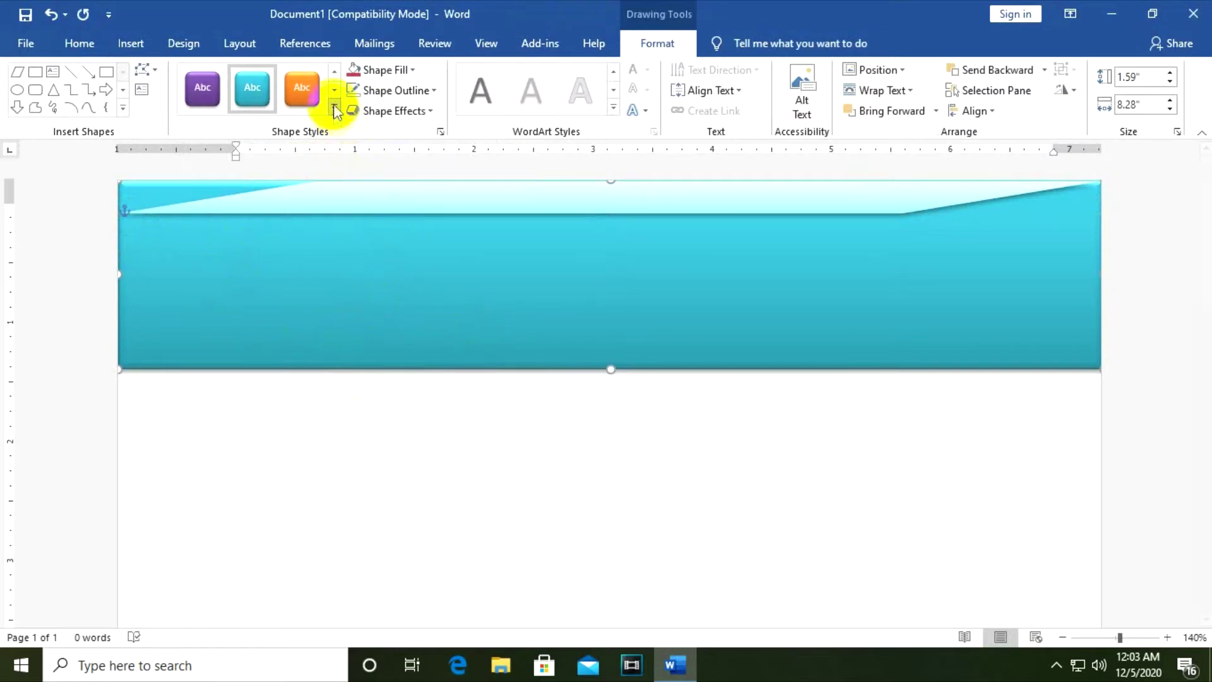
left_click(334, 108)
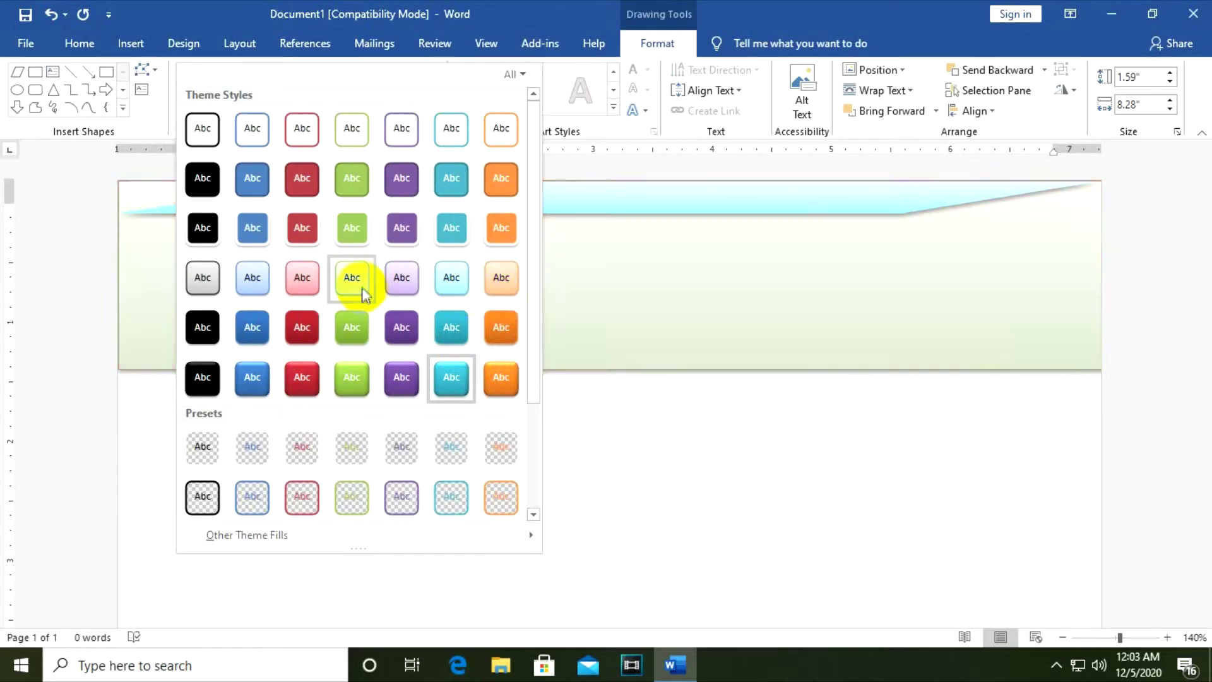
left_click(499, 281)
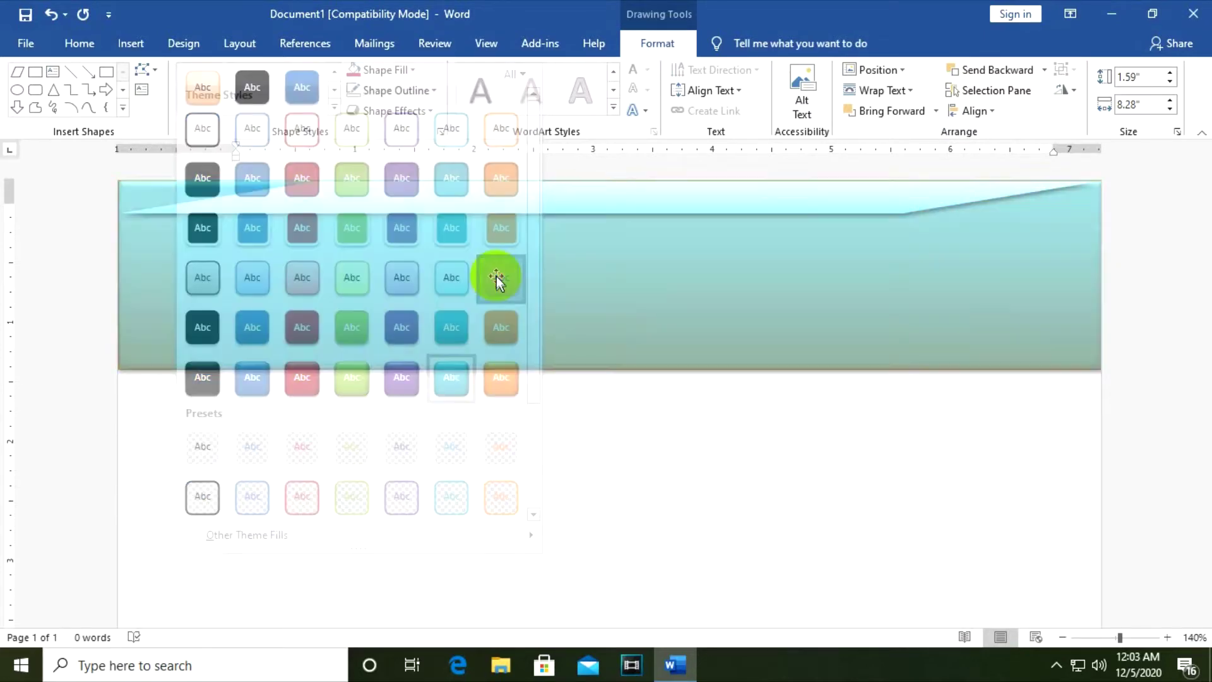
left_click(590, 453)
left_click(508, 203)
left_click(645, 439)
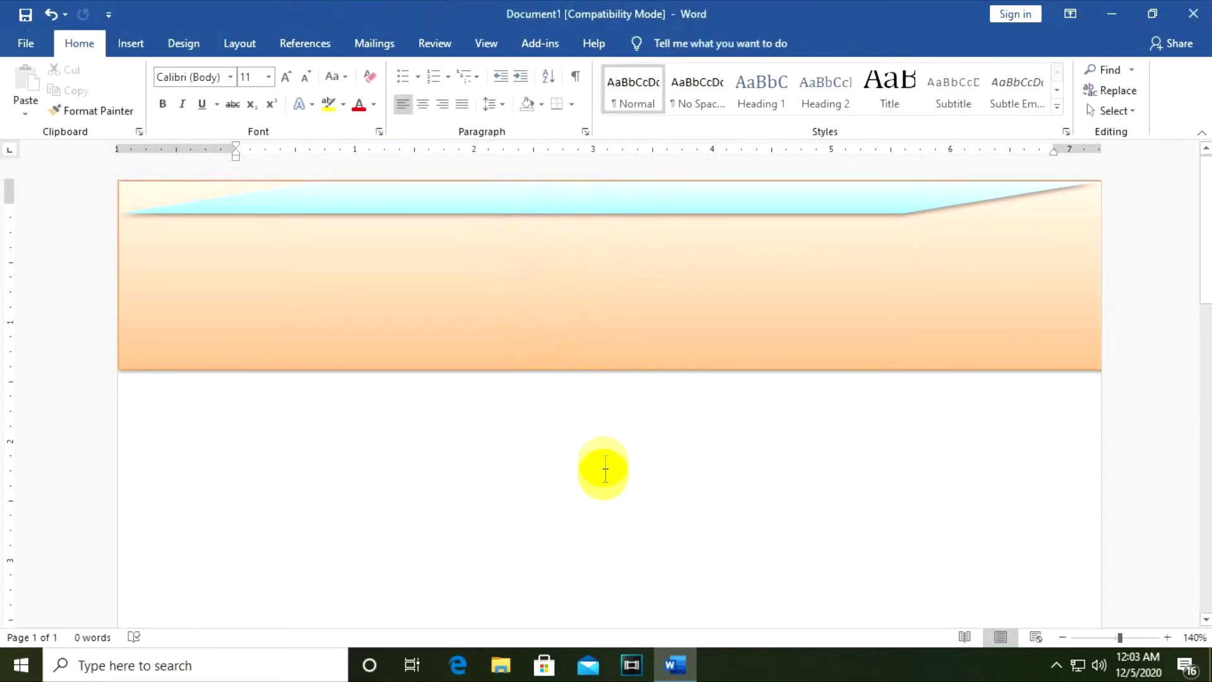
Draw a text box spanning the full banner width just below the aqua strip.
scroll(827, 512, "up", 4, "ctrl")
scroll(814, 508, "down", 7, "ctrl")
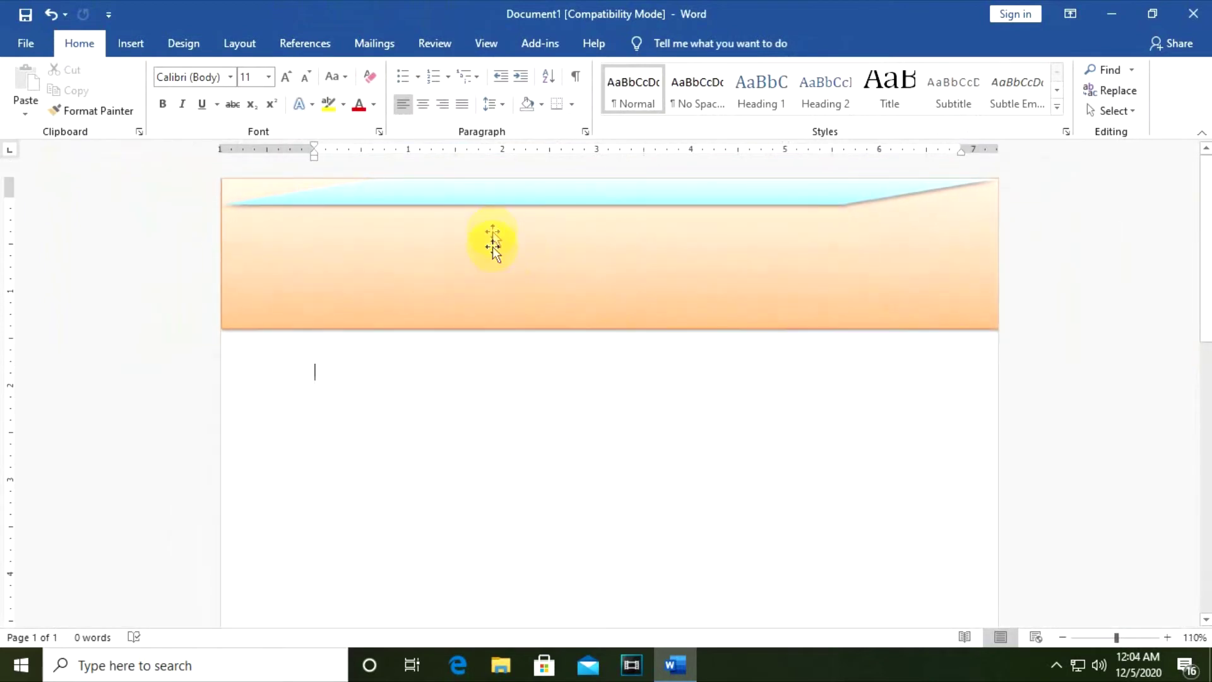
left_click(467, 249)
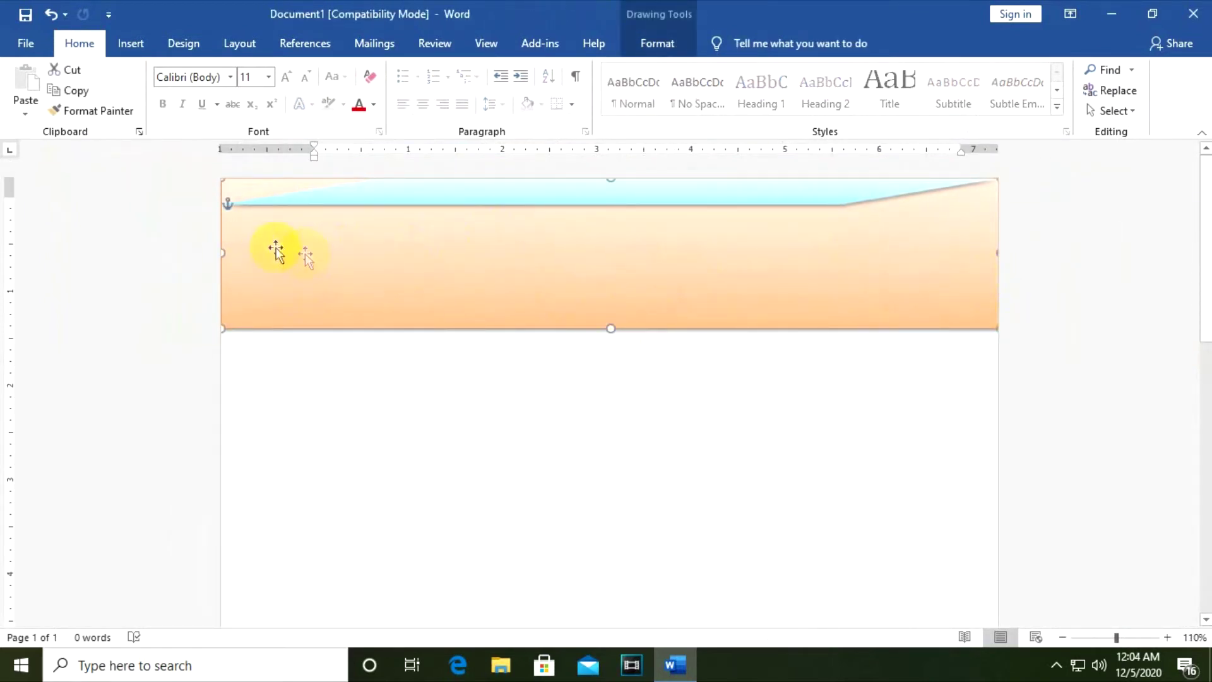
left_click(309, 409)
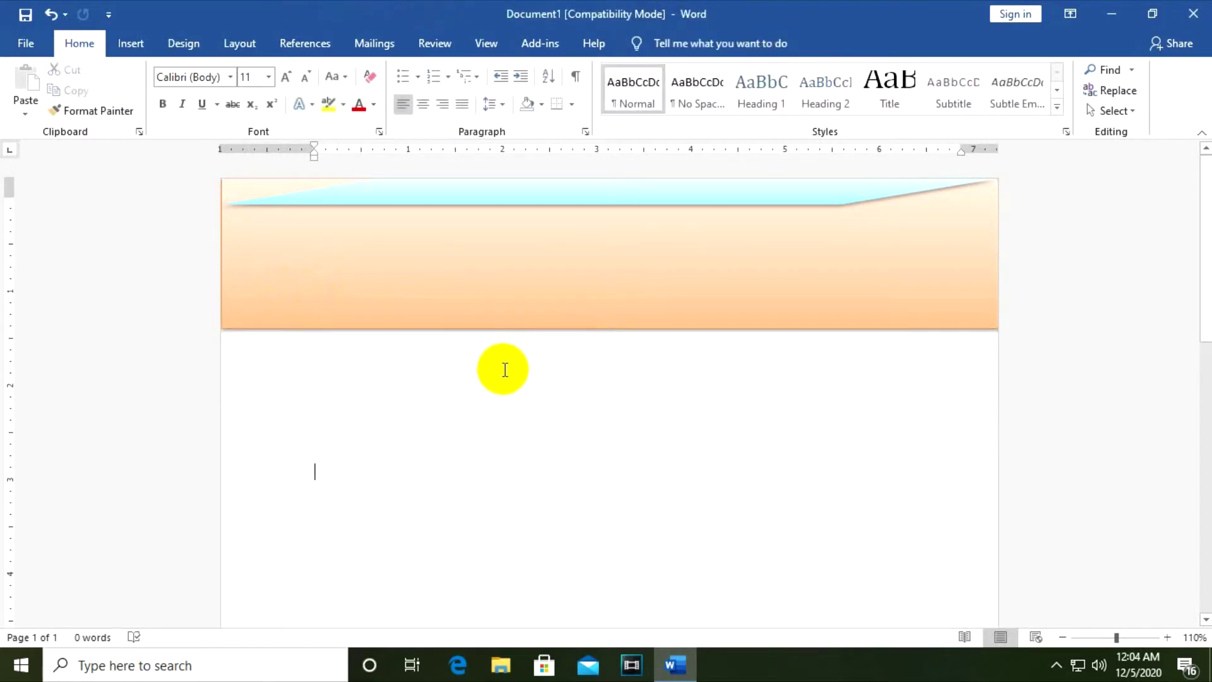
left_click(129, 45)
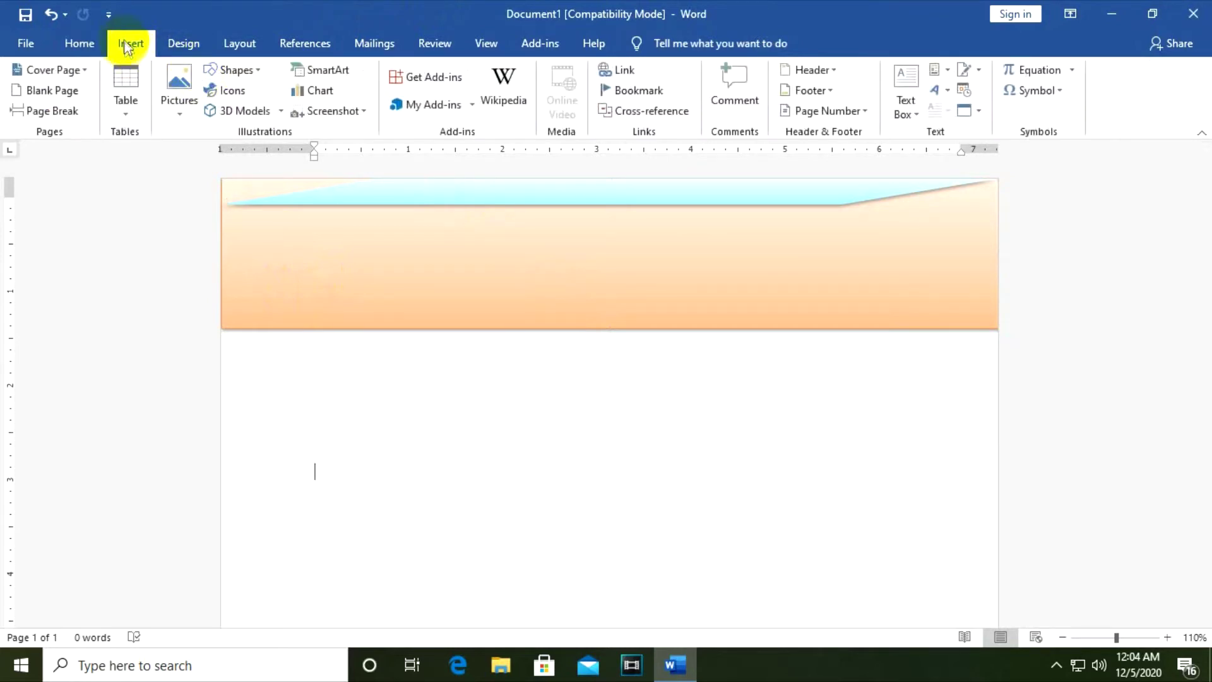
left_click(908, 86)
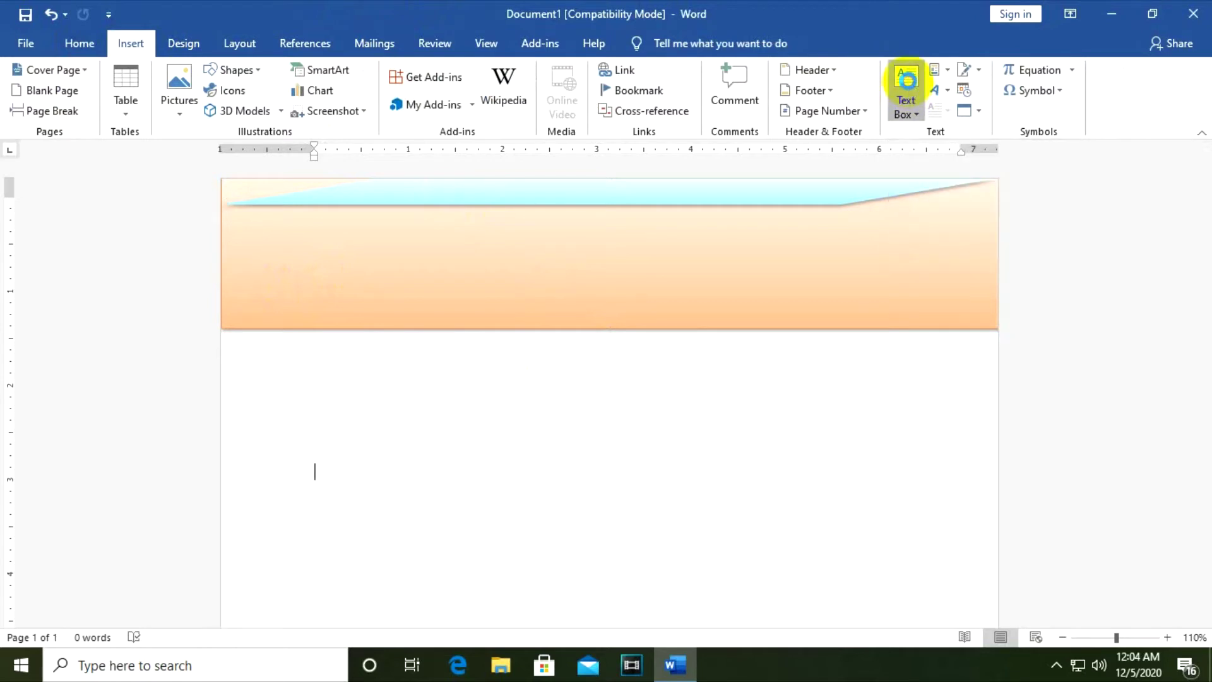
left_click(862, 494)
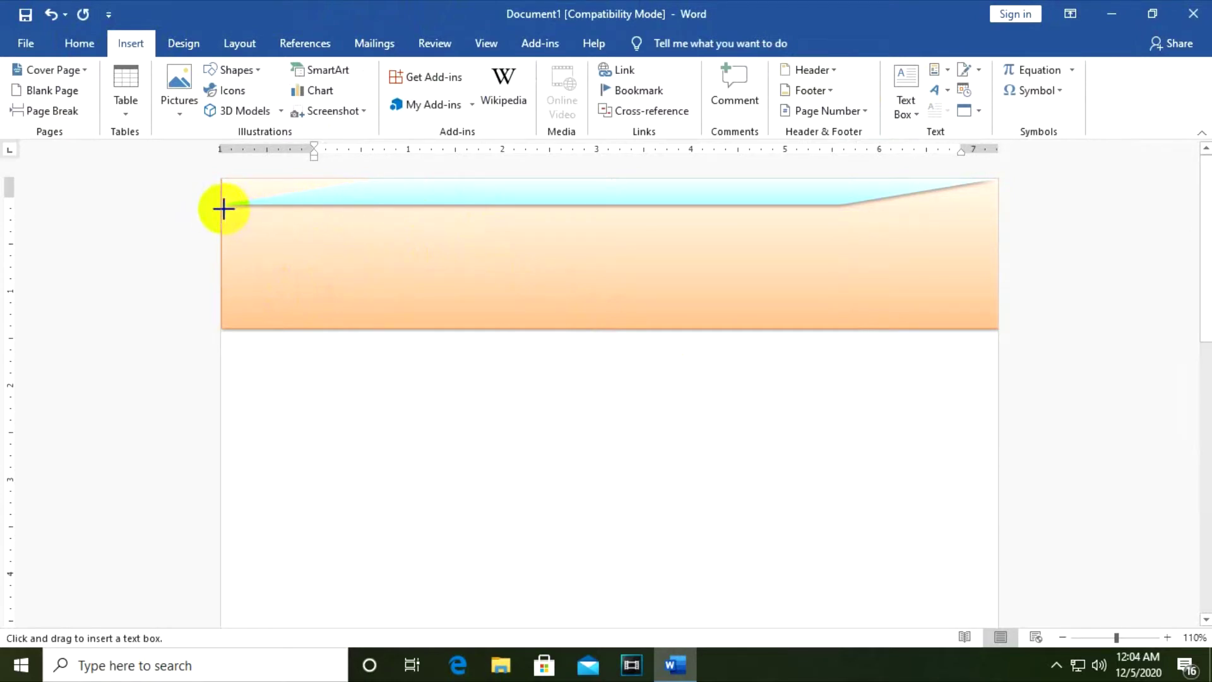
left_click_drag(221, 208, 999, 295)
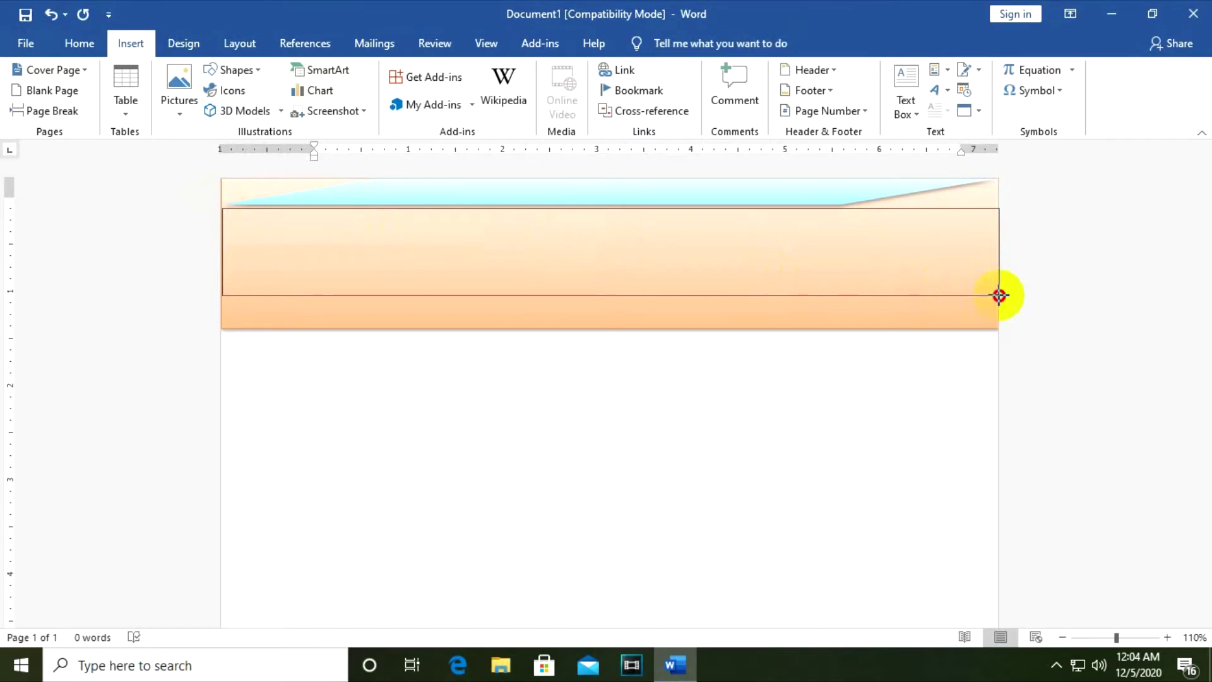
left_click_drag(999, 295, 998, 293)
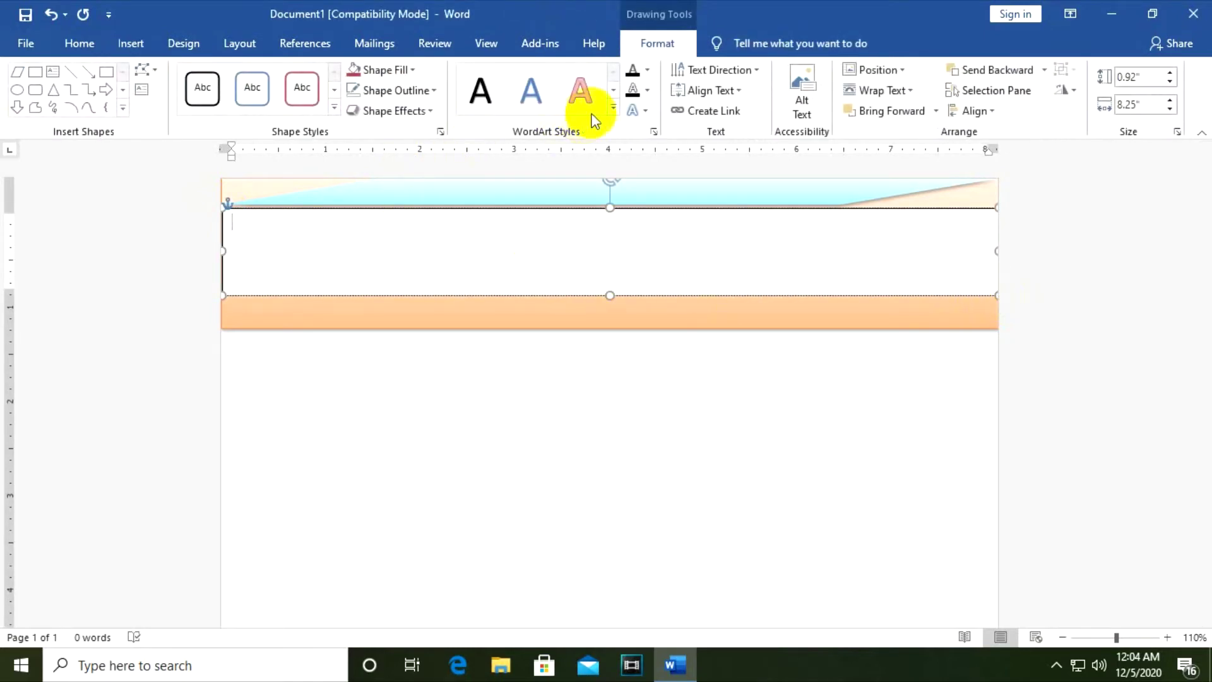
Give the text box No Outline and No Fill so it is transparent.
left_click(427, 90)
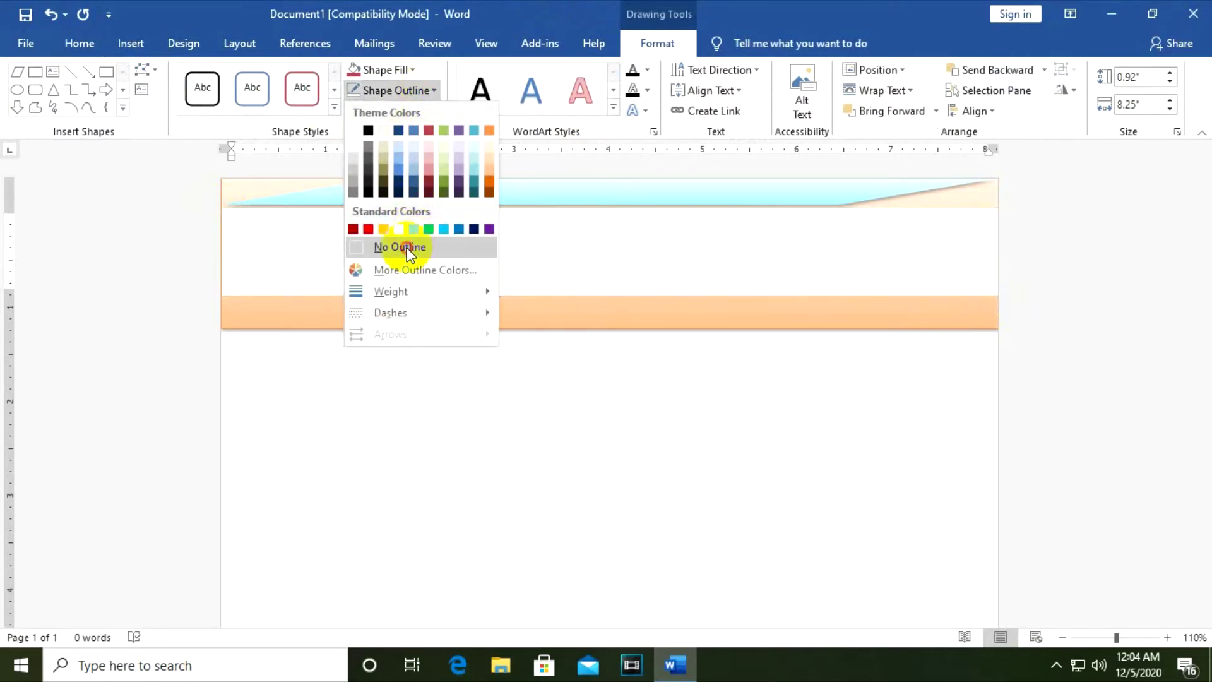
left_click(404, 247)
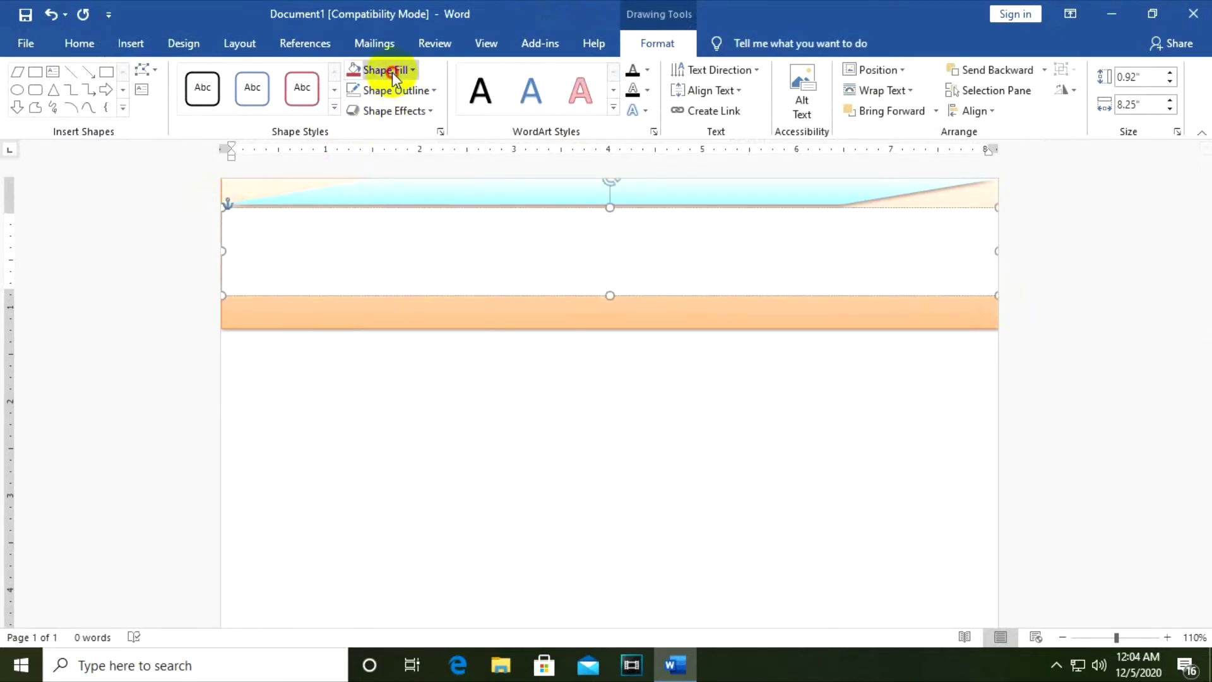
left_click(385, 70)
left_click(382, 227)
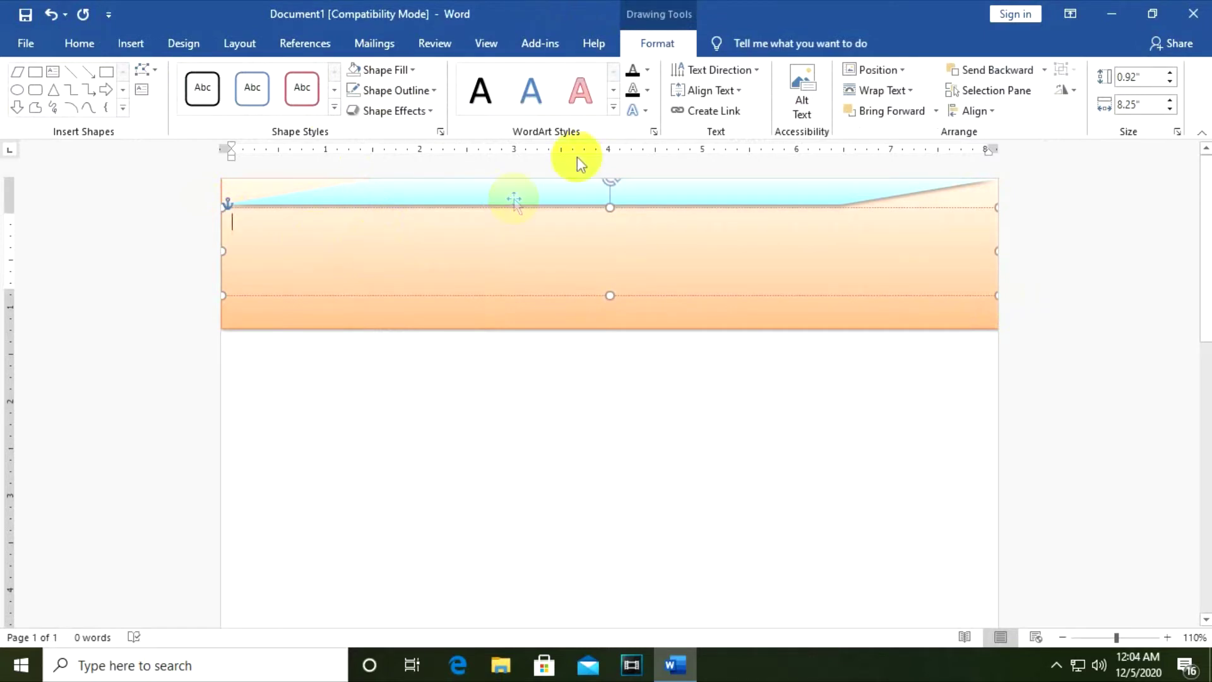
Apply a WordArt style to the text box, then replace it with a different one.
left_click(613, 108)
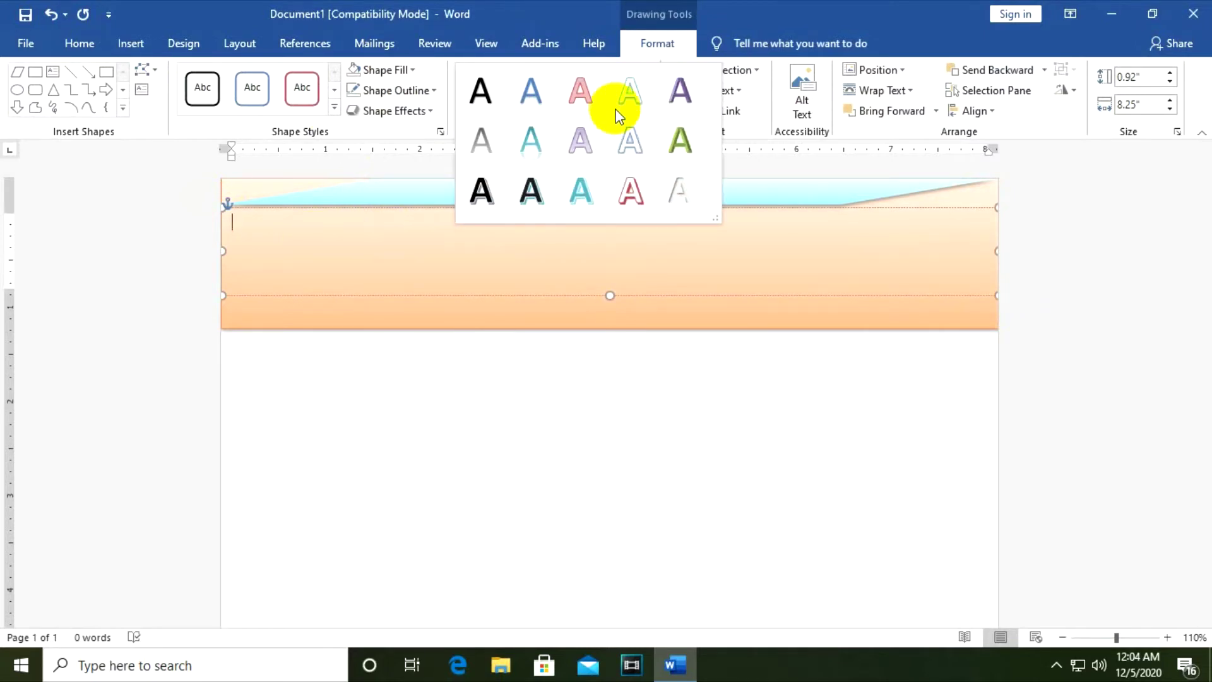
left_click(582, 189)
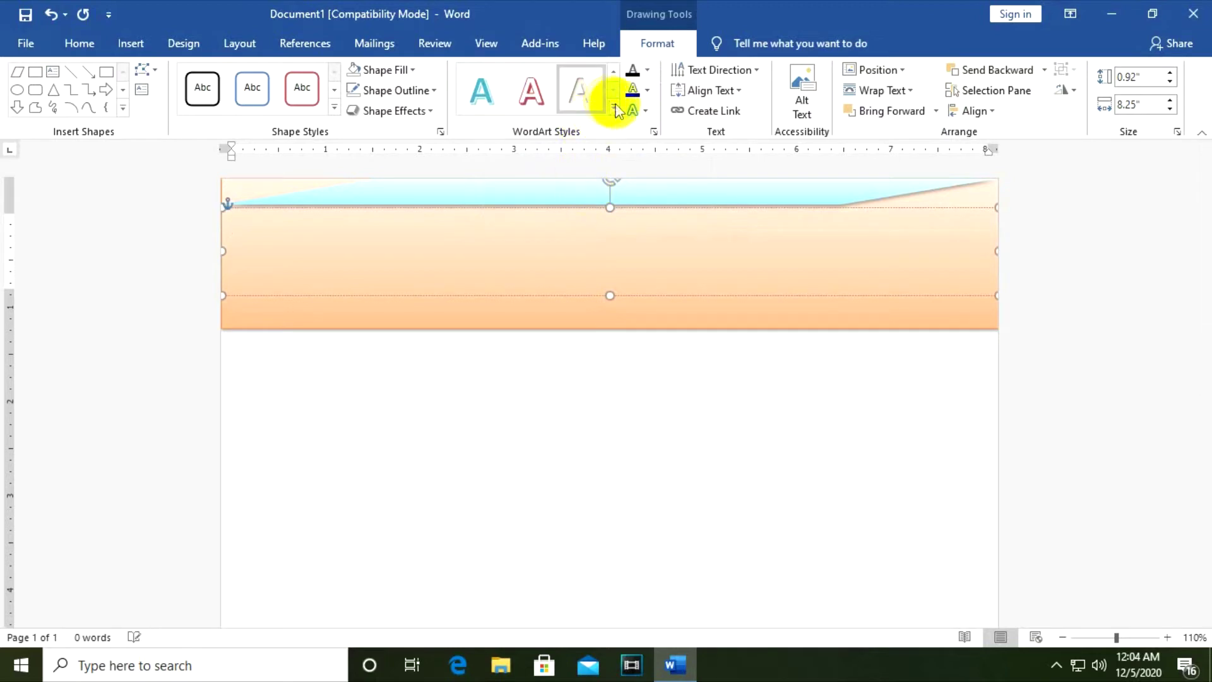
left_click(605, 111)
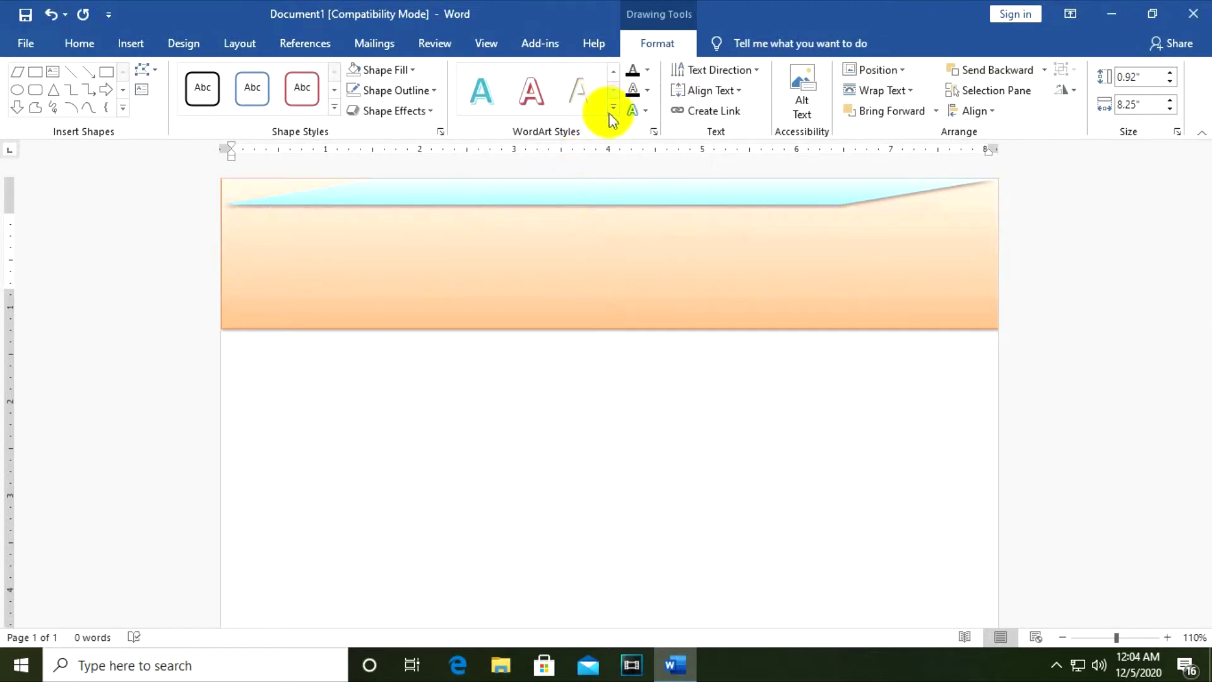
left_click(613, 107)
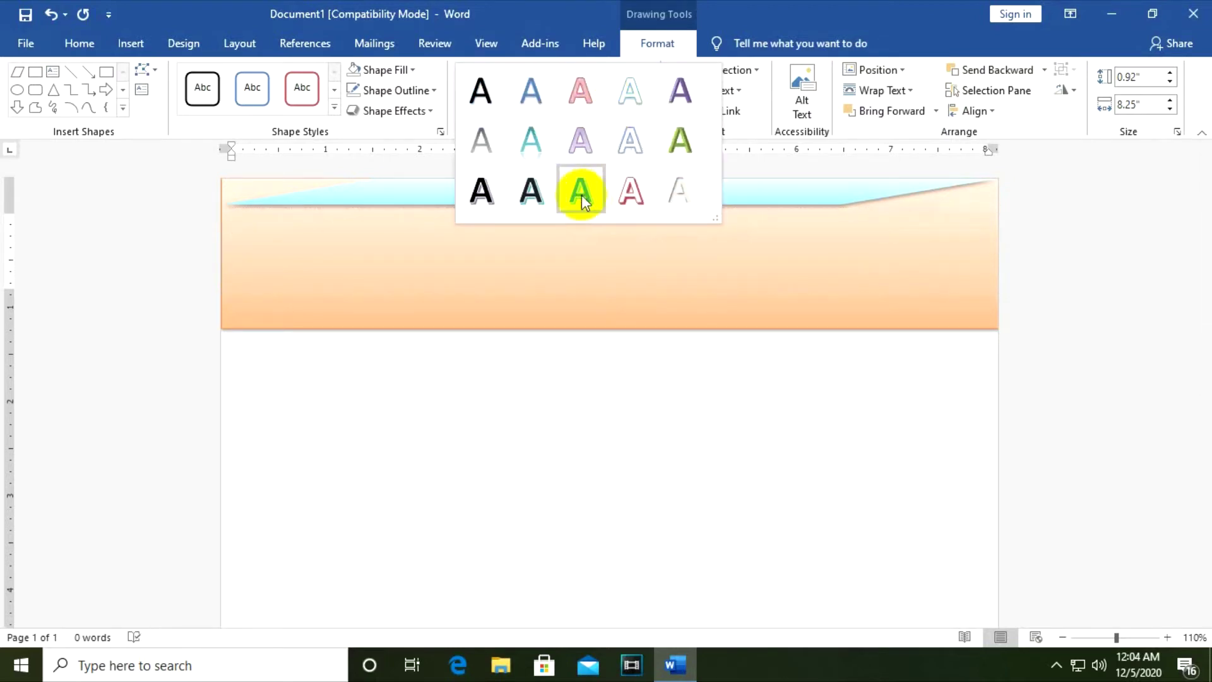
left_click(632, 192)
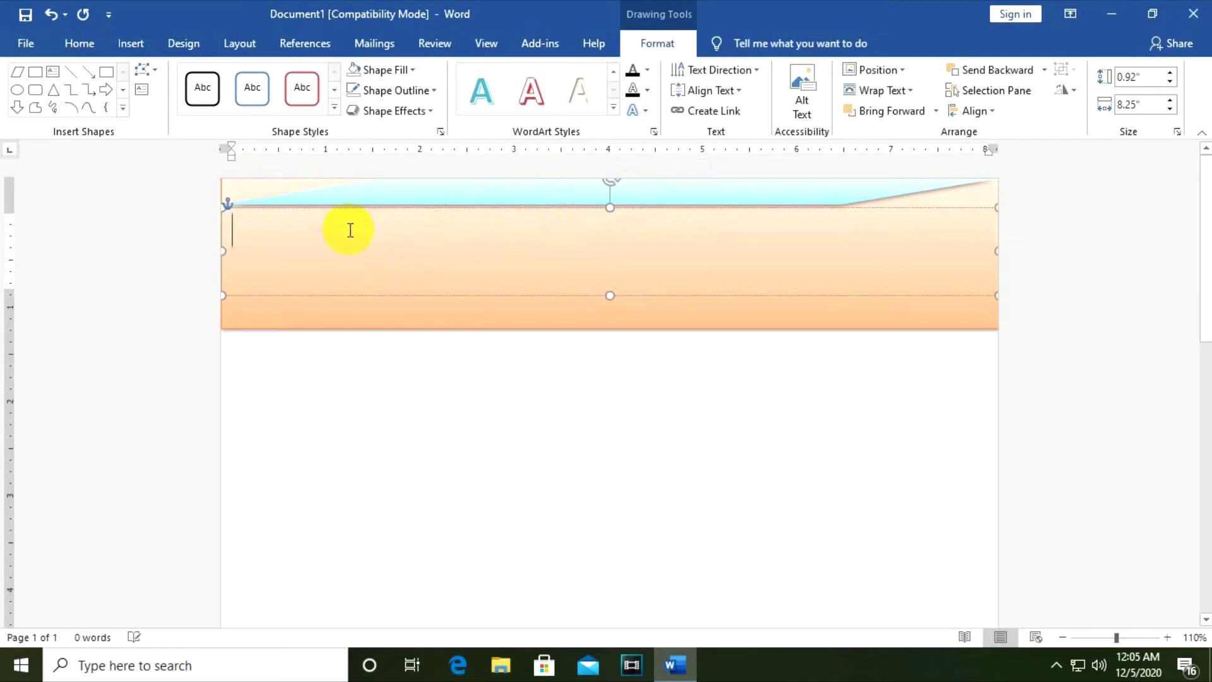
Enter the title 'M/S Jarin Enterprise', centre it, and enlarge it to 41 pt bold.
type("M/S Jarin Enterprise")
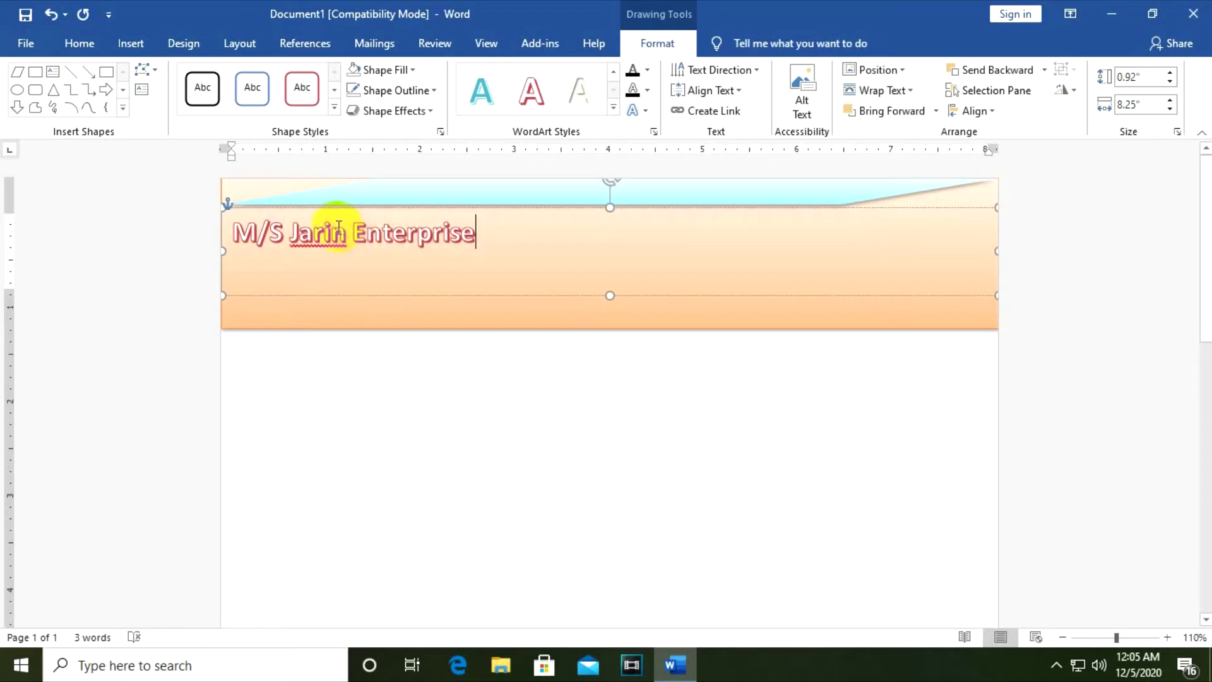
key("ctrl+e")
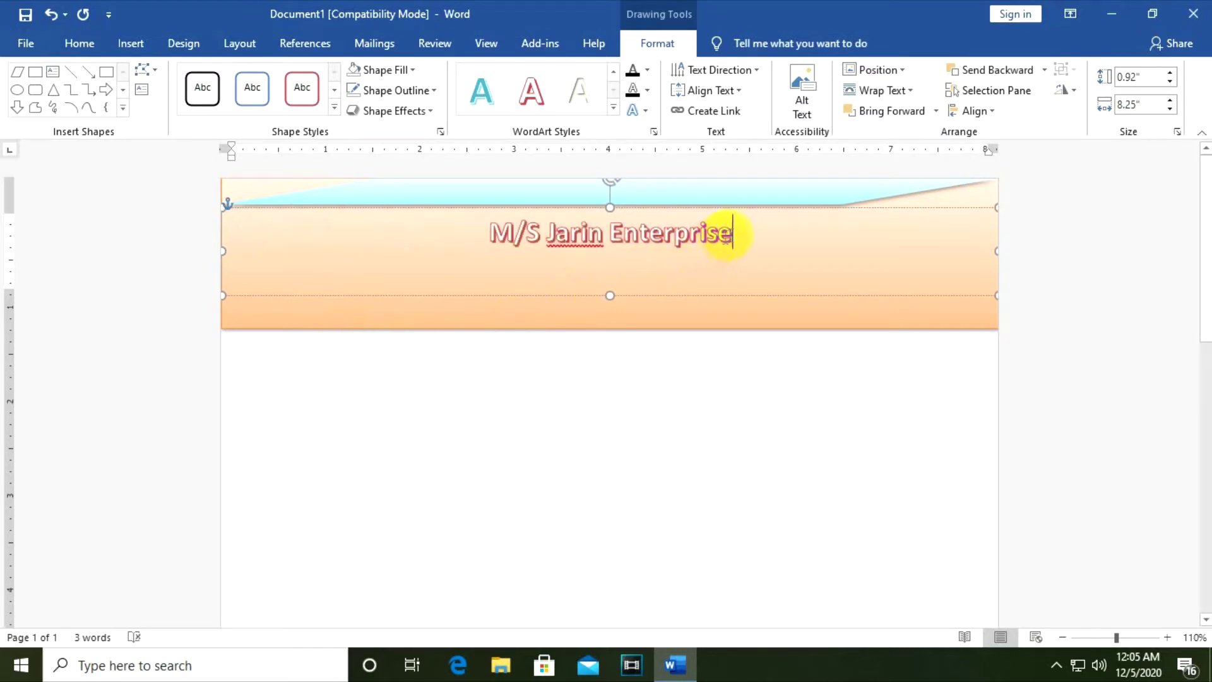
left_click_drag(723, 235, 492, 244)
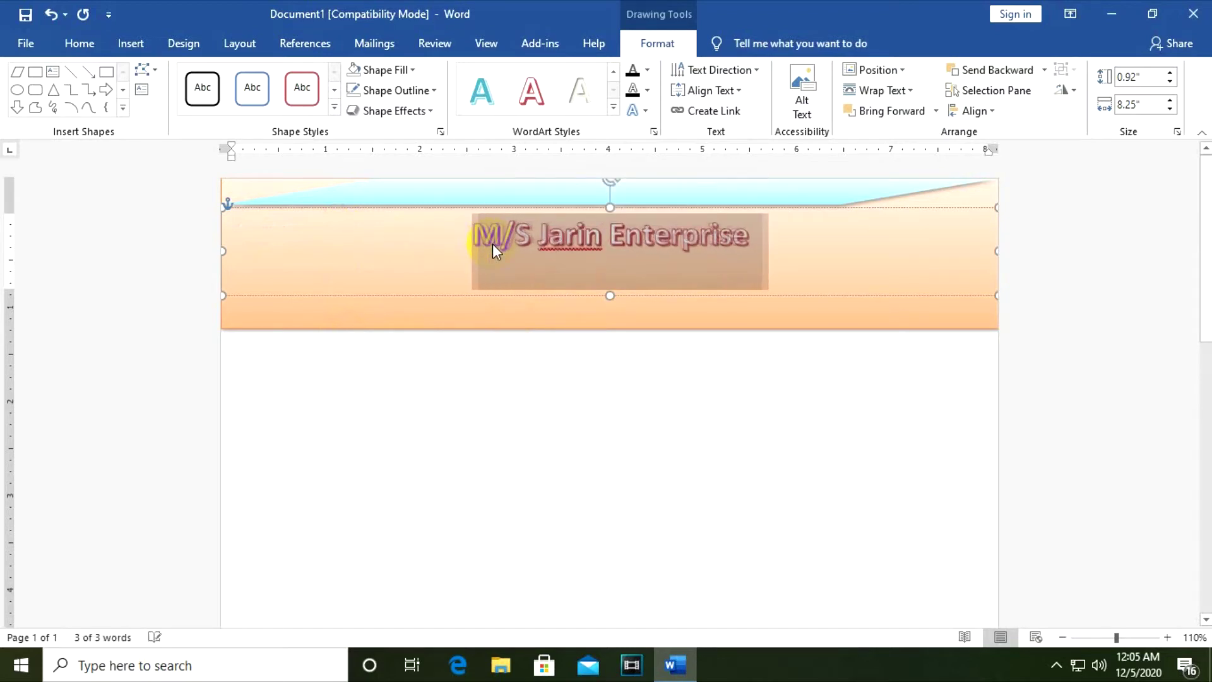
key("ctrl+bracketright")
key("ctrl+bracketright")
key("ctrl+bracketright")
key("ctrl+bracketright")
key("ctrl+bracketright")
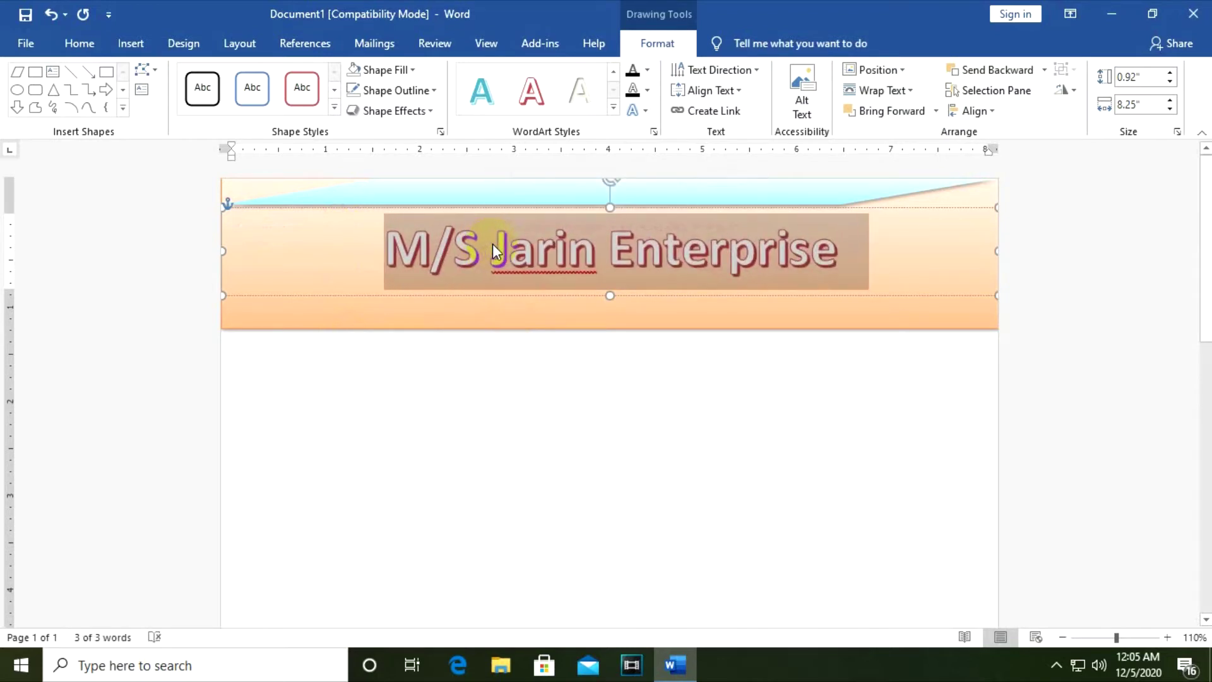
key("ctrl+d")
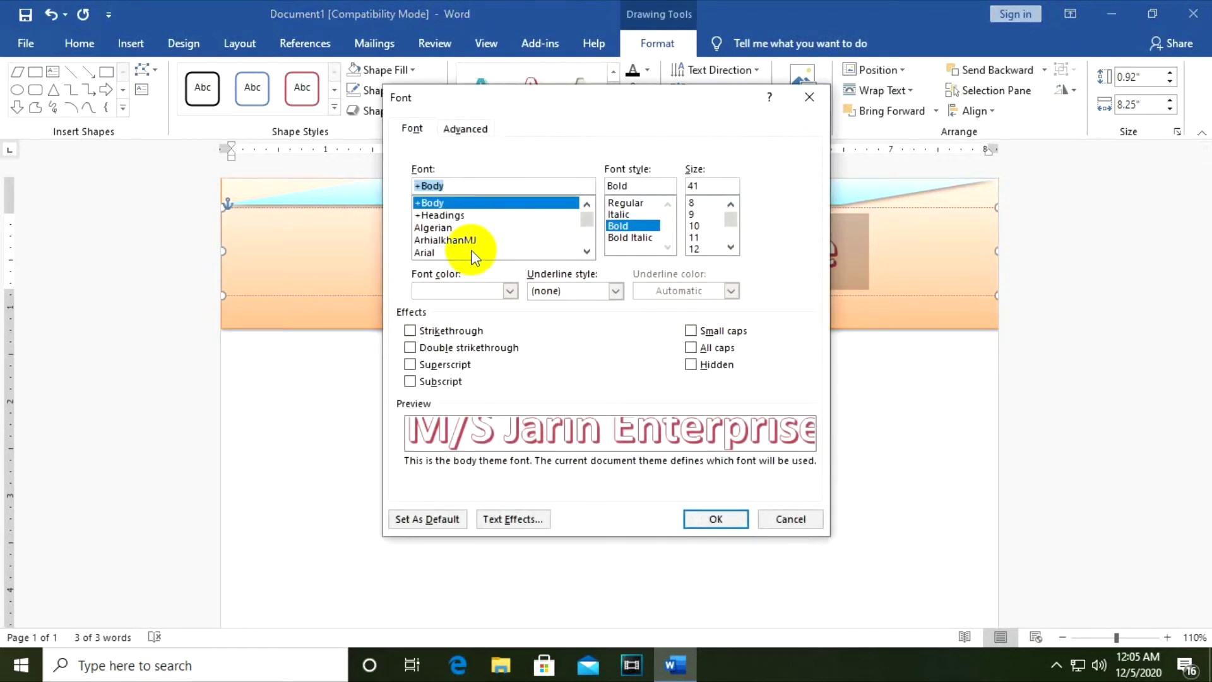
Set the title's character scale to 150% on the Font dialog's Advanced tab.
left_click(467, 129)
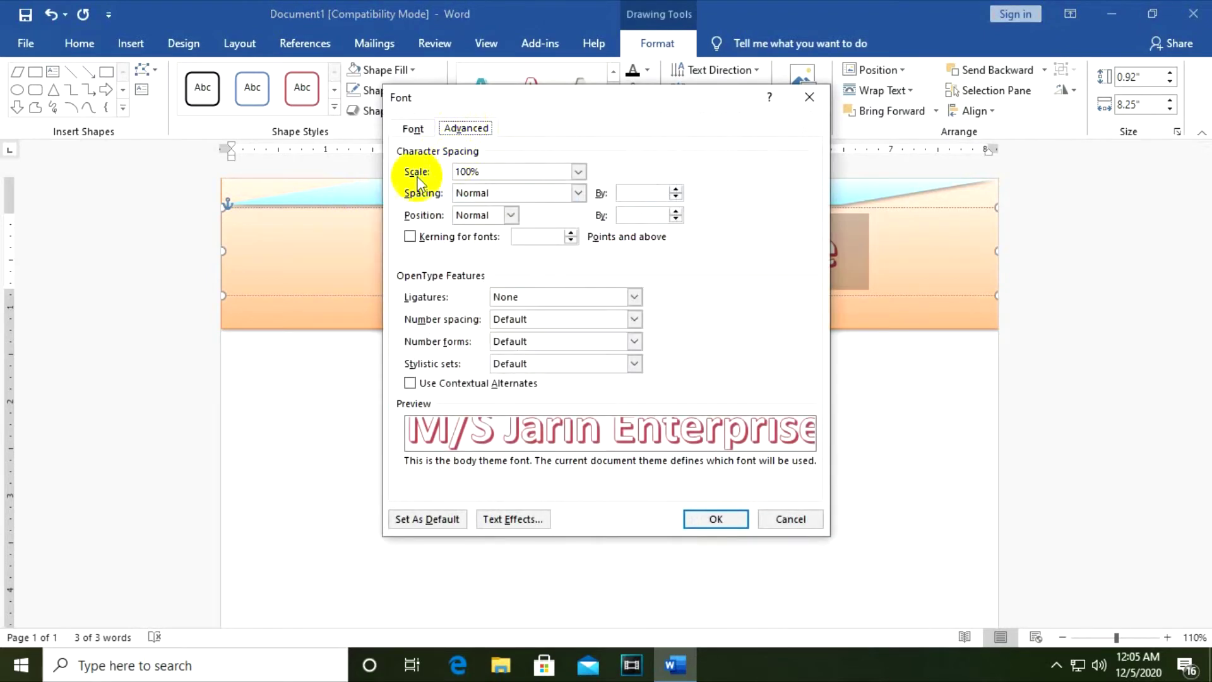
left_click(578, 172)
left_click(471, 199)
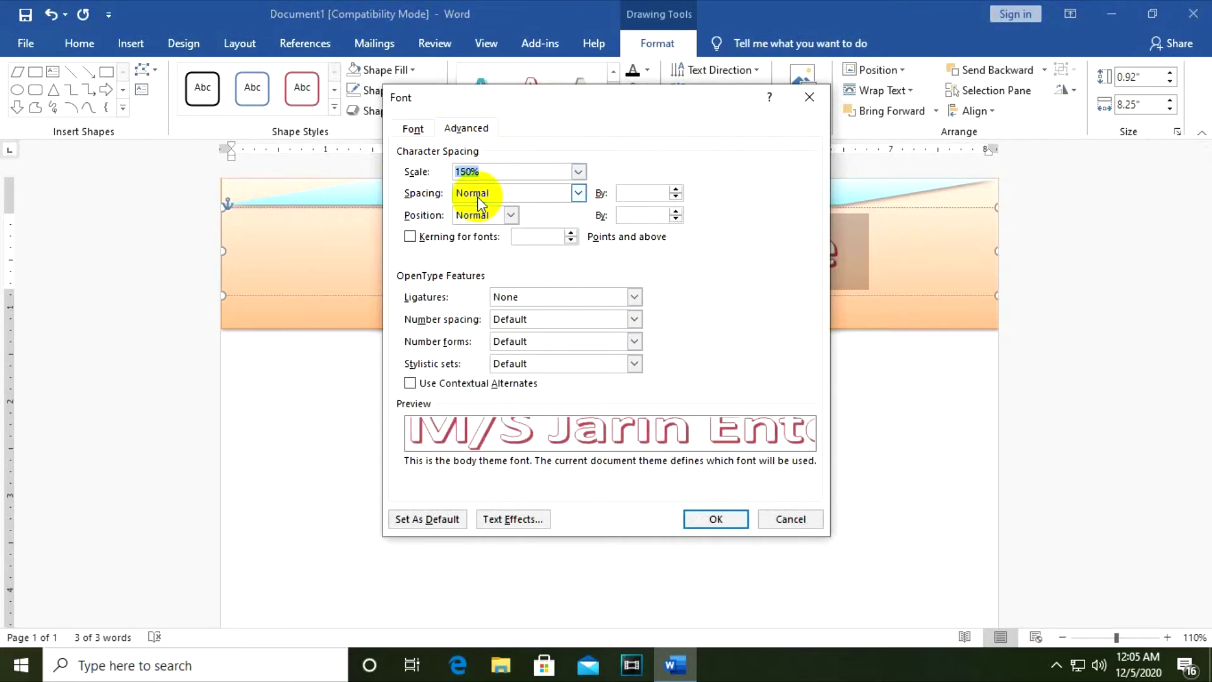
left_click(714, 519)
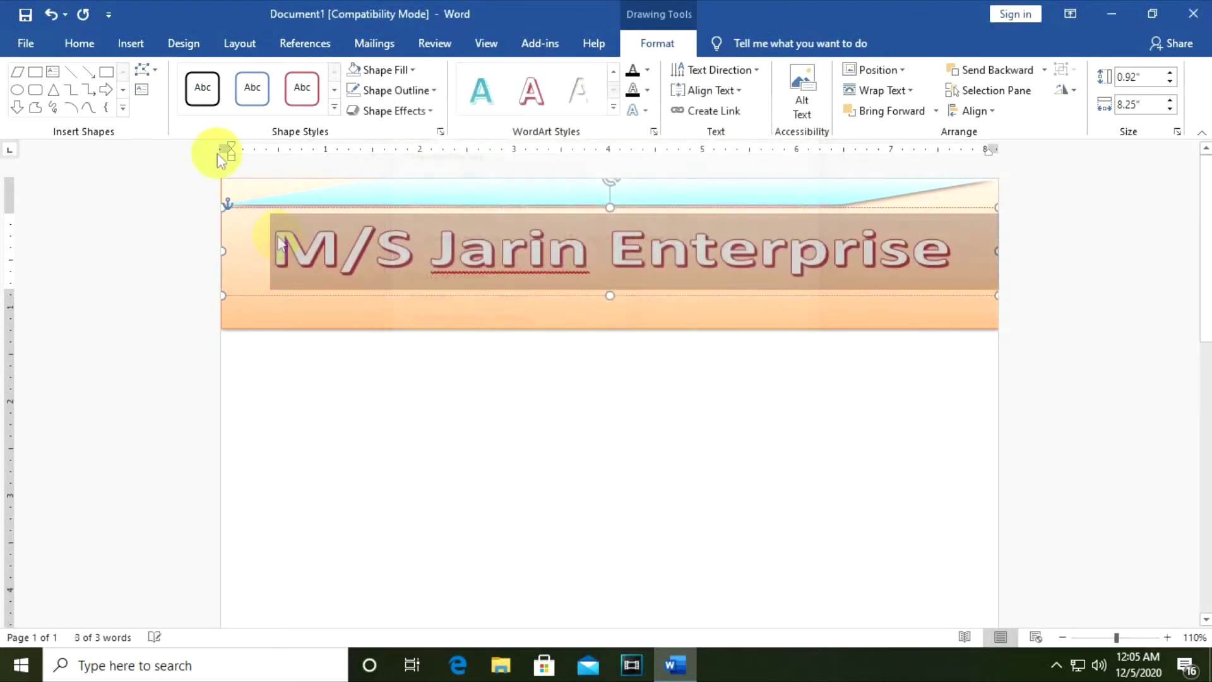
Change the title's font colour from red to Black, Text 1.
left_click(130, 43)
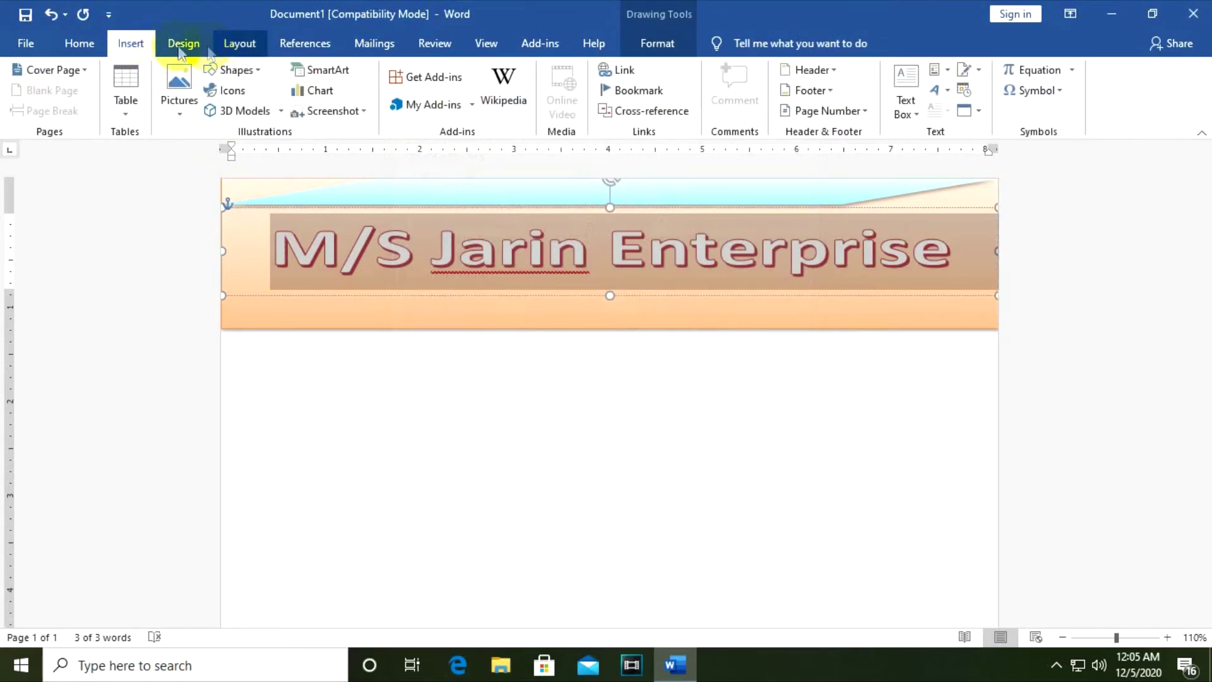
left_click(82, 44)
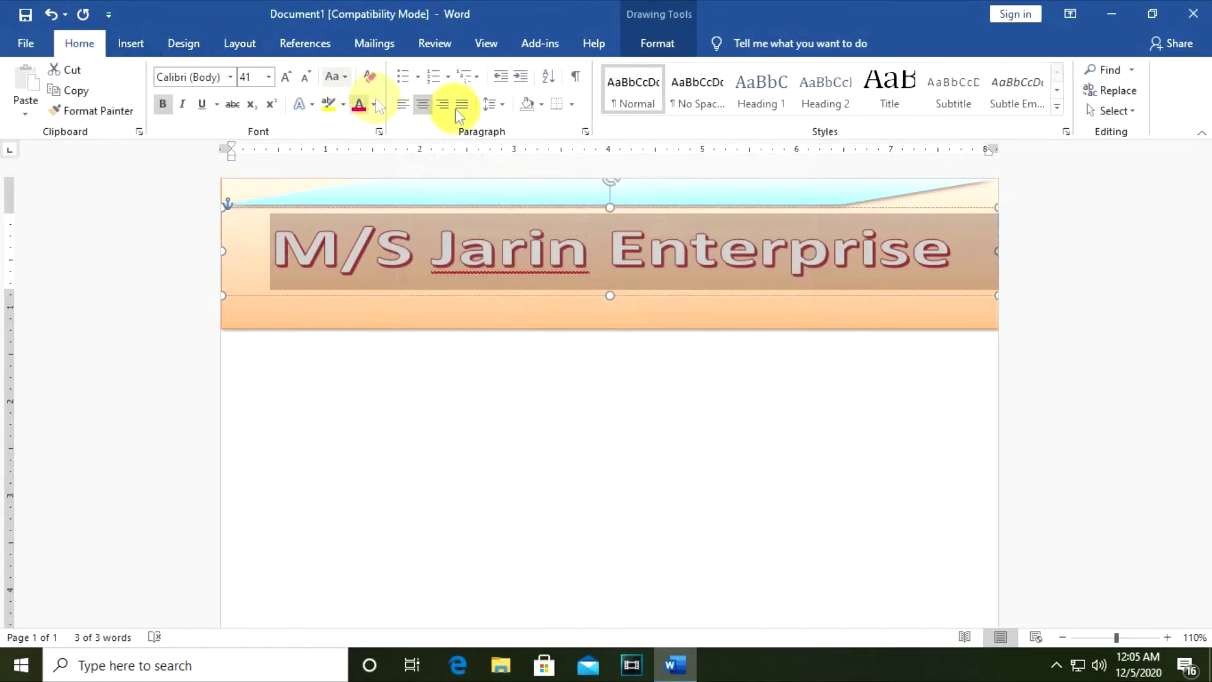
left_click(512, 250)
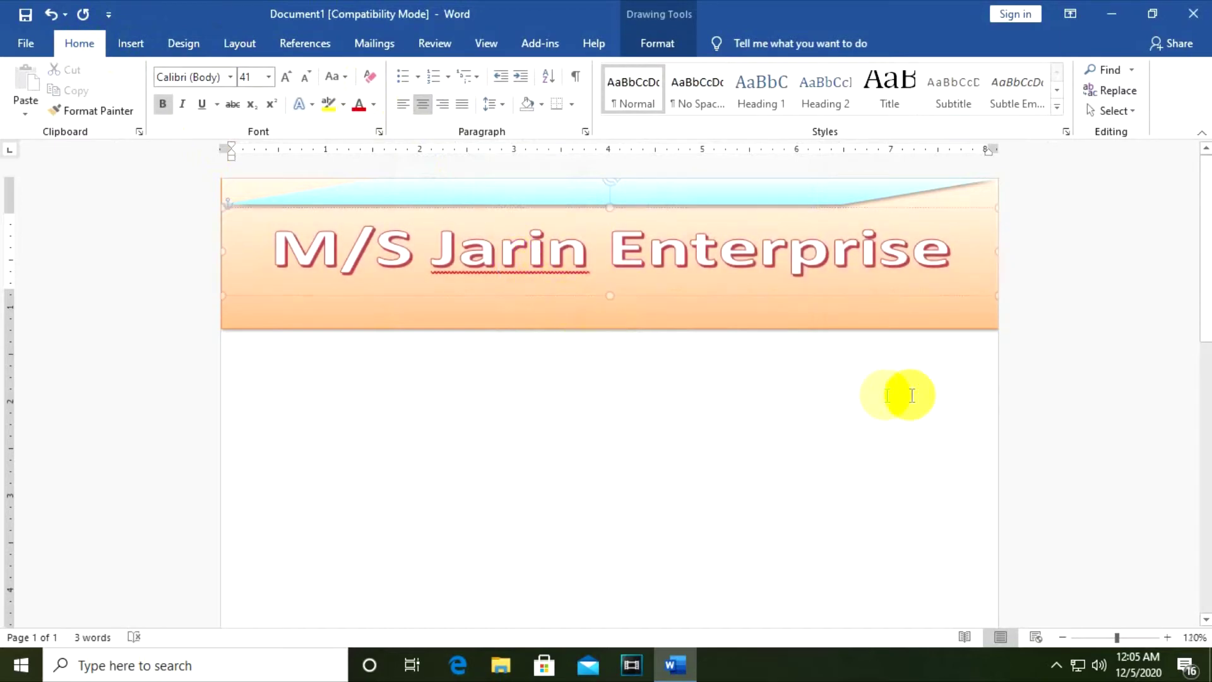
scroll(901, 395, "up", 2)
scroll(965, 392, "up", 2)
left_click(460, 272)
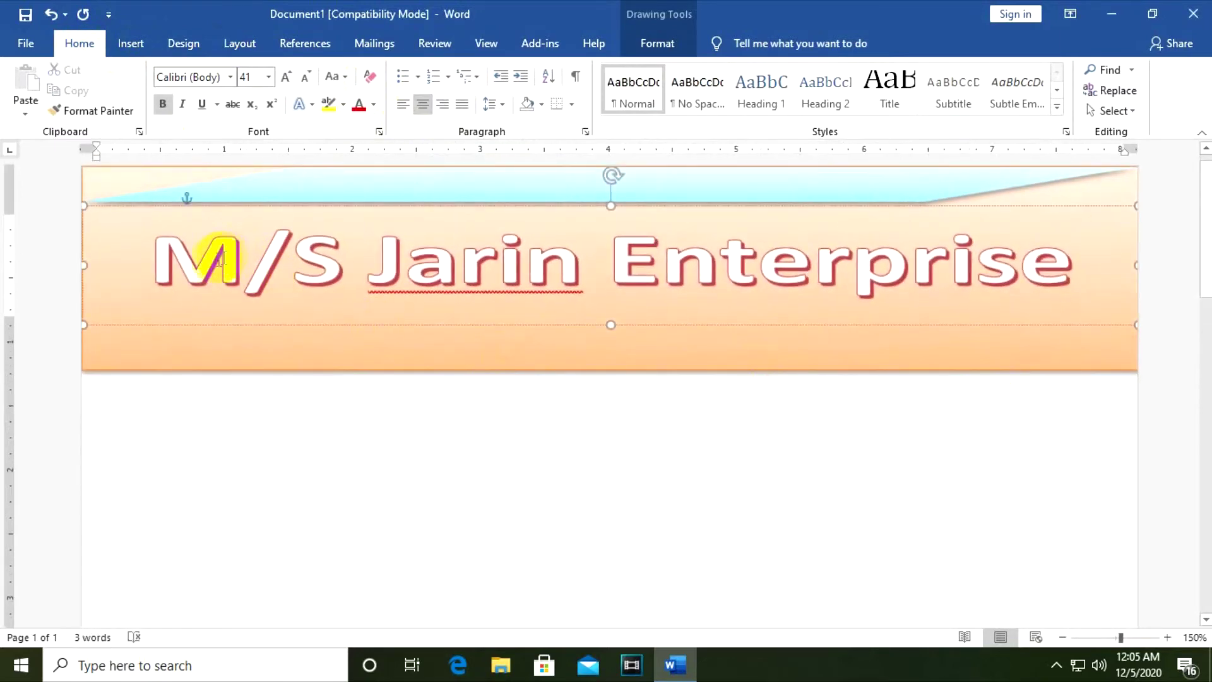
left_click_drag(155, 259, 1014, 265)
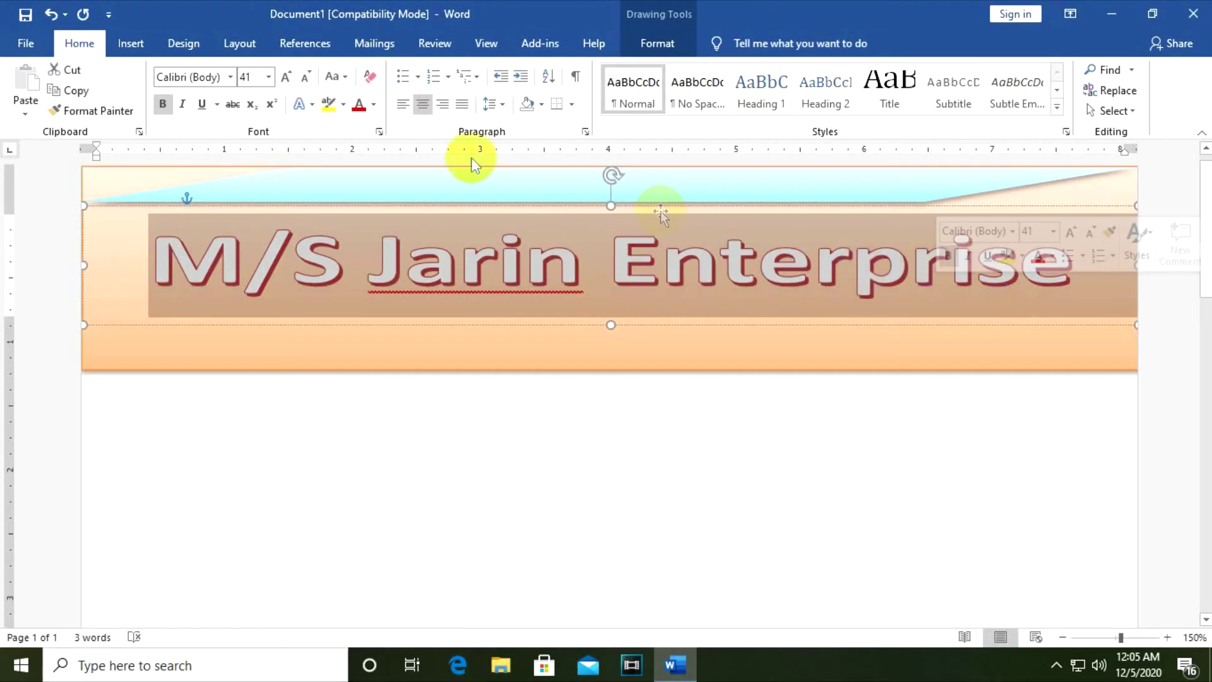
left_click(373, 106)
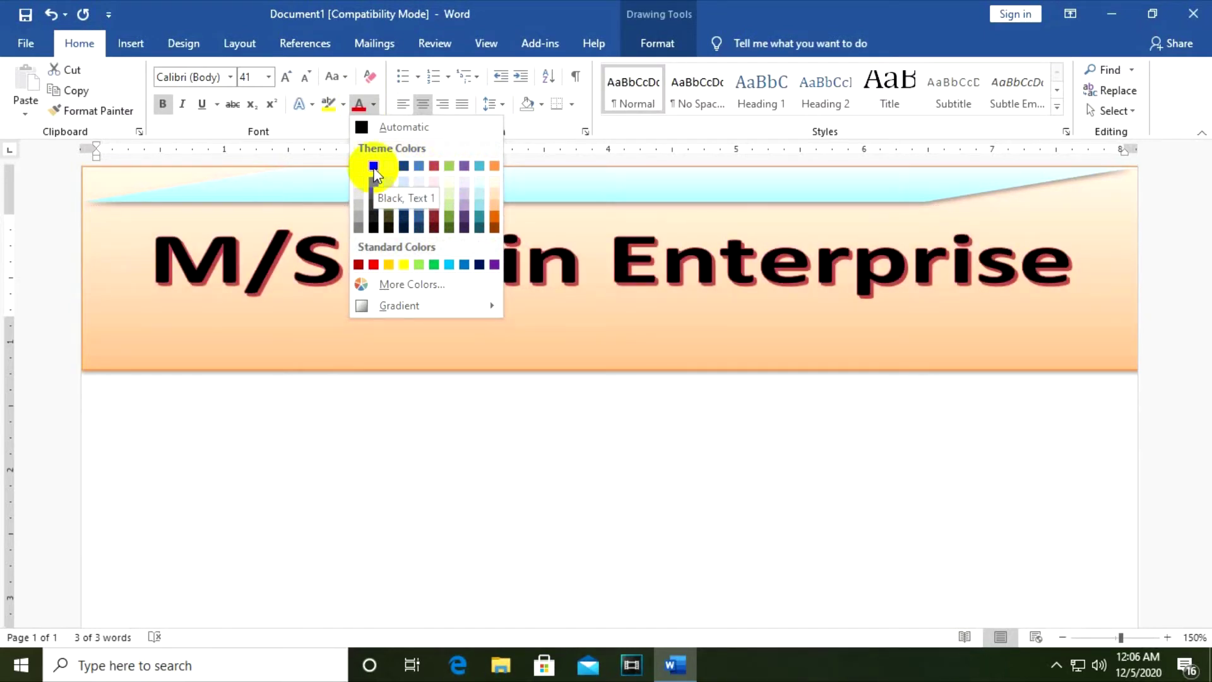
left_click(373, 166)
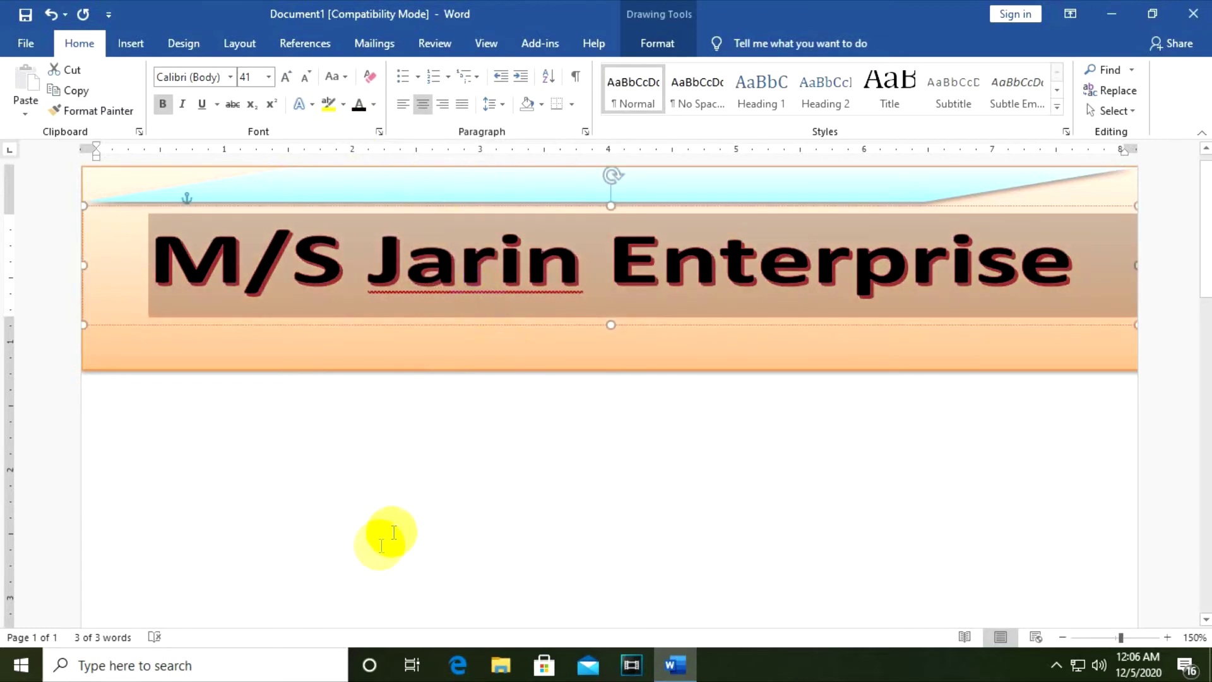
left_click(414, 508)
Move the title box up to the top of the banner over the cyan strip.
scroll(661, 518, "down", 4)
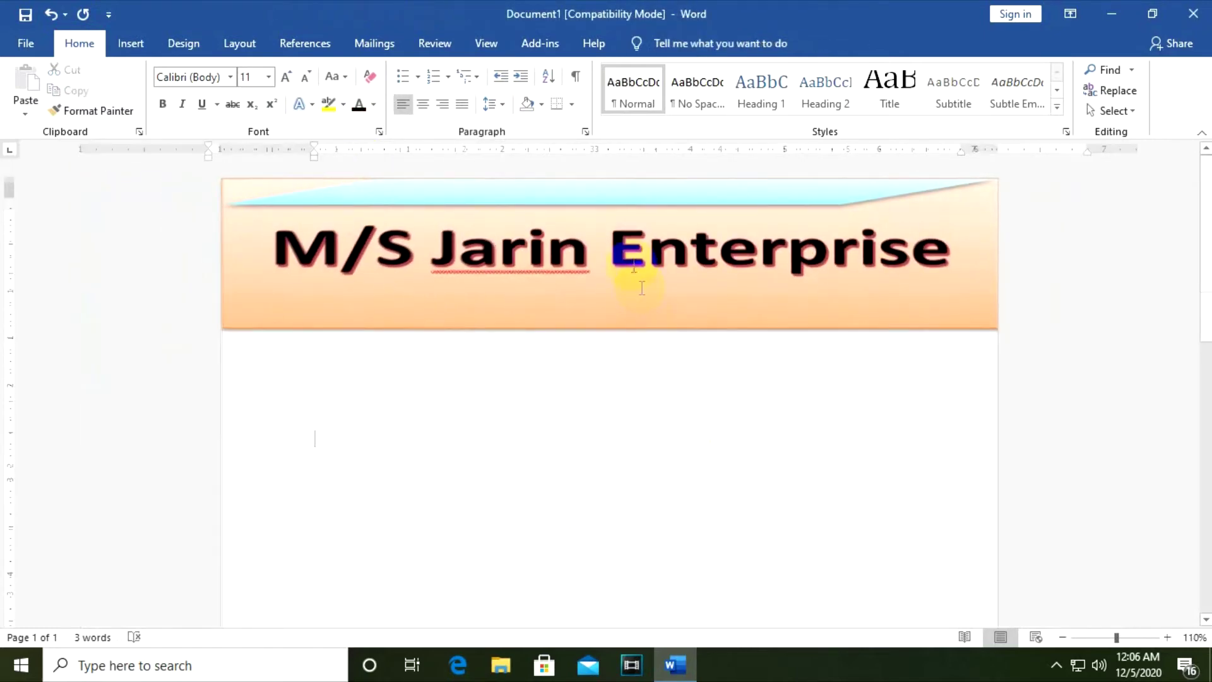
left_click(632, 243)
left_click_drag(608, 296, 608, 287)
key("ctrl+z")
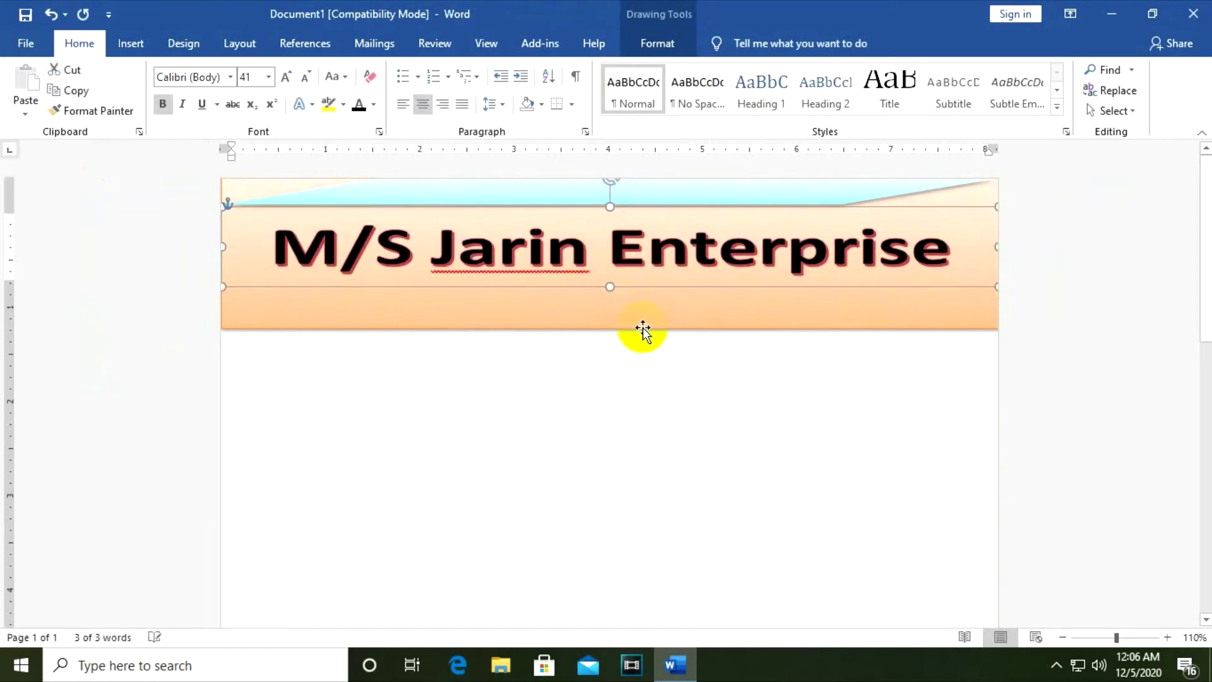
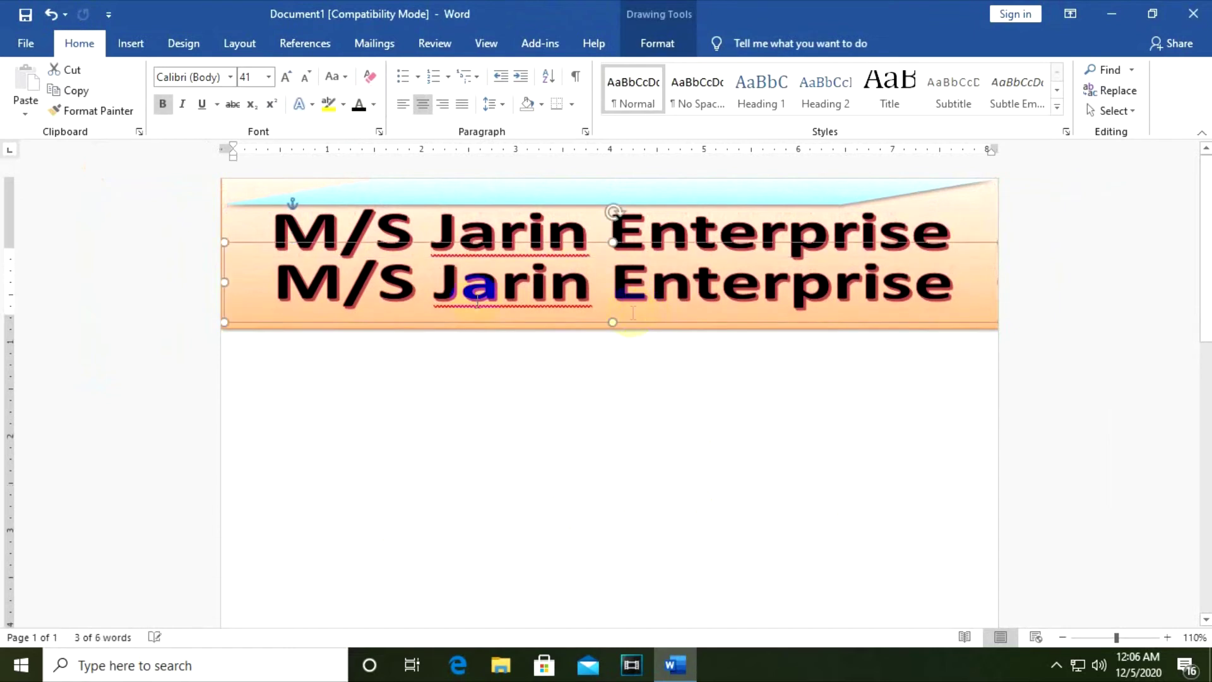
Resize the duplicate second line to 26 pt, retype it as '1st Class Contractor', and nudge it down.
left_click_drag(280, 277, 934, 282)
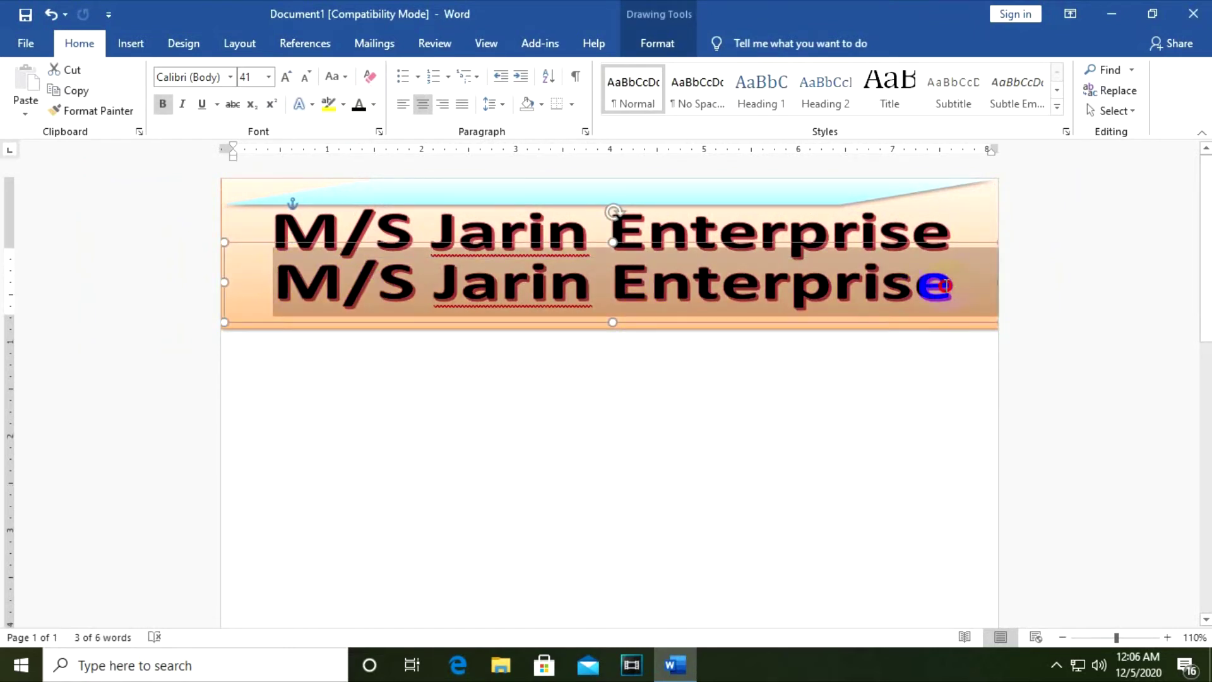
left_click(268, 77)
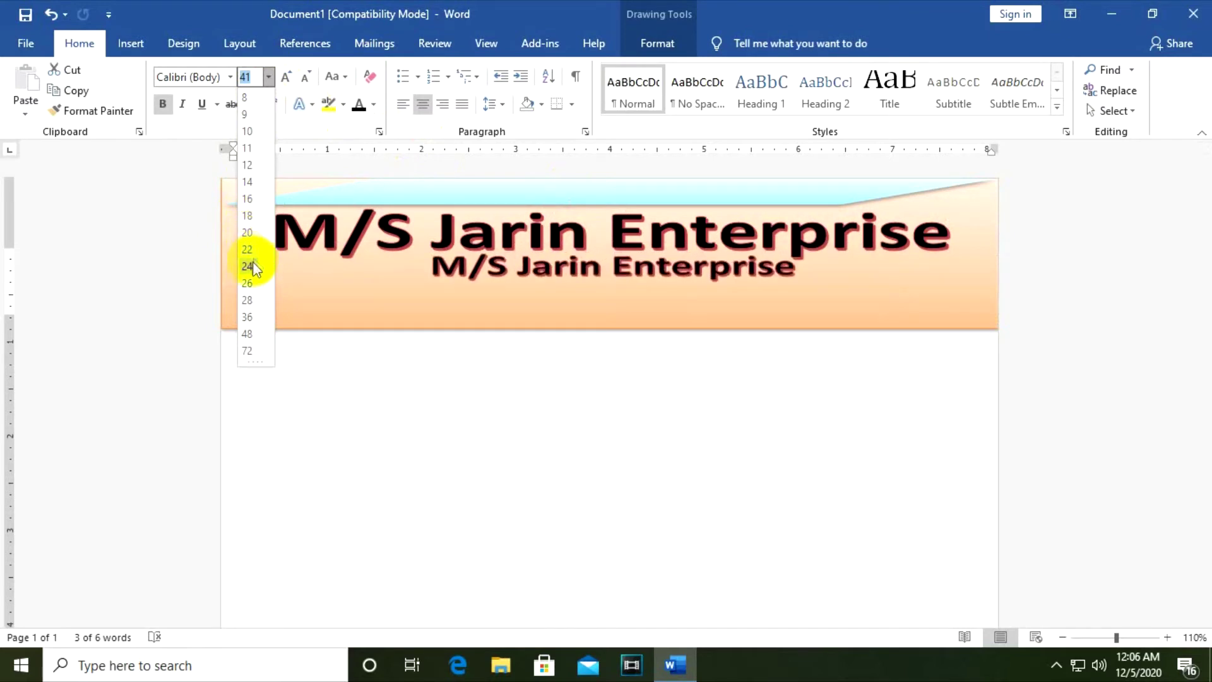
left_click(247, 283)
left_click_drag(400, 271, 431, 282)
type("1")
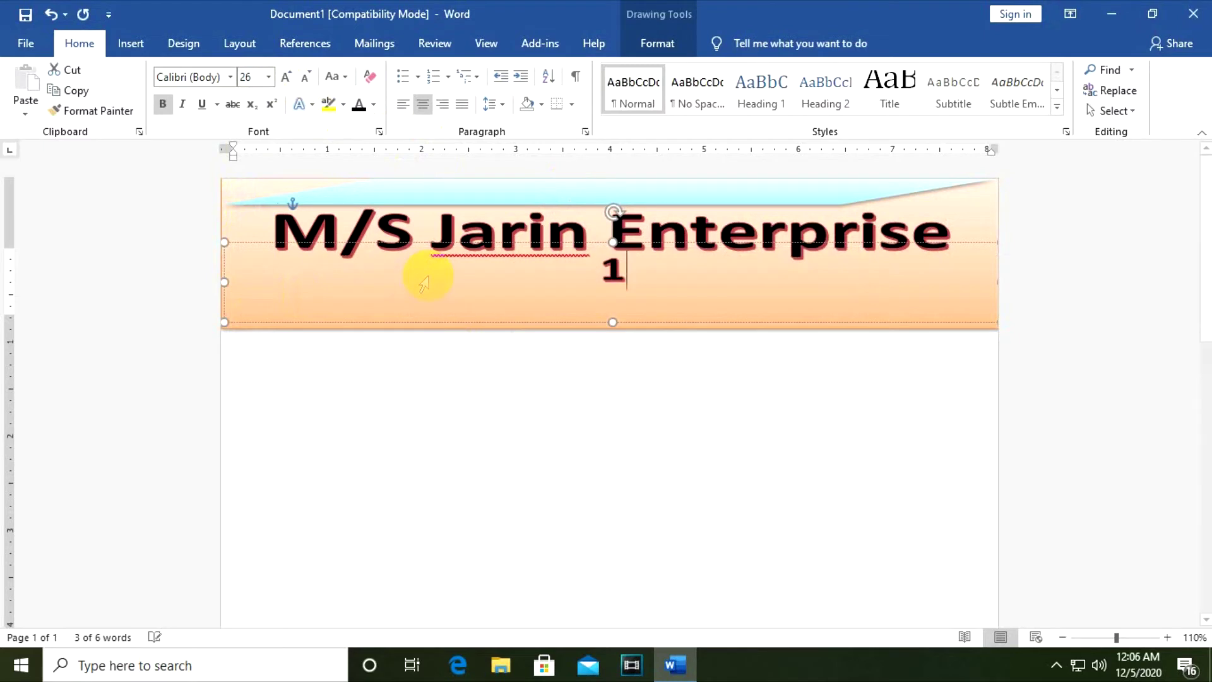
type("st Cla")
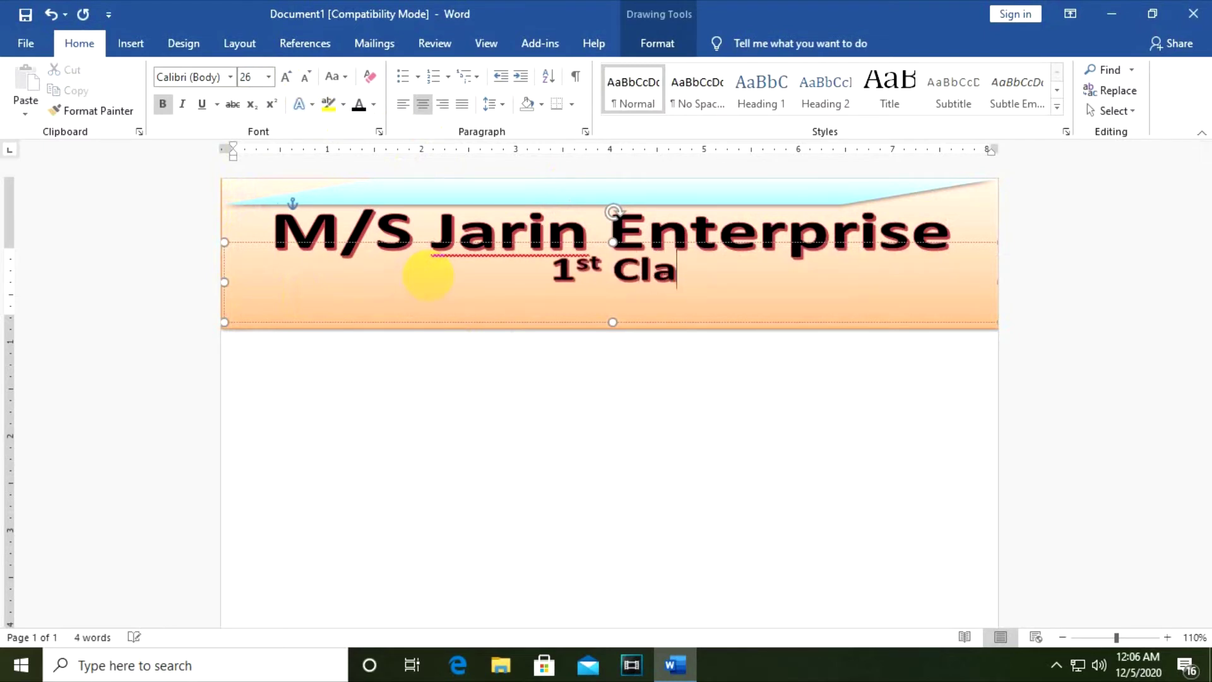
type("ss Contractor")
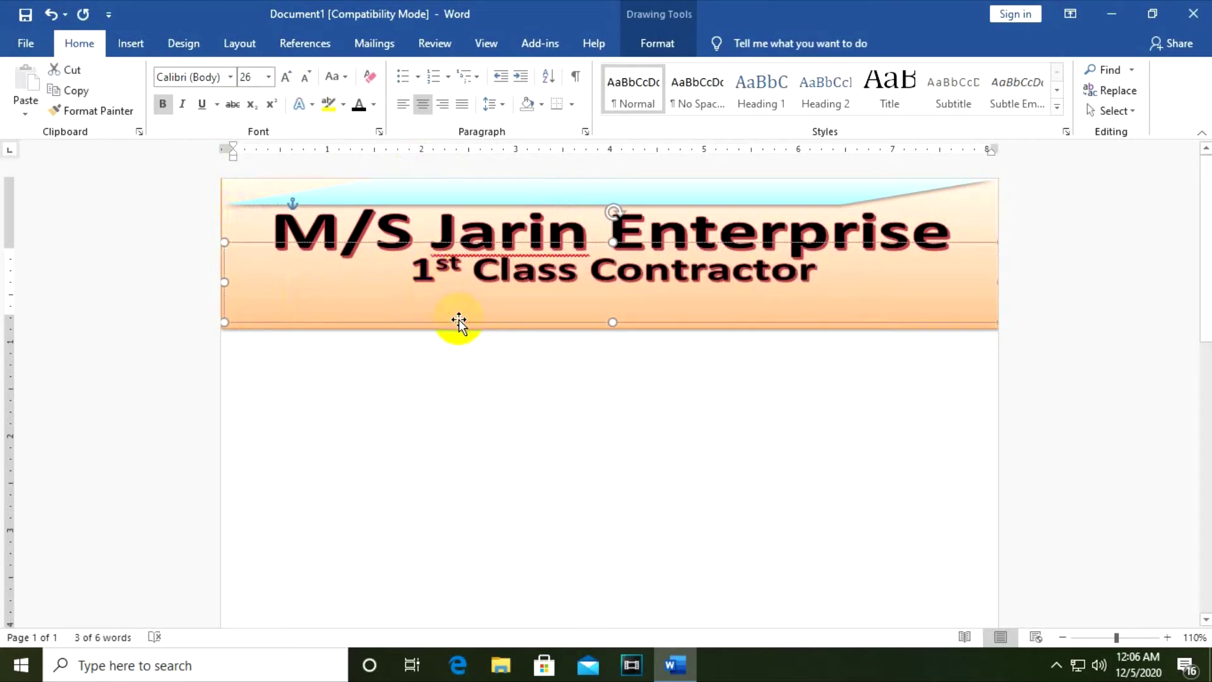
key("Down")
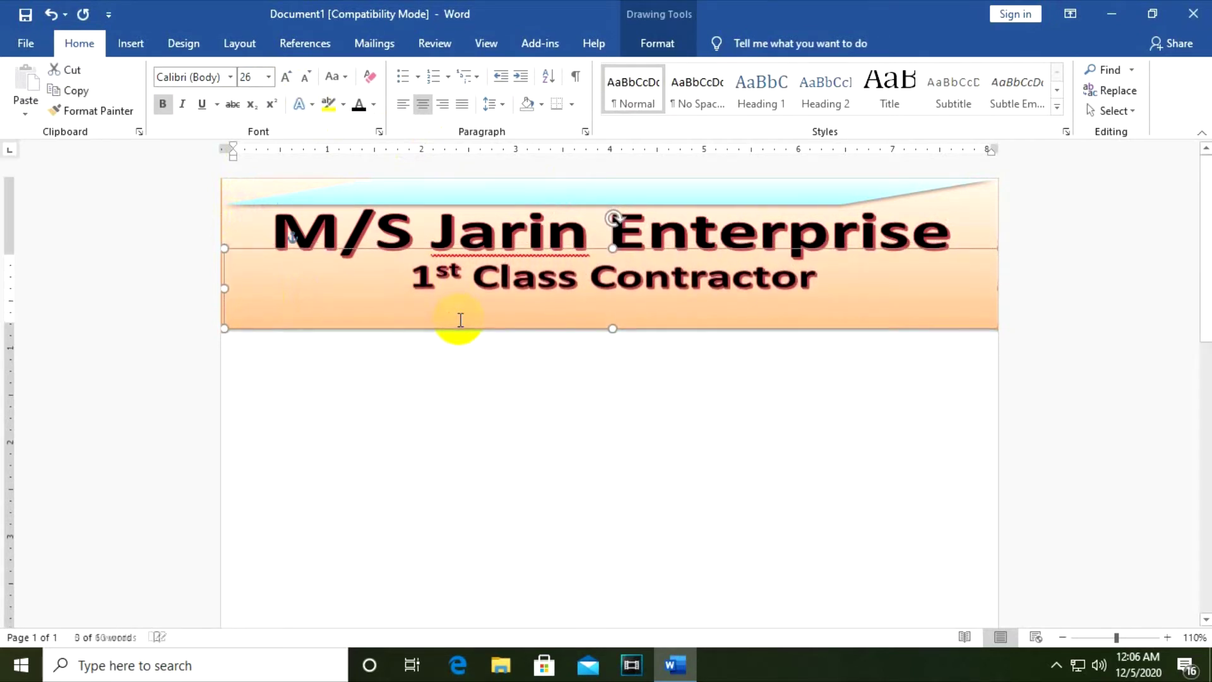
left_click(567, 428)
Copy the subtitle box lower in the banner and retype it as 'Thana Road, Charfashon, Bhola.'.
left_click(561, 291)
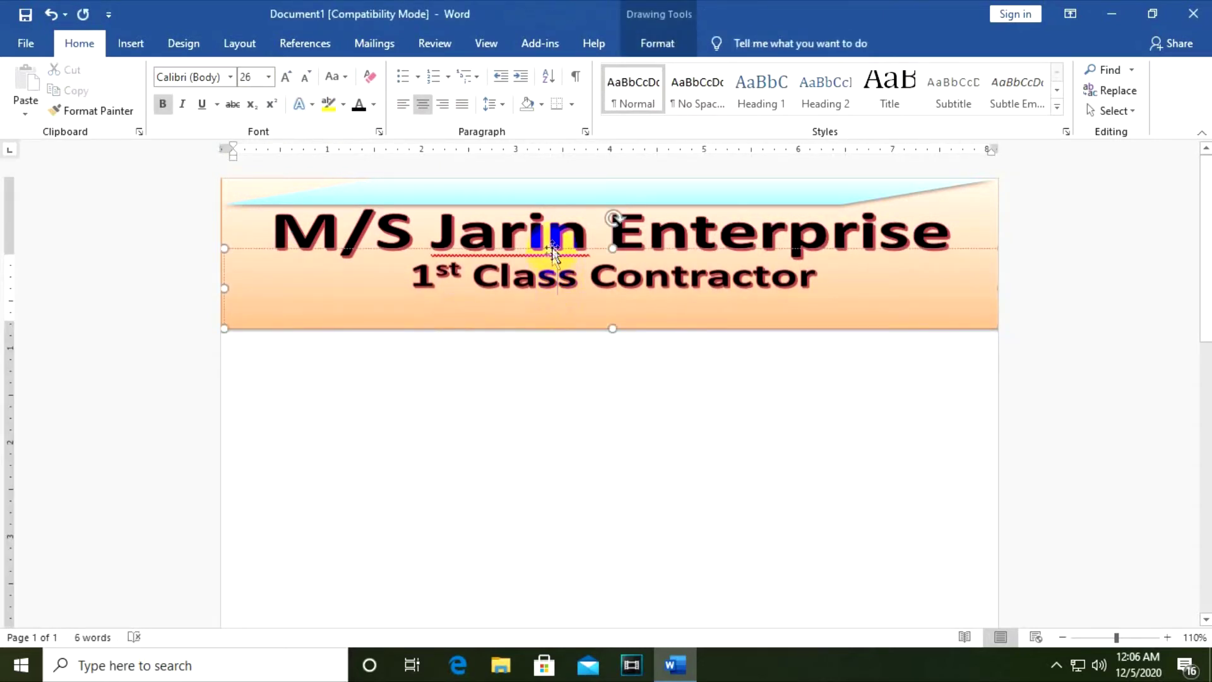
left_click_drag(551, 248, 549, 280)
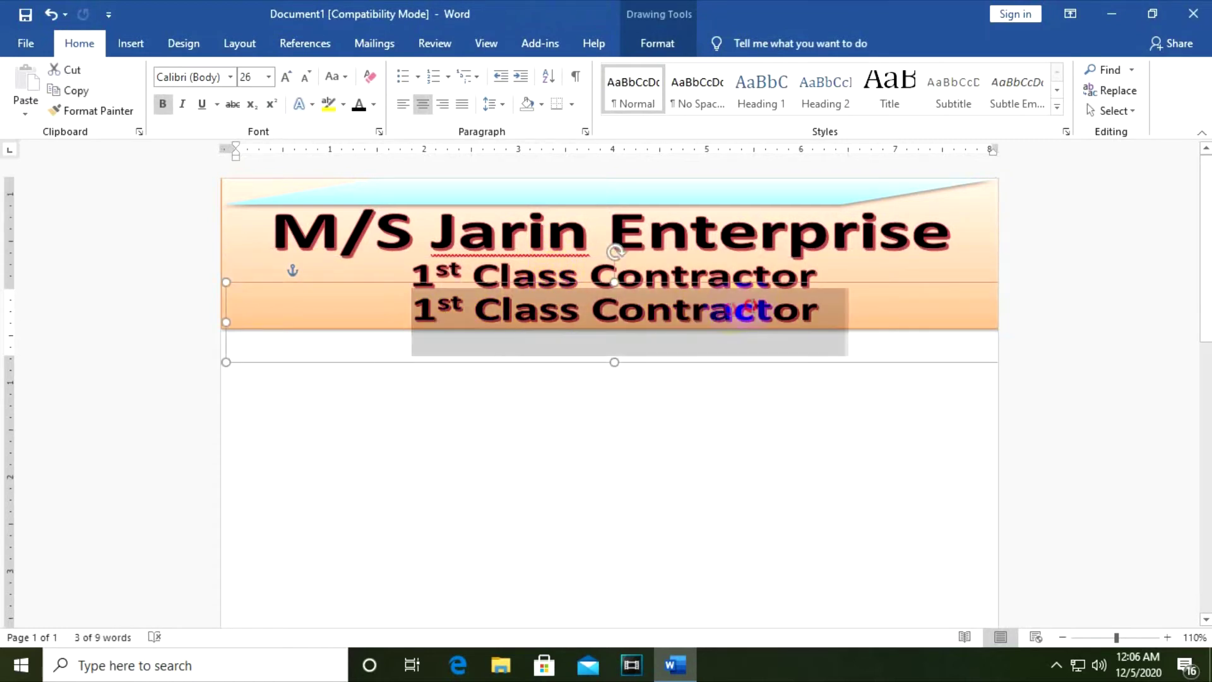
left_click_drag(415, 311, 753, 311)
type("Thana Roa")
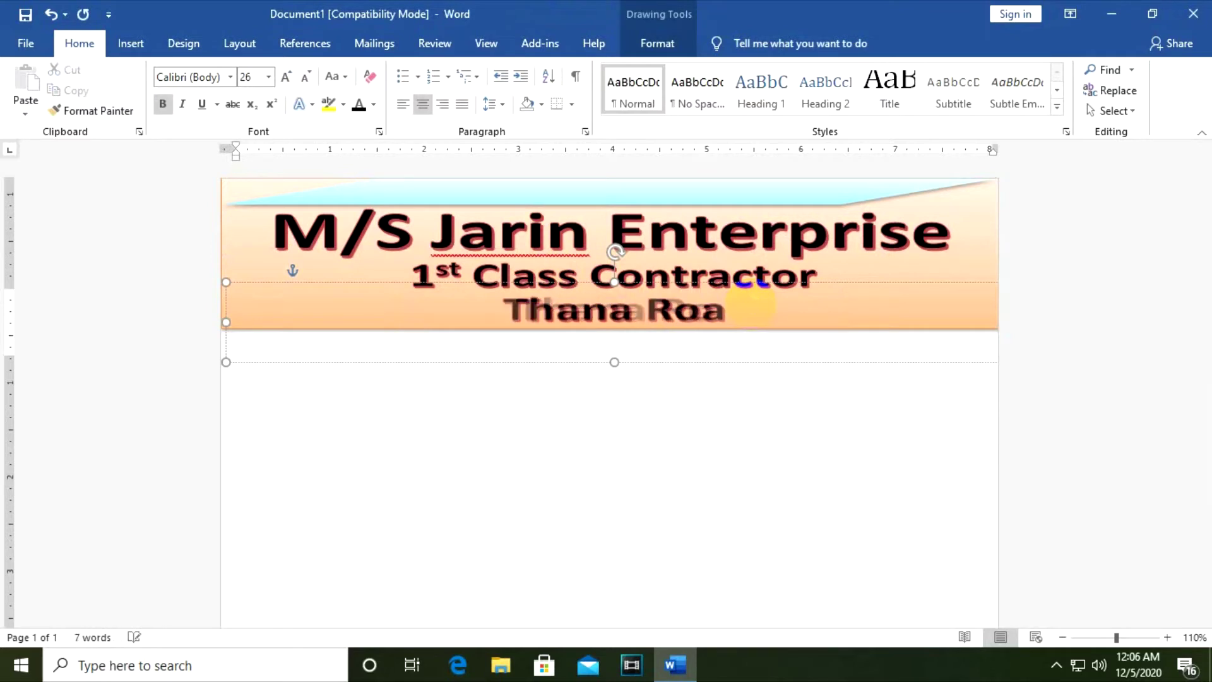
type("d, Charfashon, Bhola")
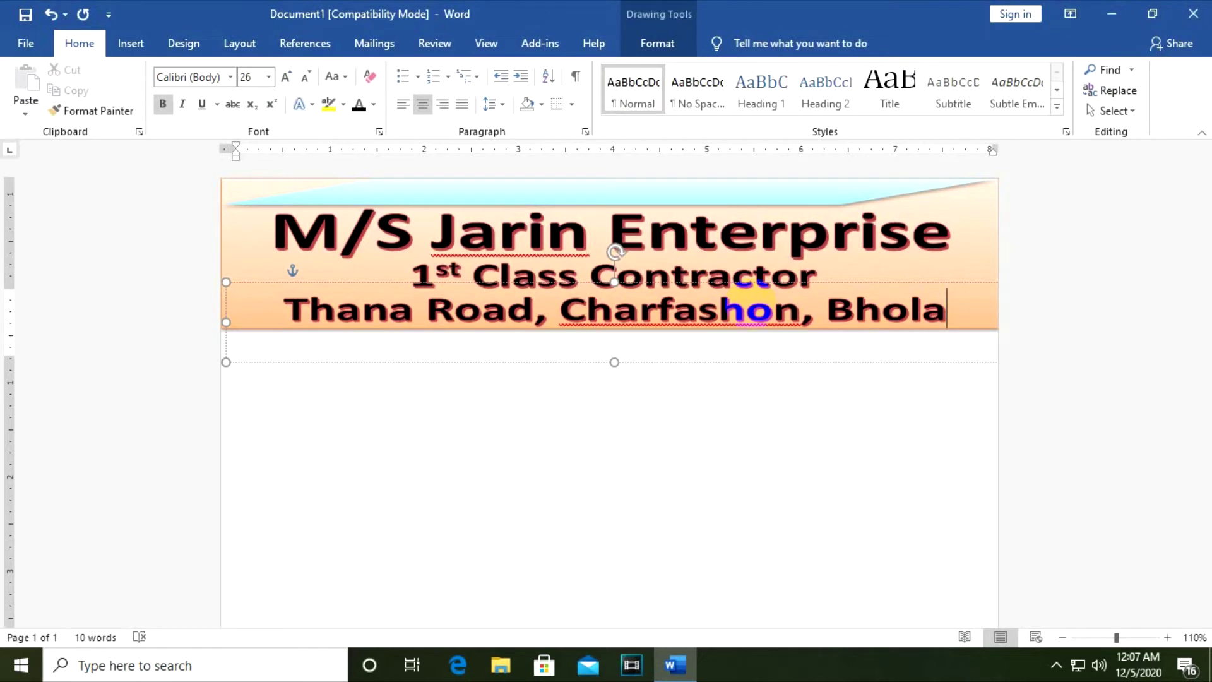
type(".")
left_click(741, 419)
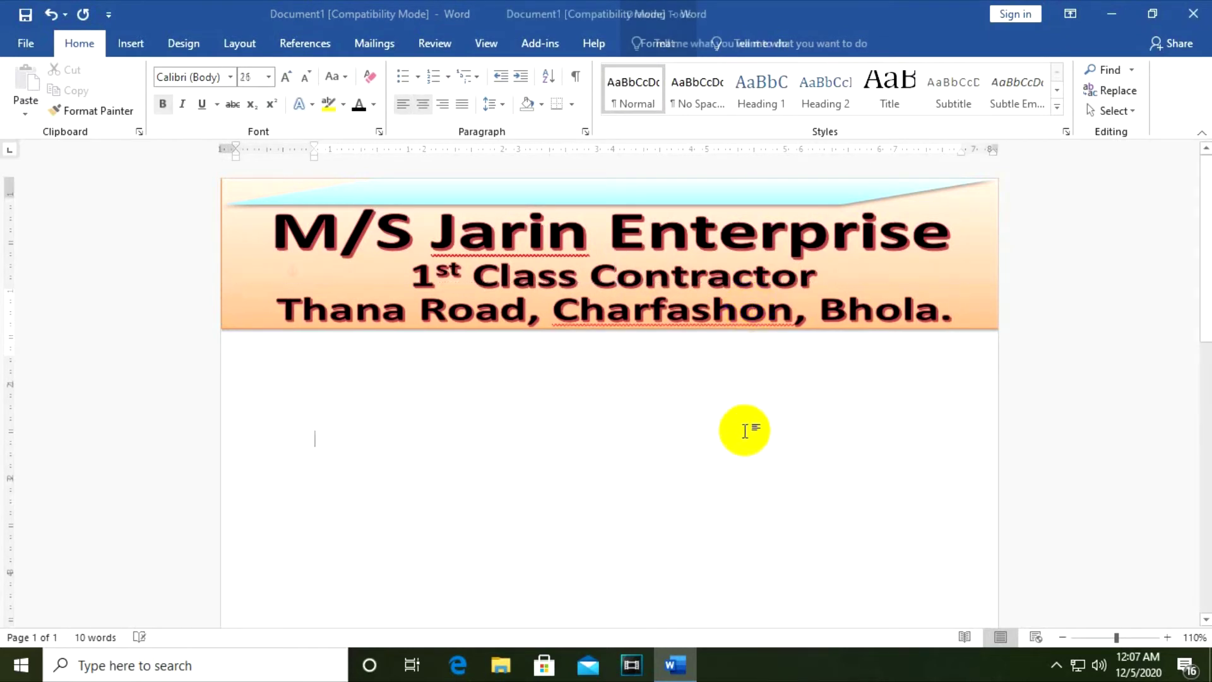
left_click(785, 278)
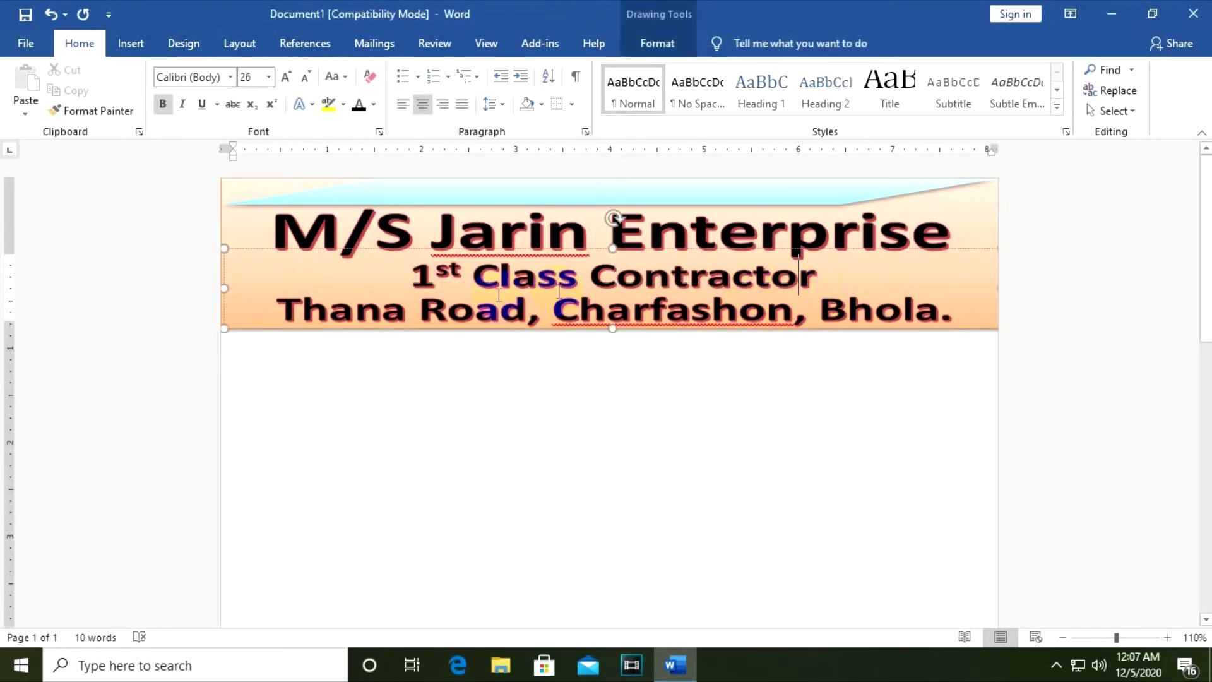
Make the '1st Class Contractor' subtitle white.
left_click_drag(415, 275, 820, 278)
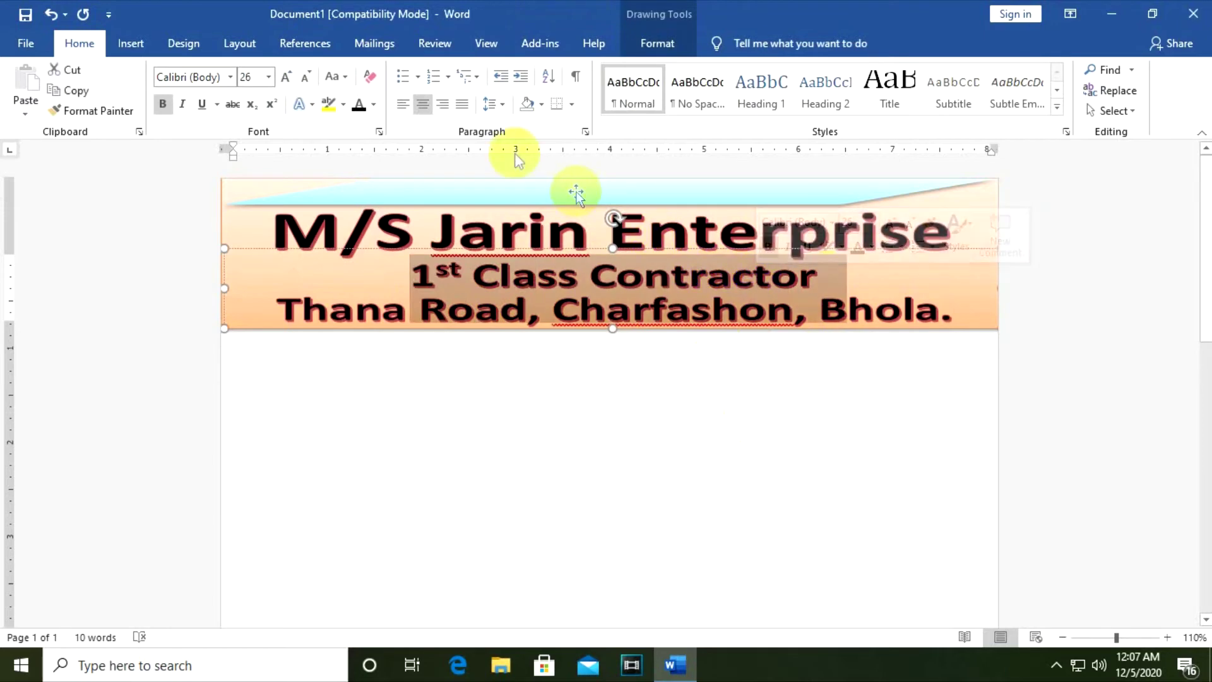
left_click(375, 106)
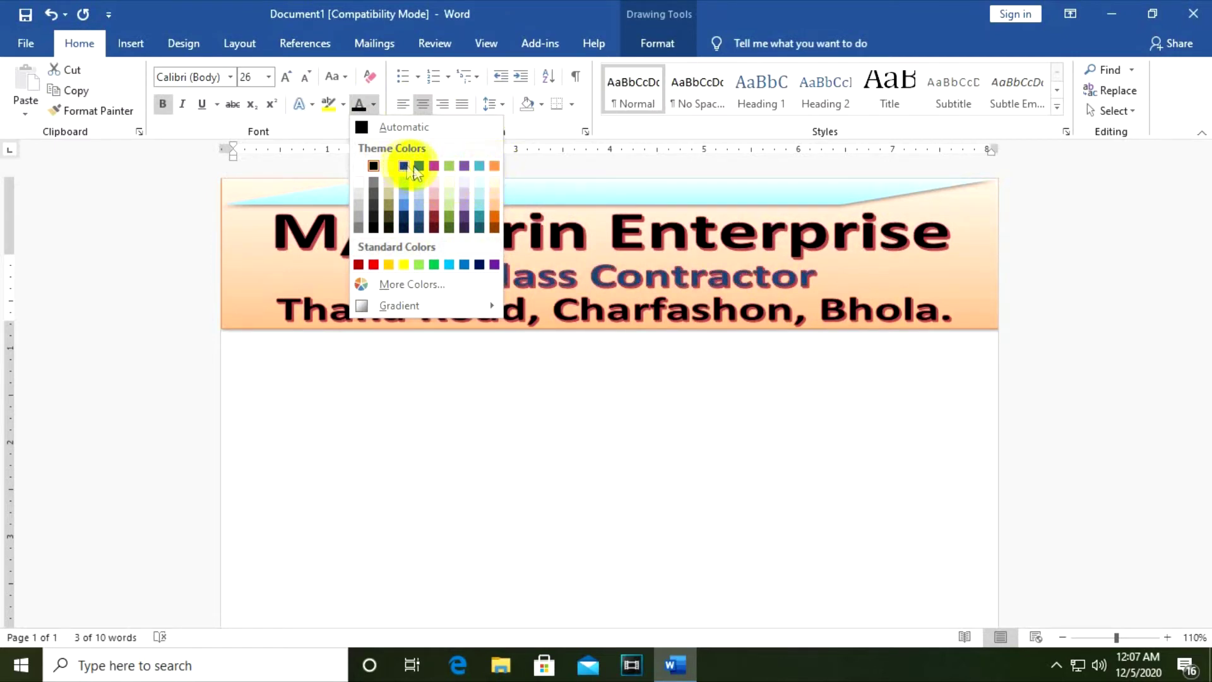
left_click(450, 183)
left_click(577, 447)
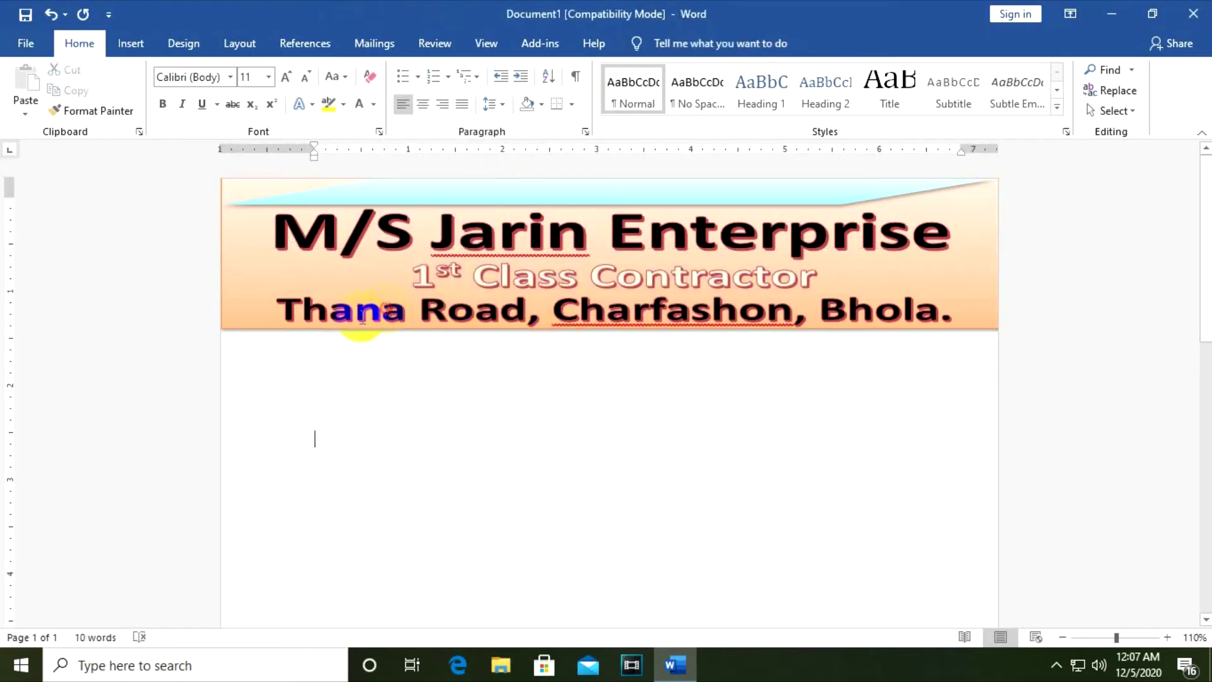
Shrink the address line's font size and nudge its box slightly down.
left_click(383, 310)
left_click_drag(272, 310, 989, 319)
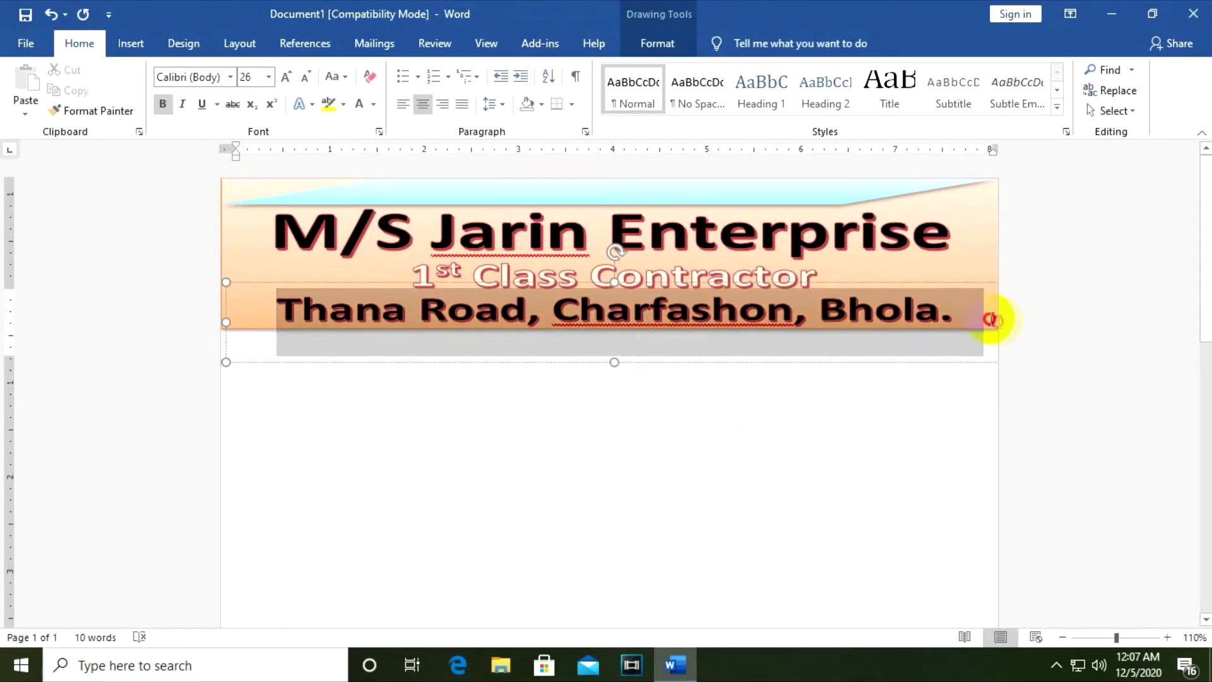
key("ctrl+shift+comma")
key("ctrl+shift+comma")
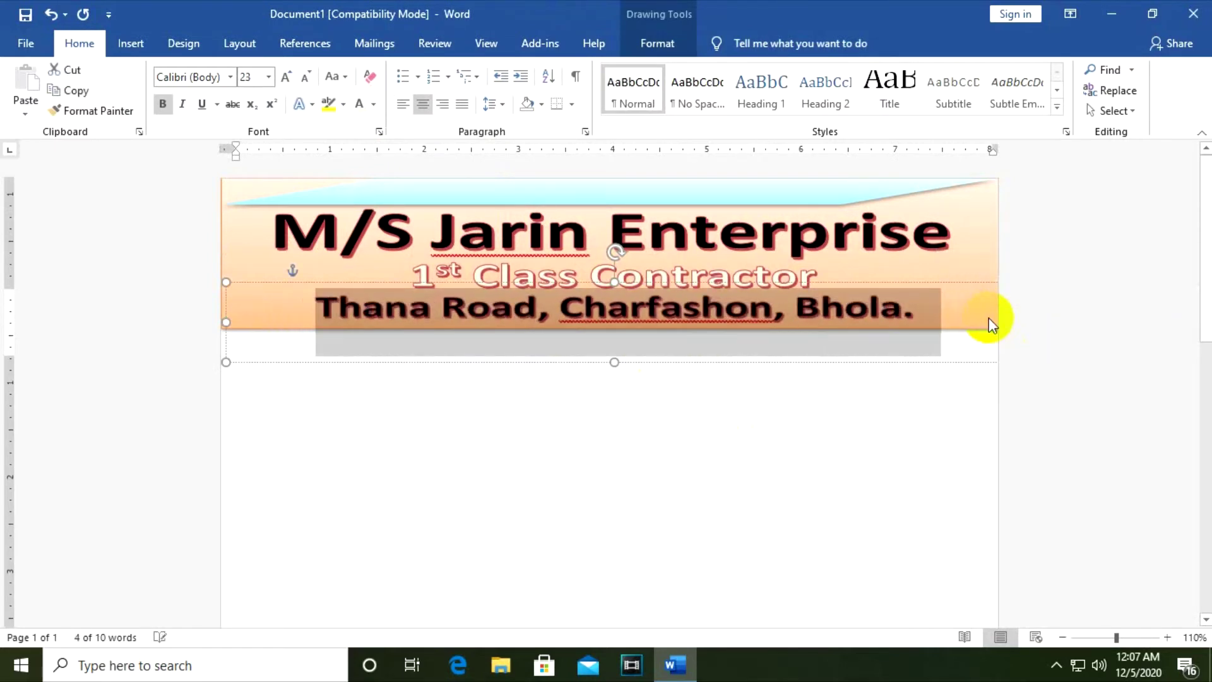
key("ctrl+shift+comma")
key("ctrl+bracketleft")
key("ctrl+bracketleft")
key("ctrl+bracketleft")
key("ctrl+bracketleft")
key("ctrl+bracketleft")
key("ctrl+bracketleft")
left_click(879, 431)
left_click(644, 302)
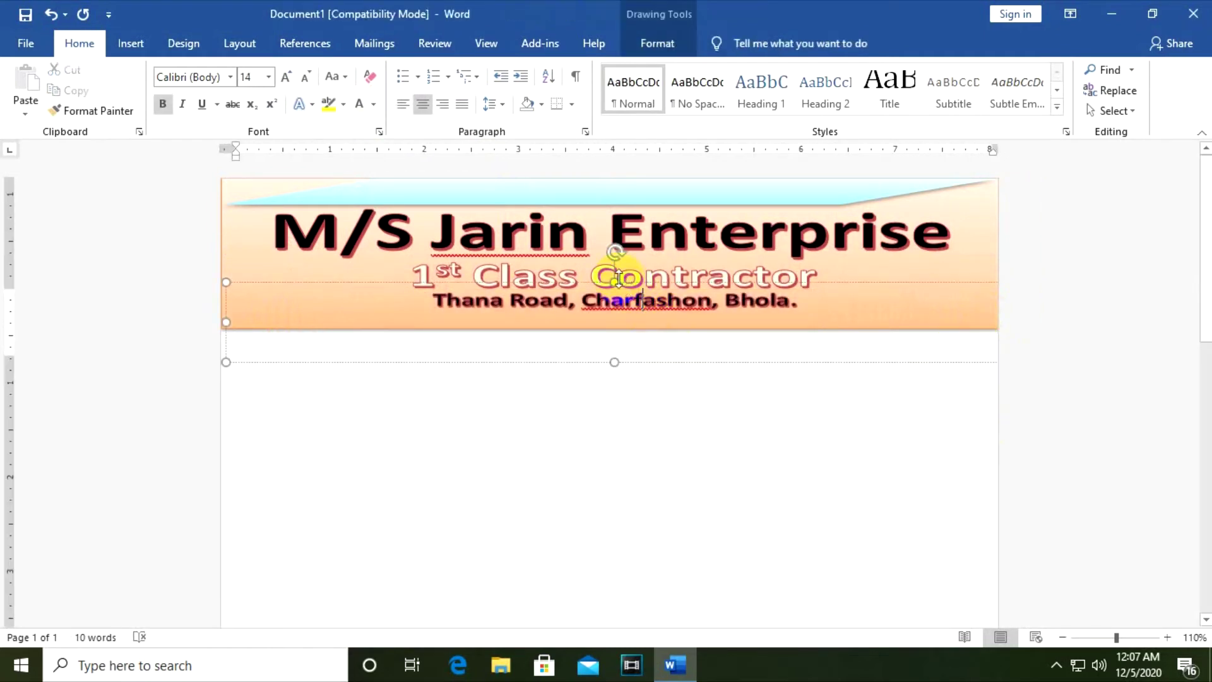
left_click(639, 282)
key("ctrl+Down")
key("ctrl+Down")
key("ctrl+Down")
key("ctrl+Down")
key("ctrl+Down")
key("ctrl+Down")
key("ctrl+Down")
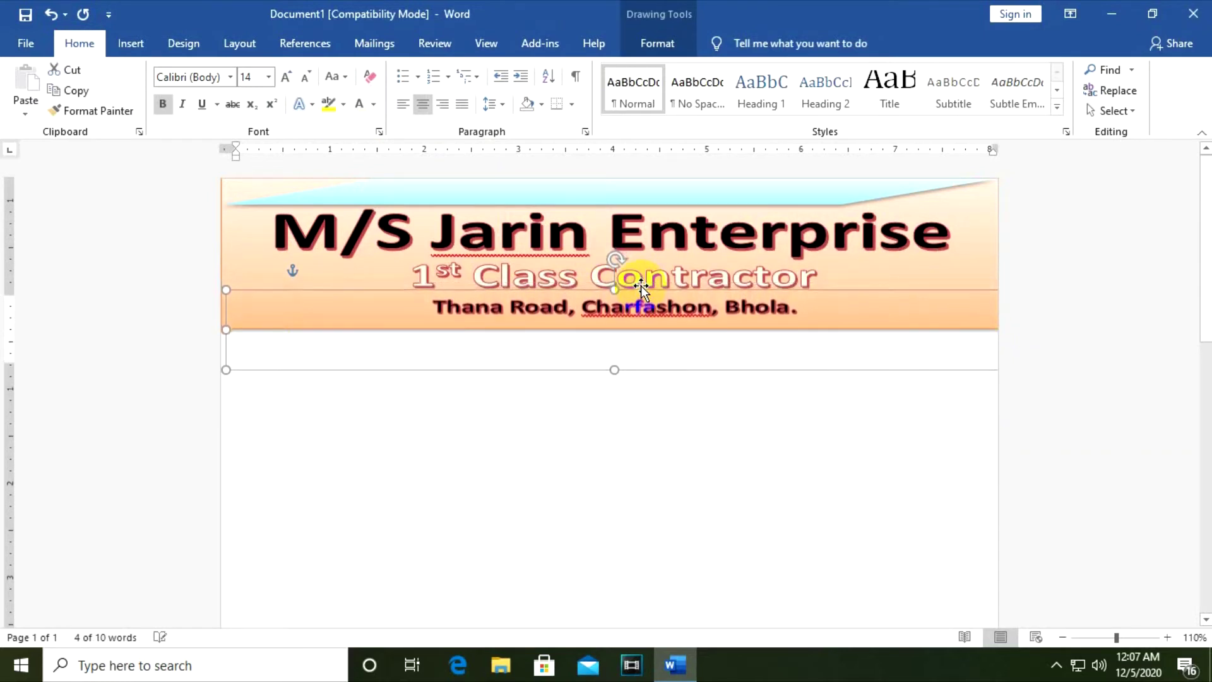
left_click(633, 447)
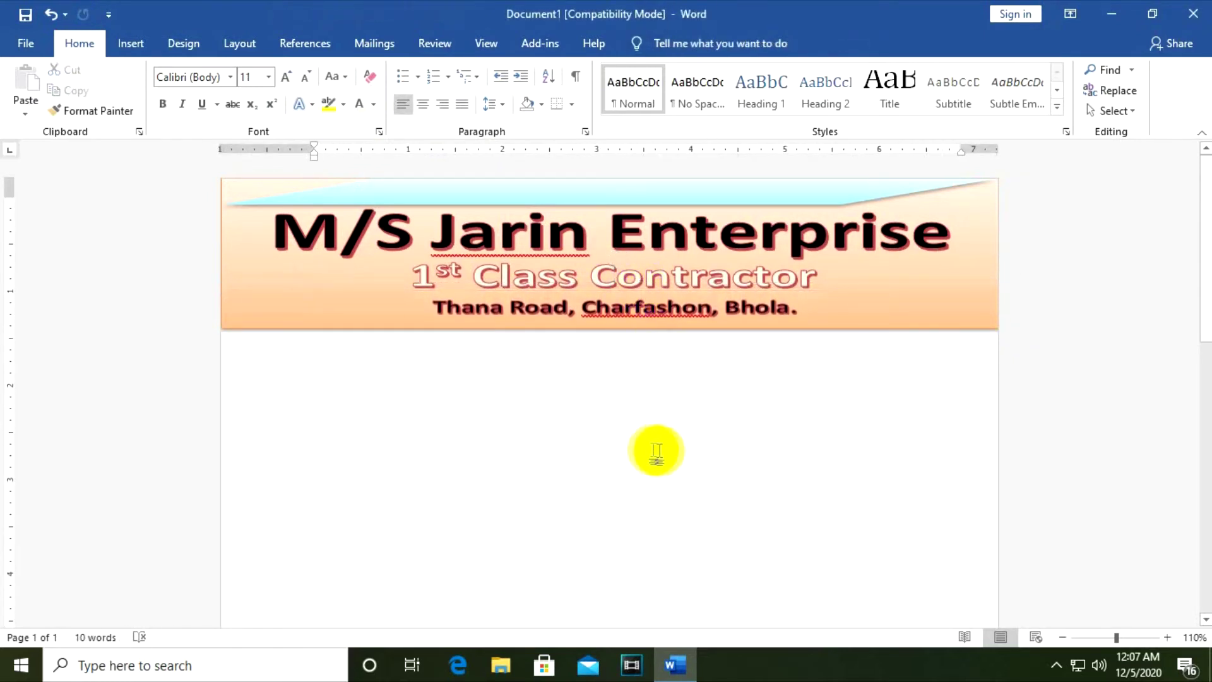
Enlarge the address text one step so it nearly spans the subtitle's width.
left_click(641, 310)
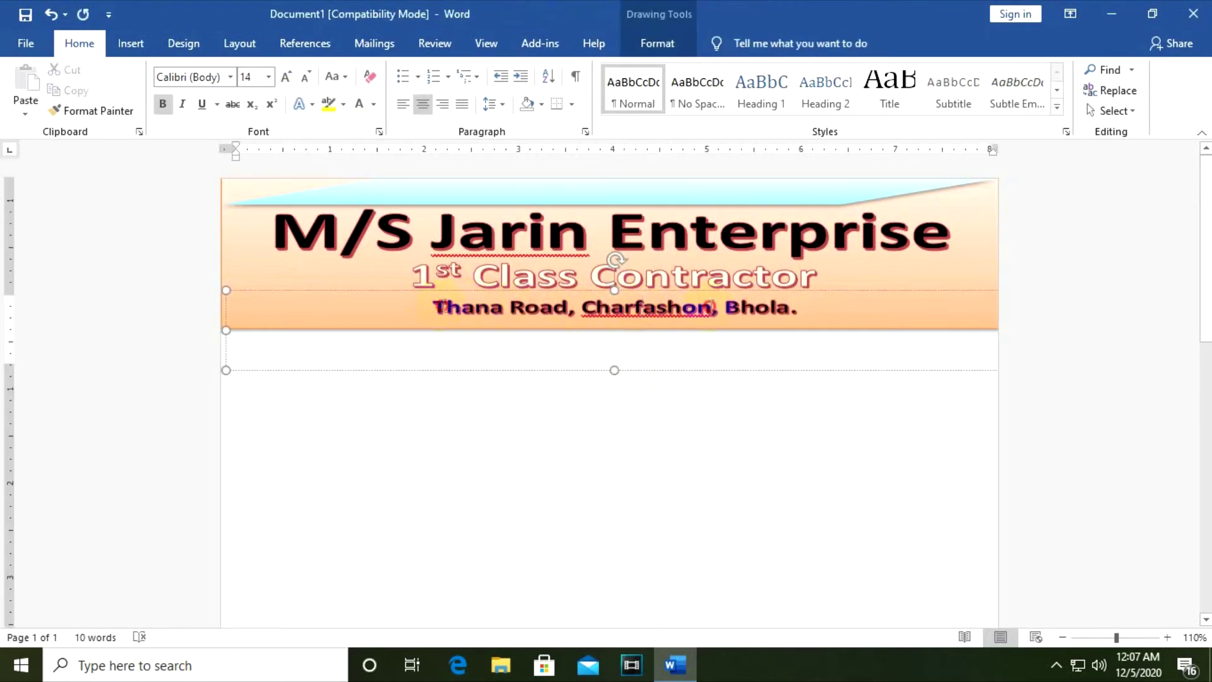
left_click_drag(434, 307, 854, 307)
key("ctrl+shift+period")
key("ctrl+shift+period")
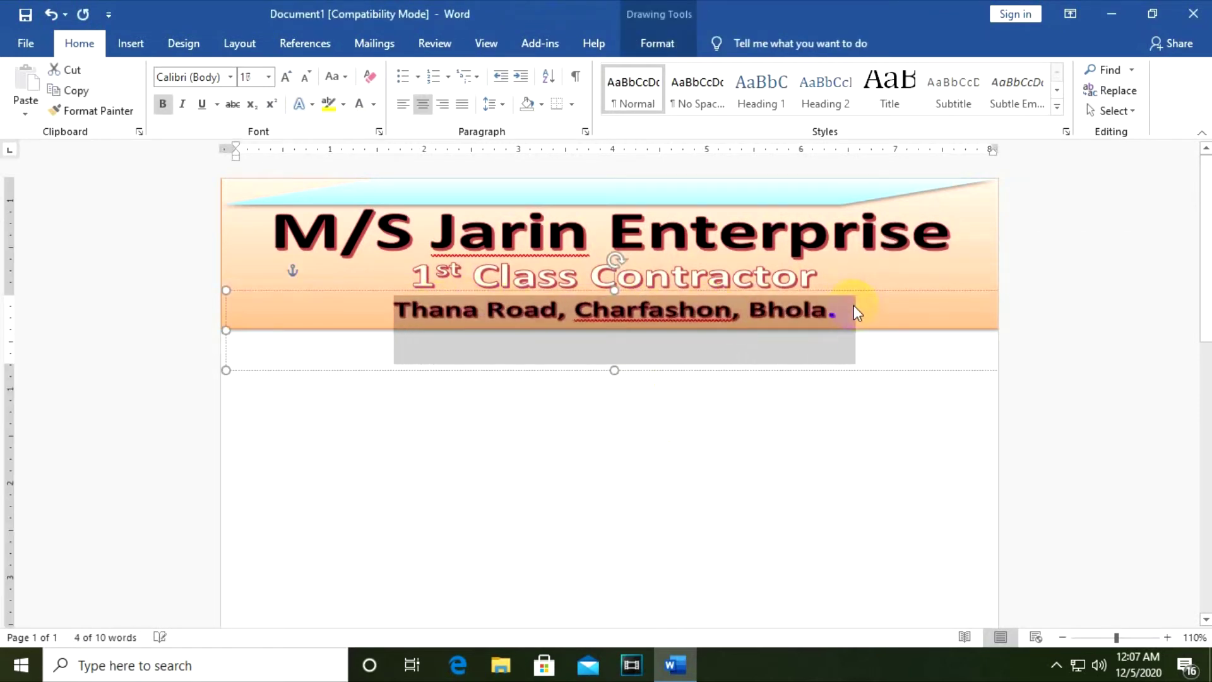
left_click(820, 489)
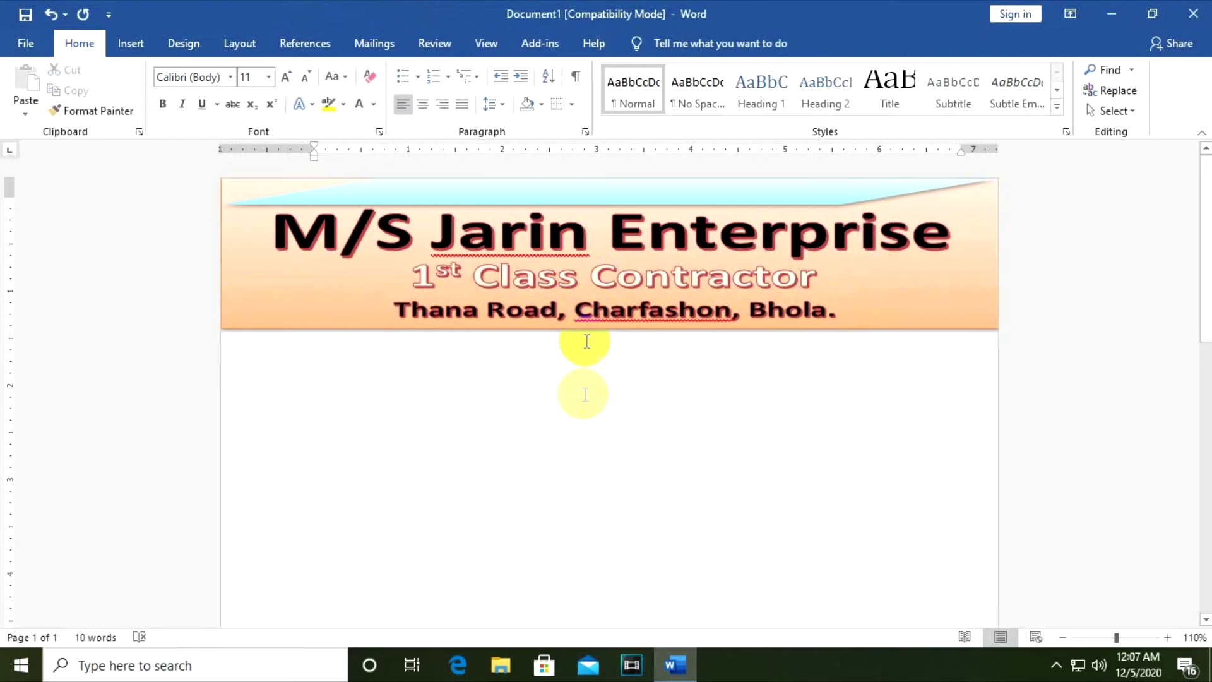
left_click(610, 309)
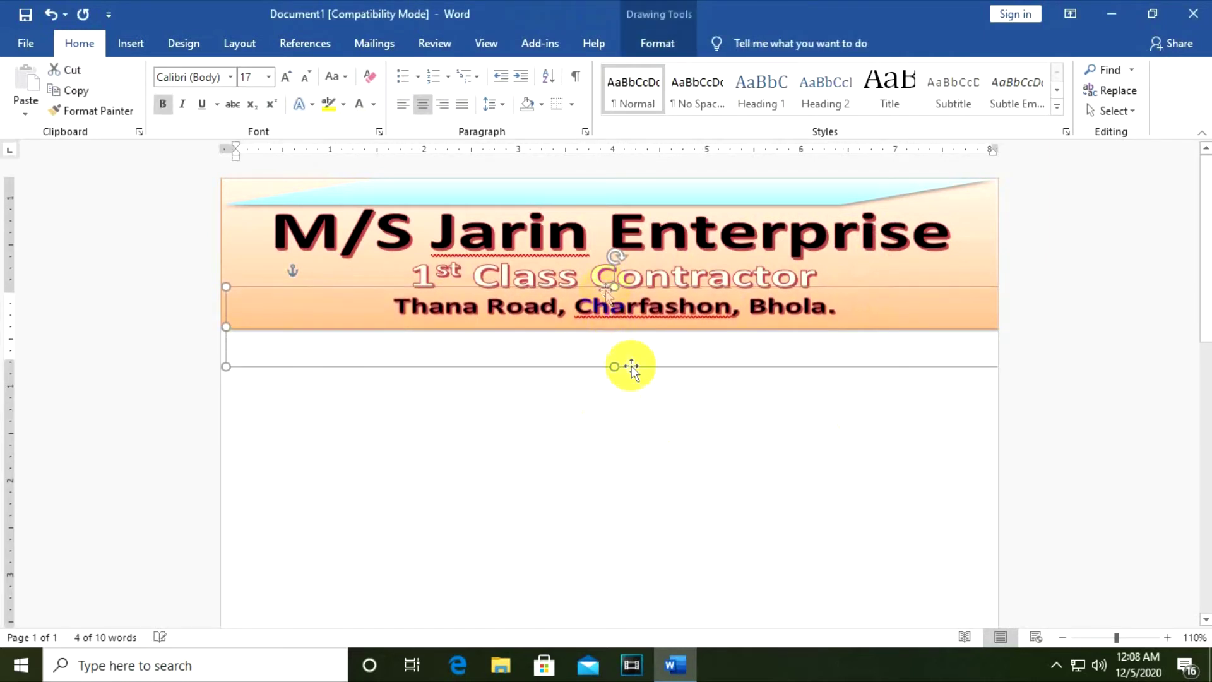
left_click(618, 442)
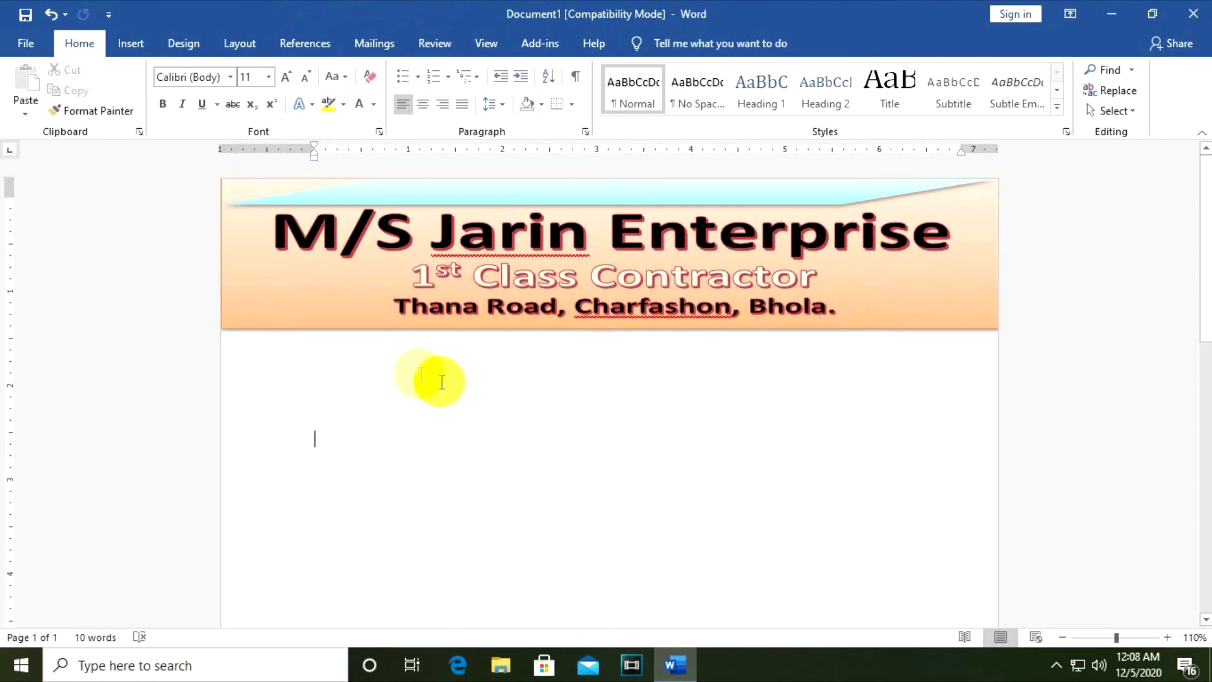
Zoom out and back in, settling at 130% to view the three-line banner.
scroll(442, 385, "down", 2)
scroll(507, 409, "down", 5)
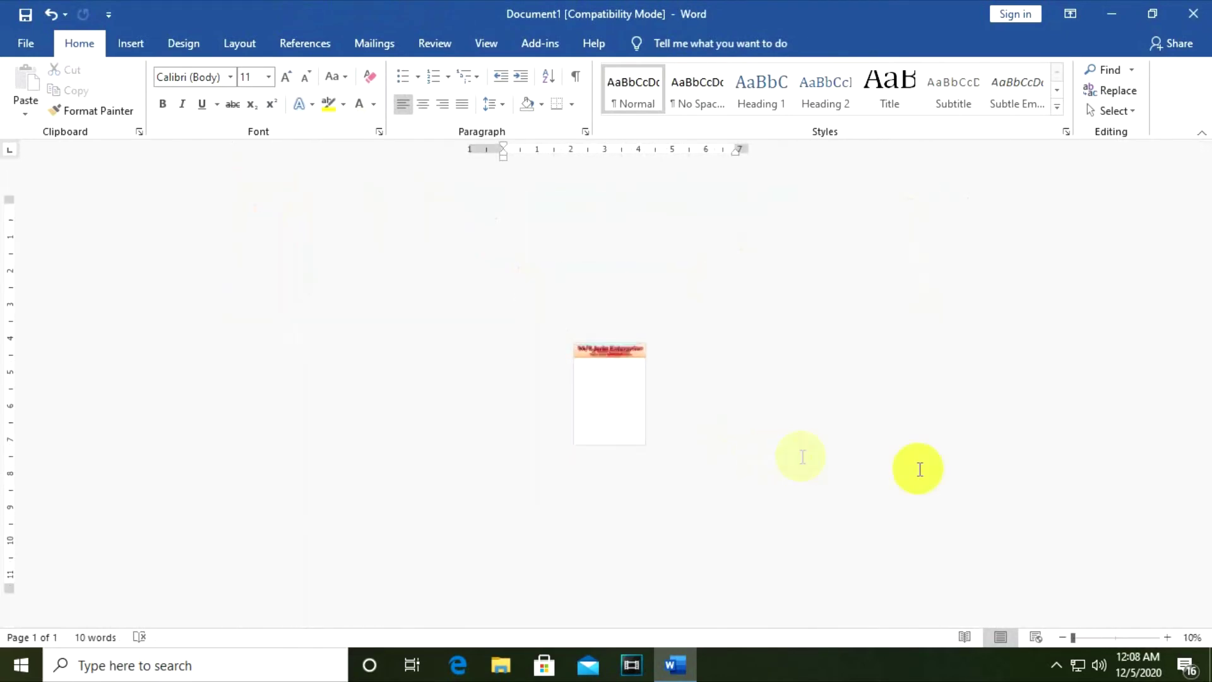
scroll(1010, 469, "up", 3)
scroll(1002, 462, "up", 1)
scroll(1144, 476, "up", 2)
scroll(741, 425, "up", 3)
scroll(776, 433, "up", 2)
scroll(845, 467, "up", 3)
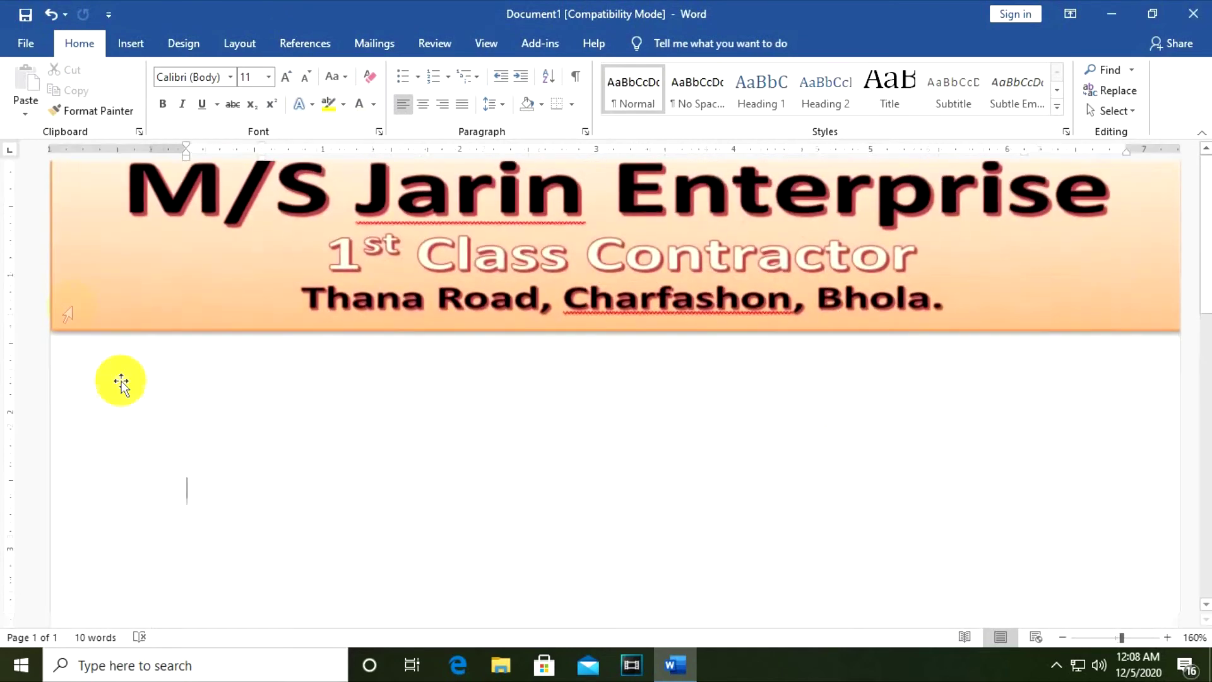
scroll(198, 379, "down", 3)
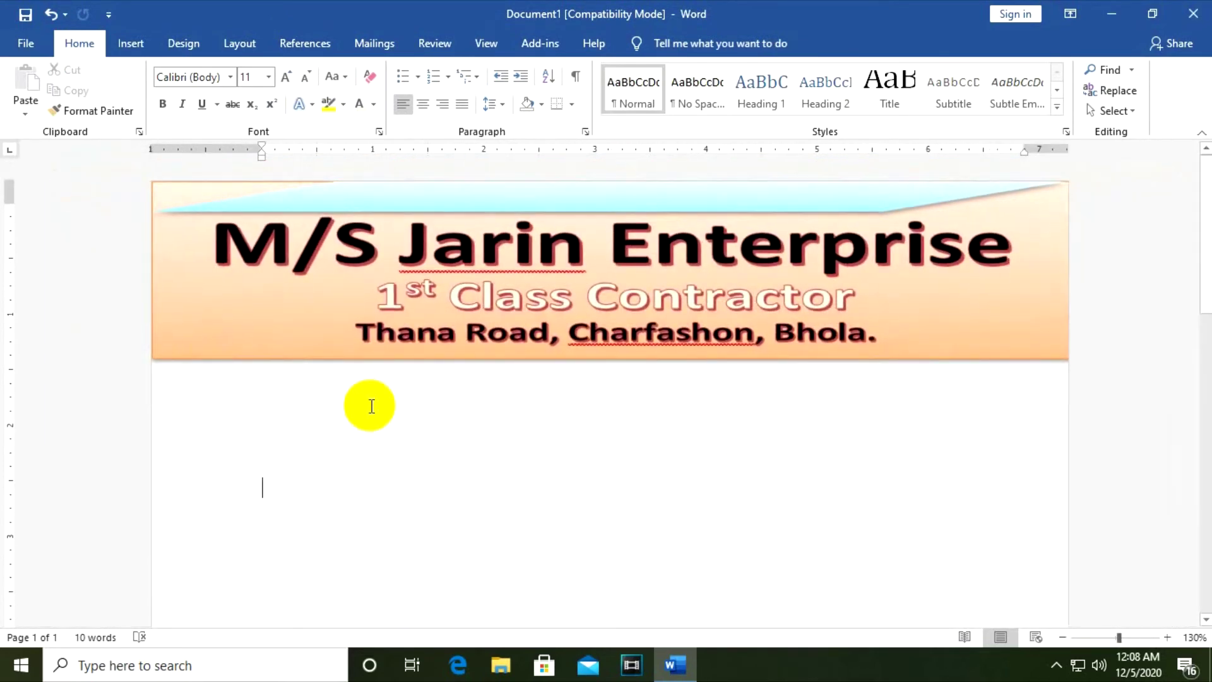
left_click(248, 398)
Type the 'Ref :' and 'Date :……' line, tab Date to the right, and left-align it.
left_click(287, 429)
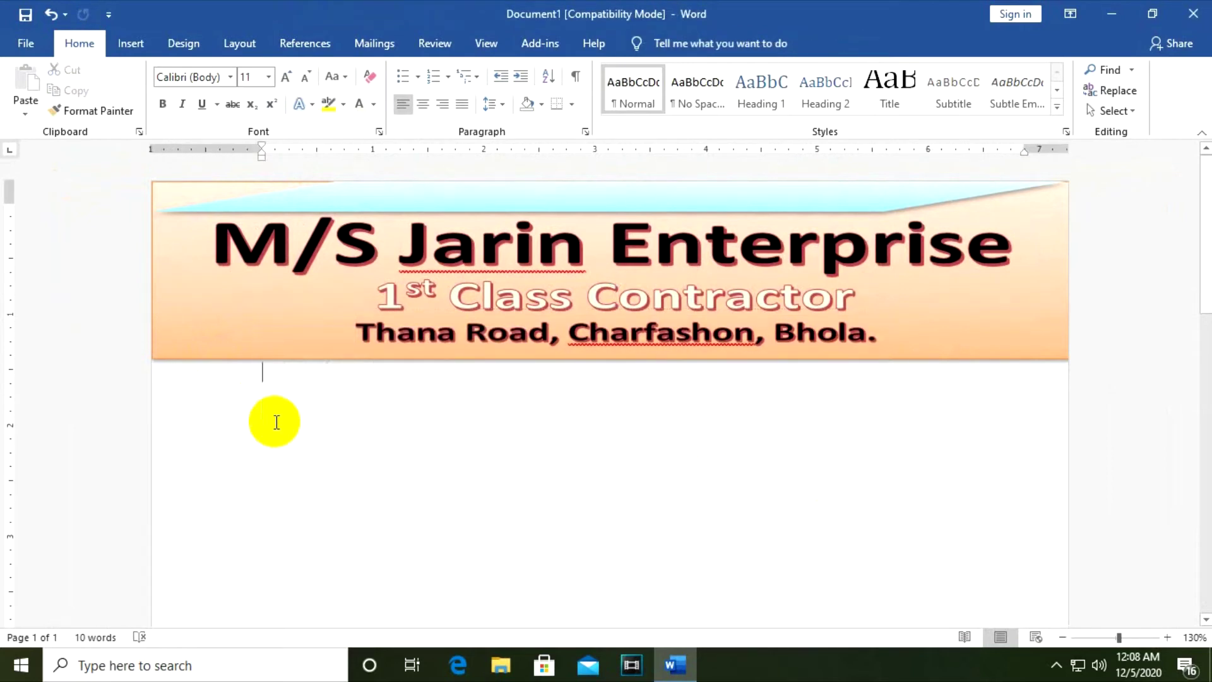
type("D")
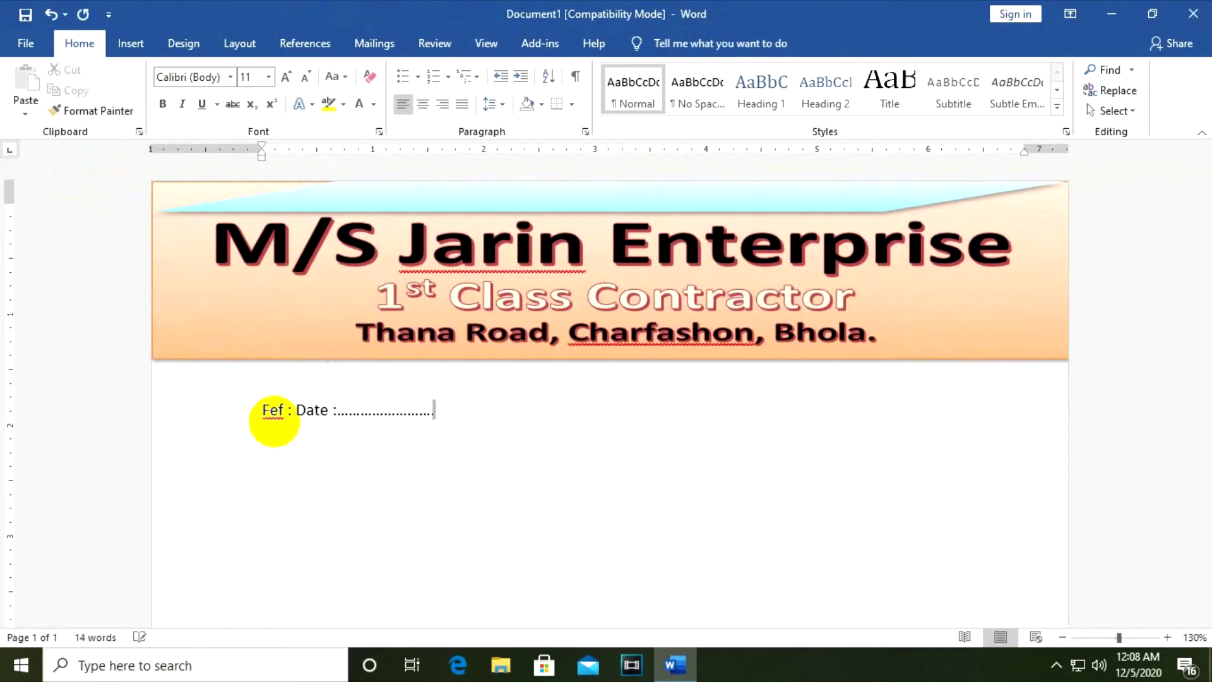
key("ctrl+e")
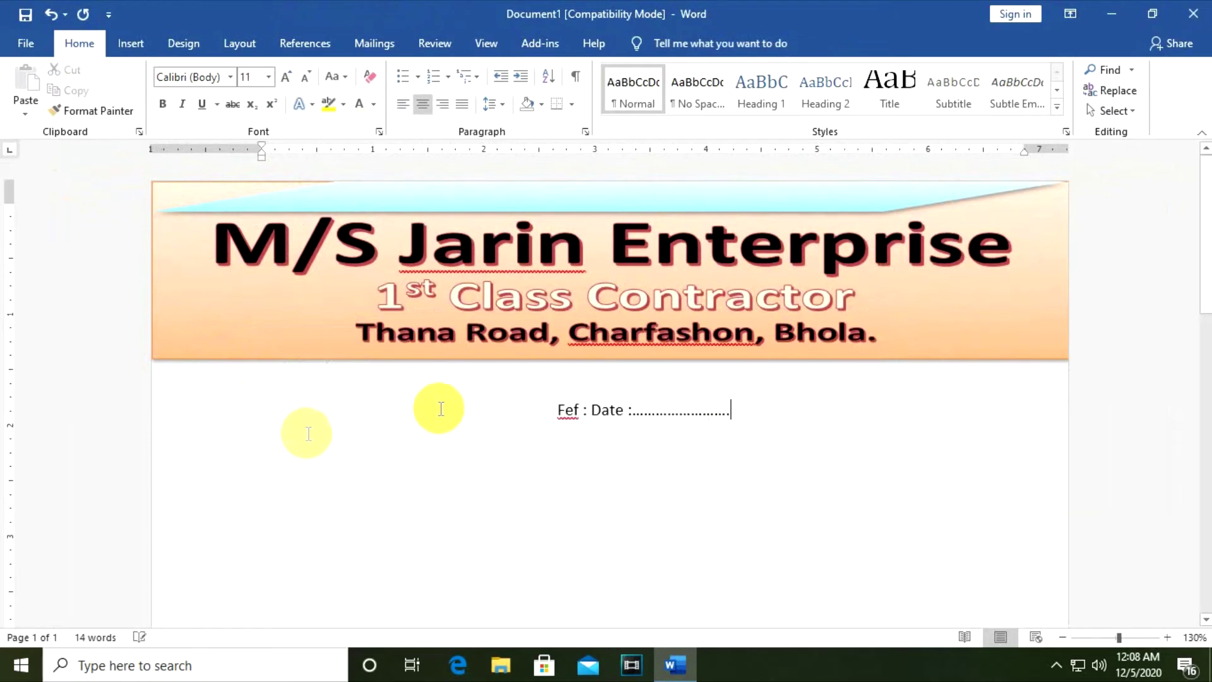
left_click(590, 411)
key("Tab")
key("Tab")
key("Tab")
key("Tab")
key("Tab")
key("Tab")
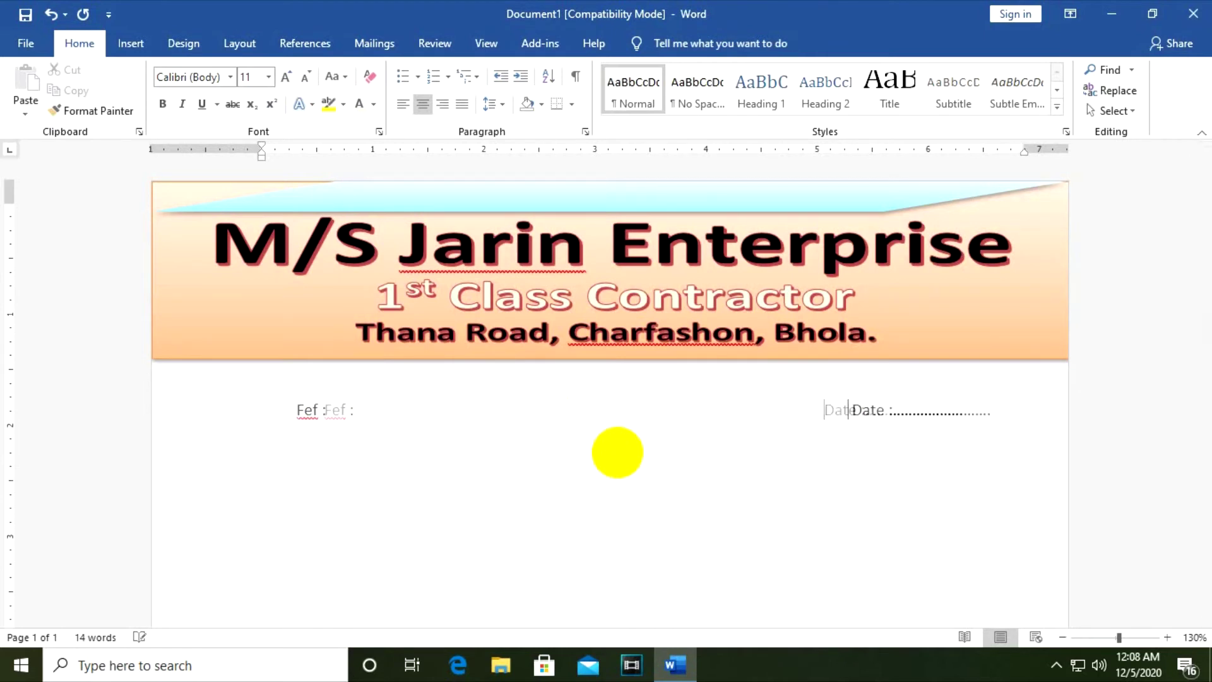
key("Tab")
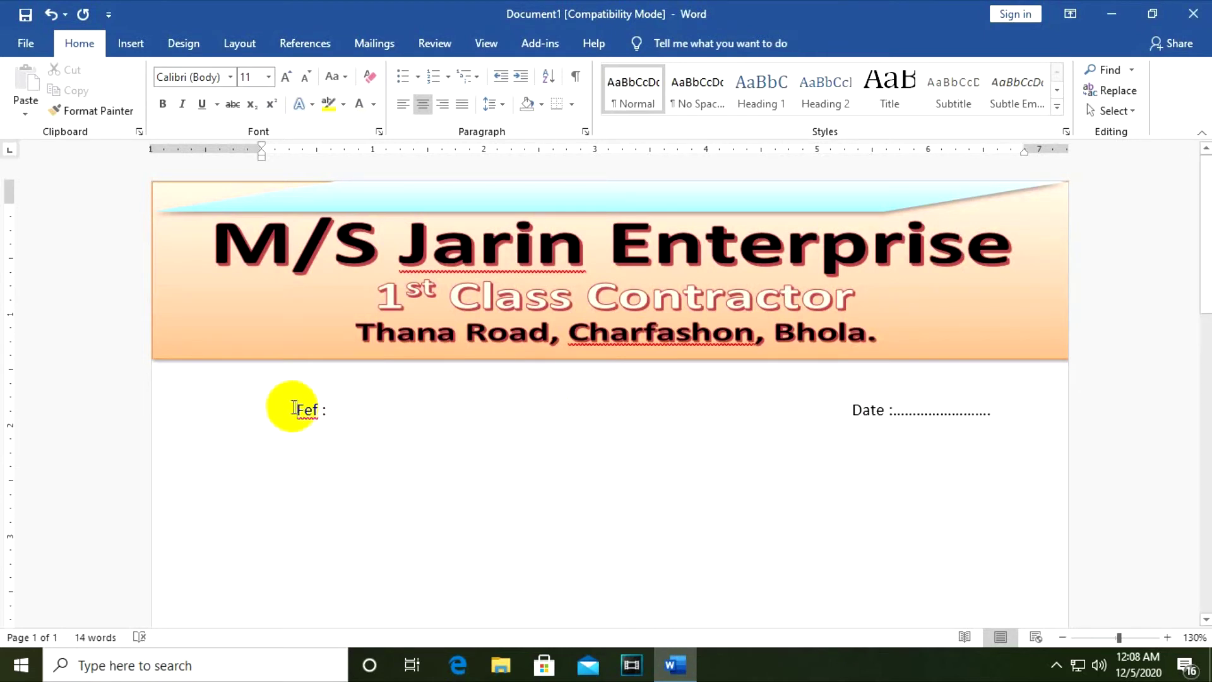
key("ctrl+l")
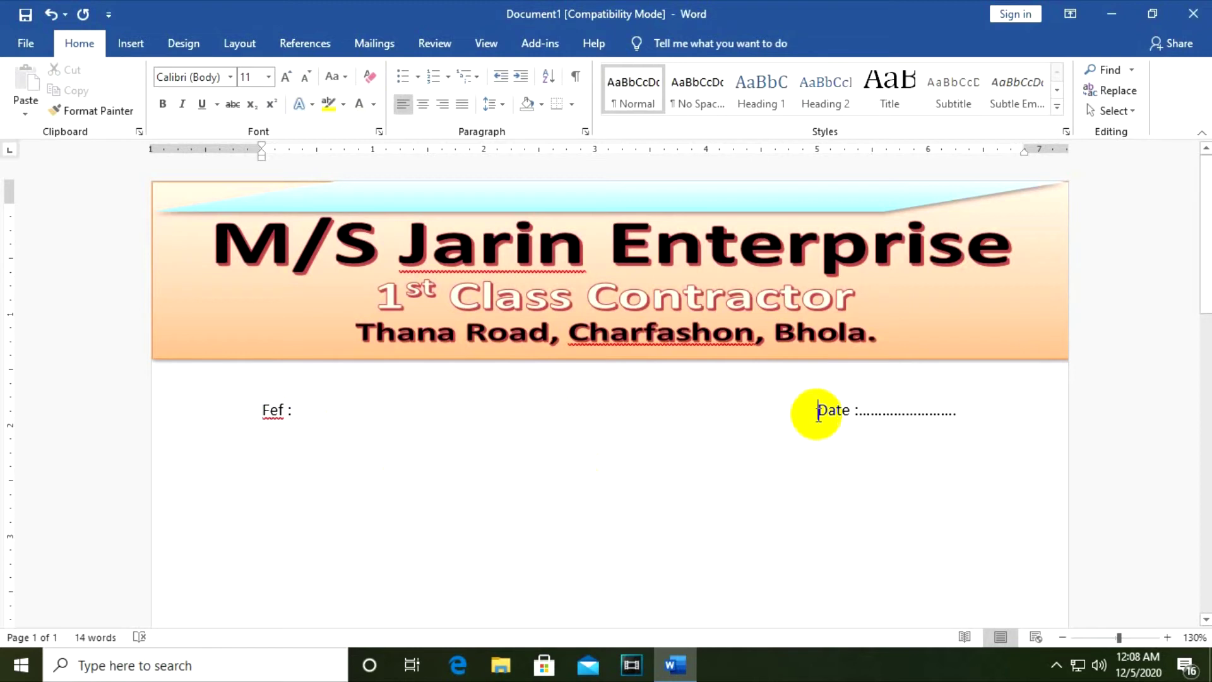
Remove the extra blank lines between the banner and the Ref line, shrinking the spacer line.
left_click(719, 379)
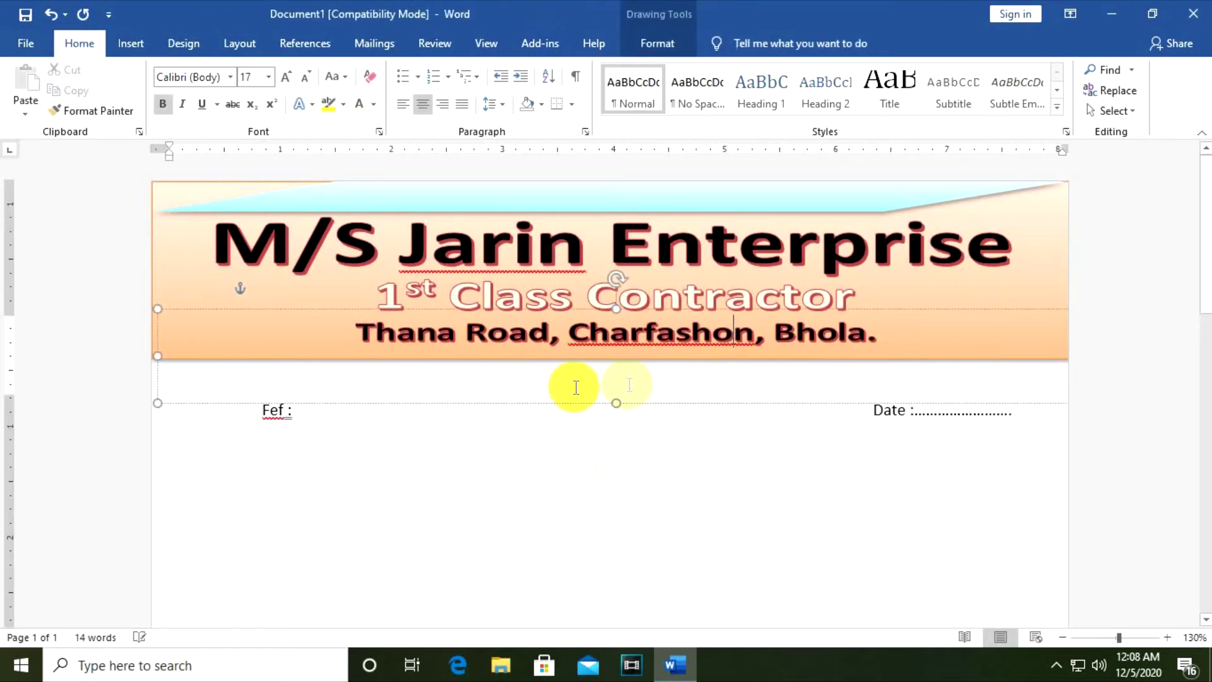
left_click(595, 449)
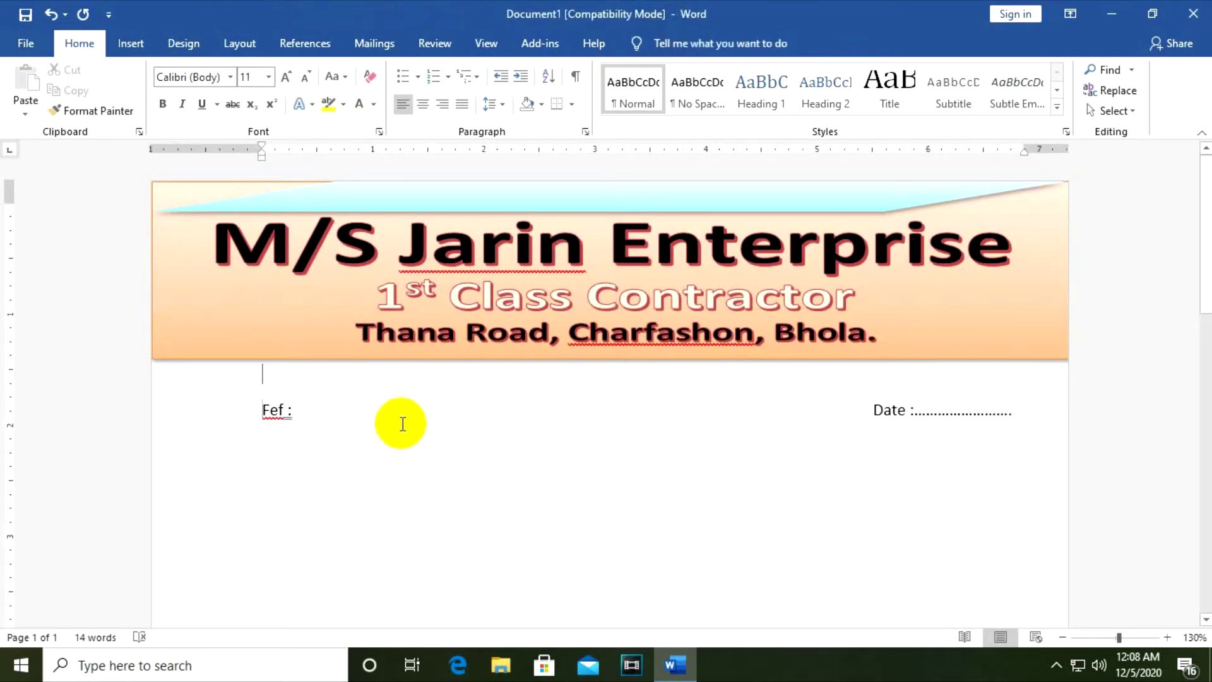
key("Delete")
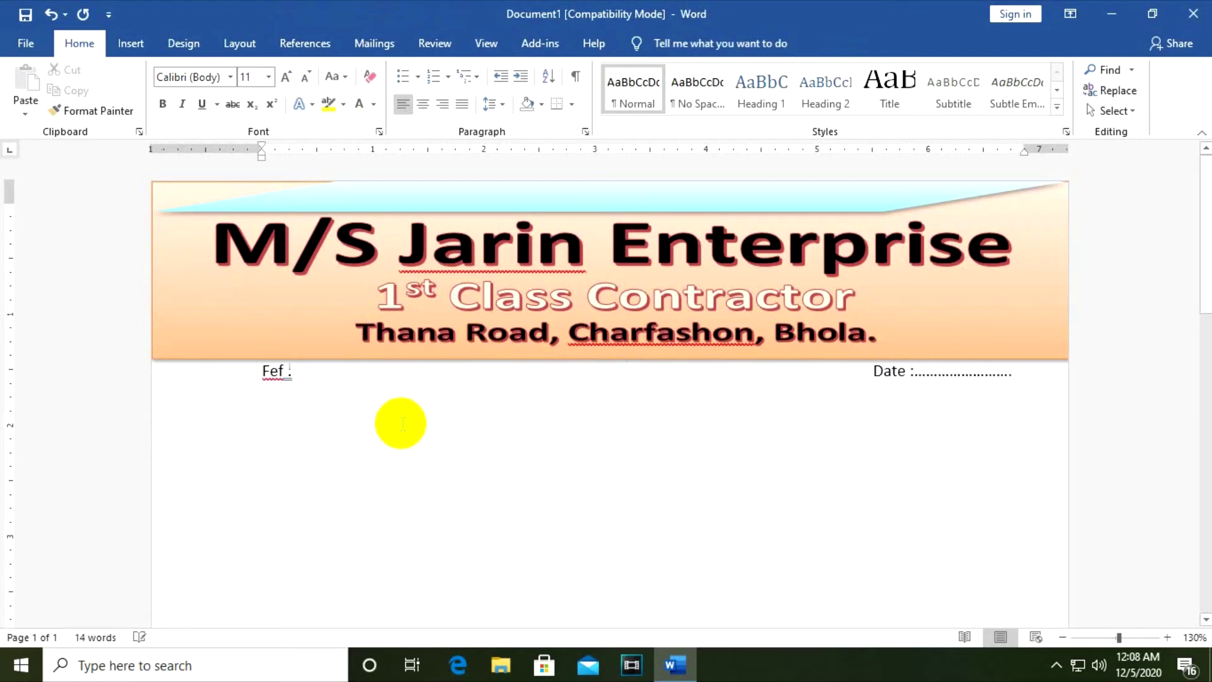
key("Return")
left_click(289, 386)
left_click(331, 474)
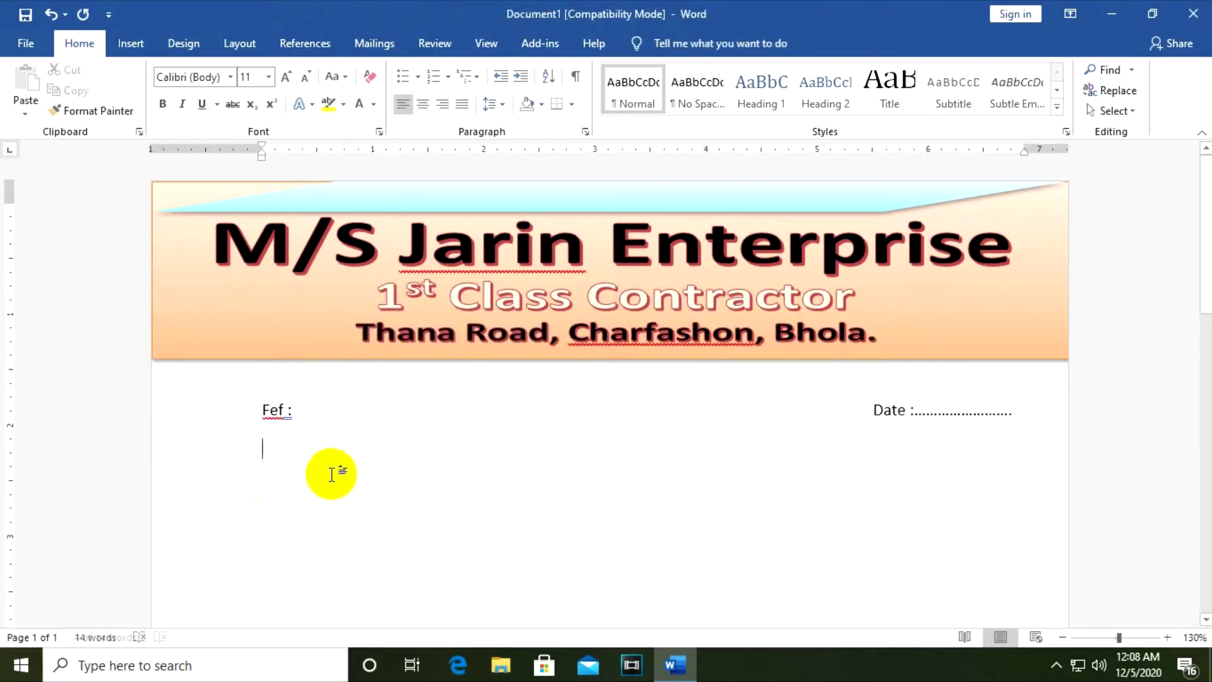
key("Delete")
key("ctrl+bracketleft")
key("ctrl+bracketleft")
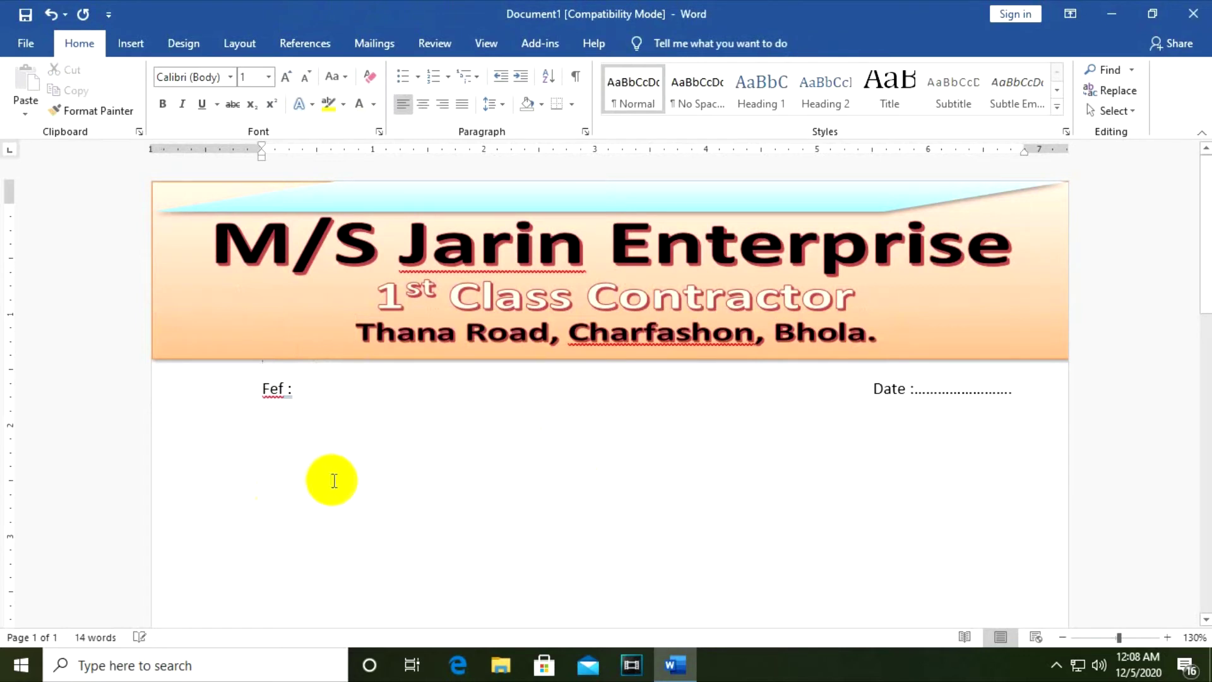
left_click(514, 469)
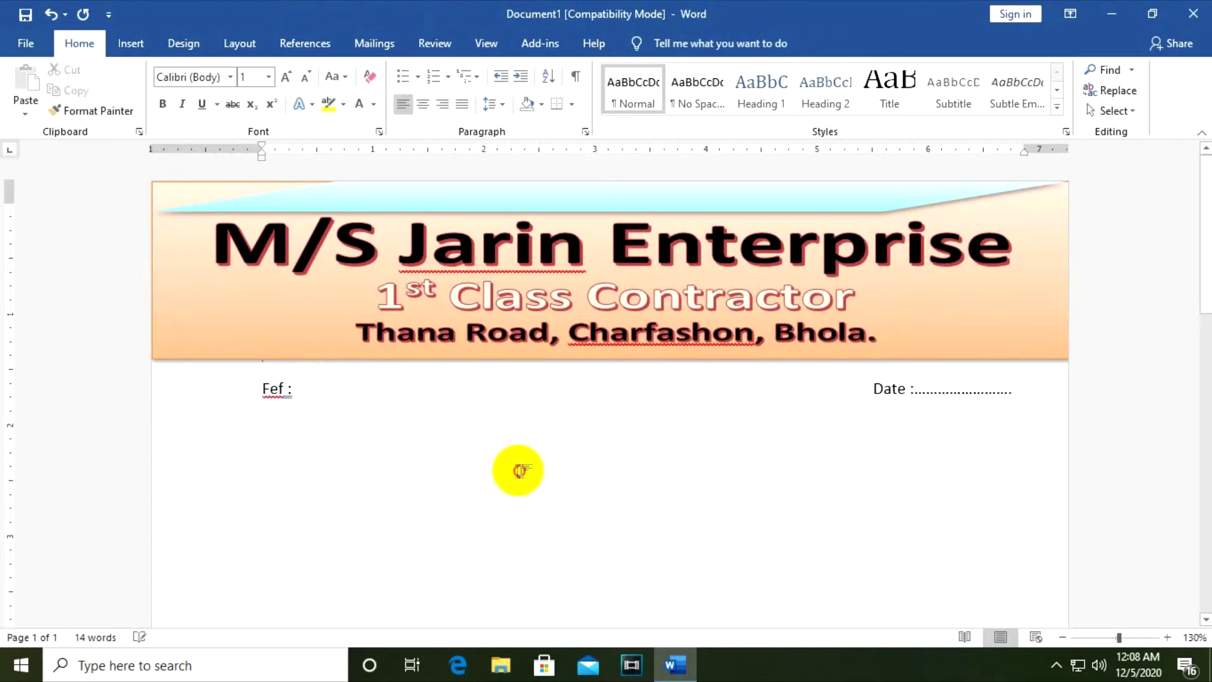
left_click(347, 390)
left_click(324, 460)
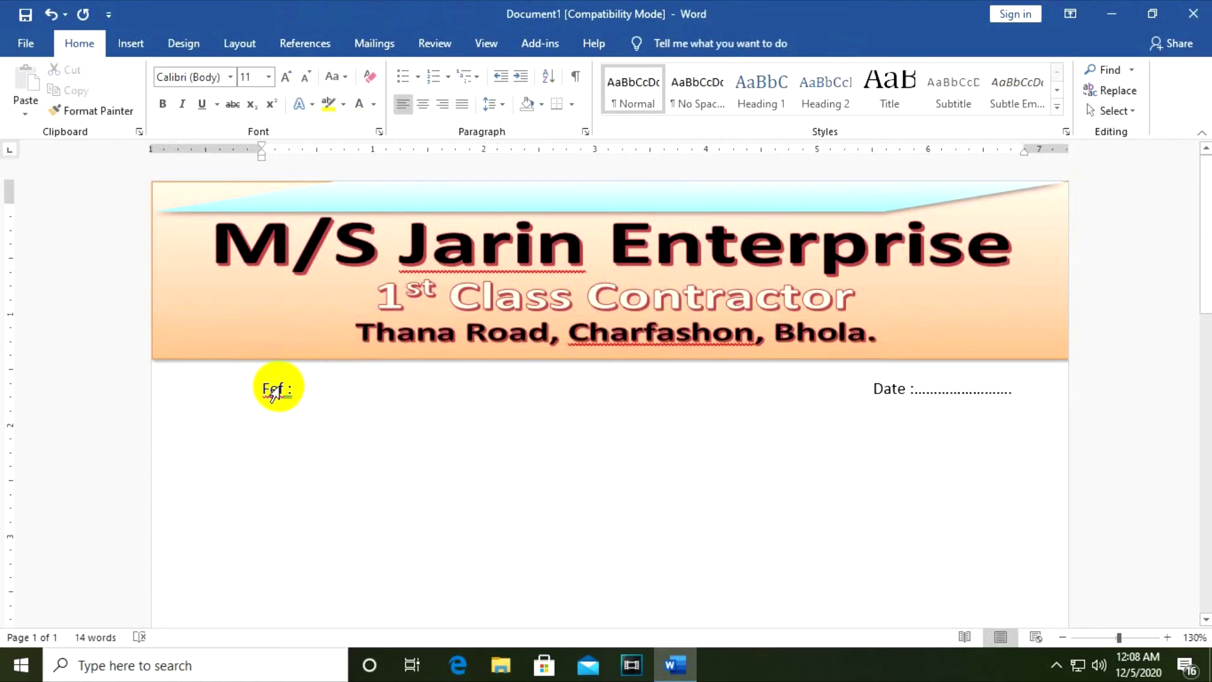
left_click(289, 403)
left_click(311, 447)
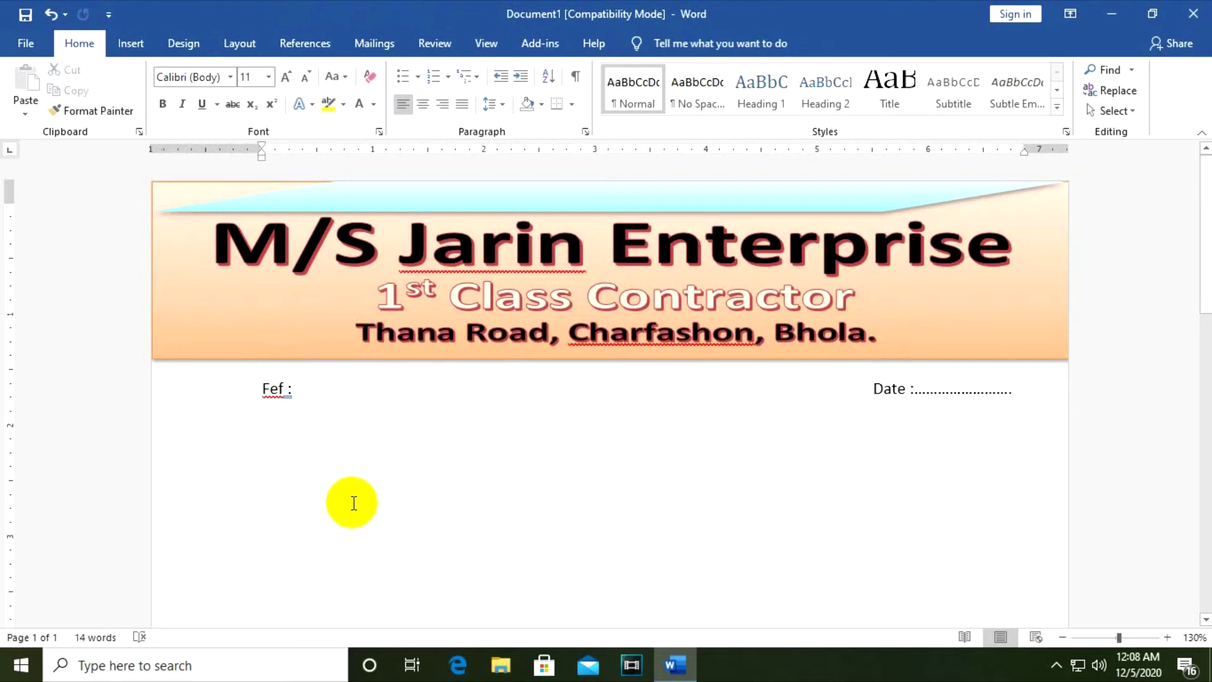
type("R")
Correct the 'Fef' typo to 'Ref' and italicize the Ref and Date line.
left_click(223, 400)
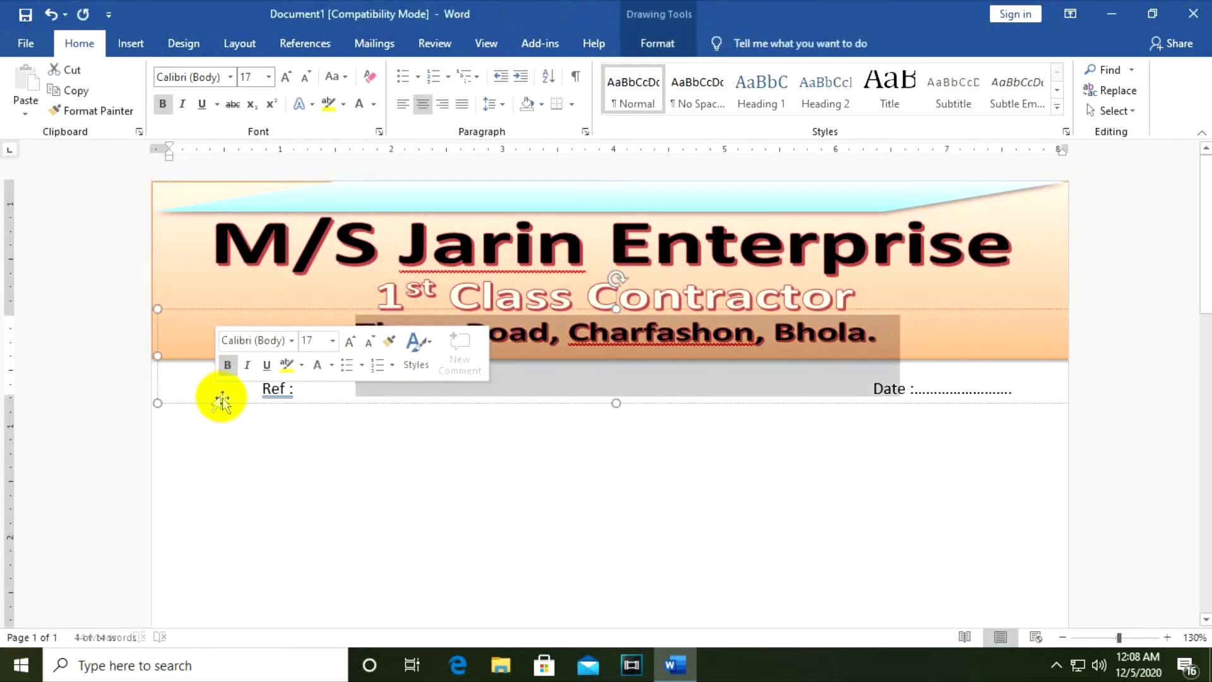
left_click(450, 500)
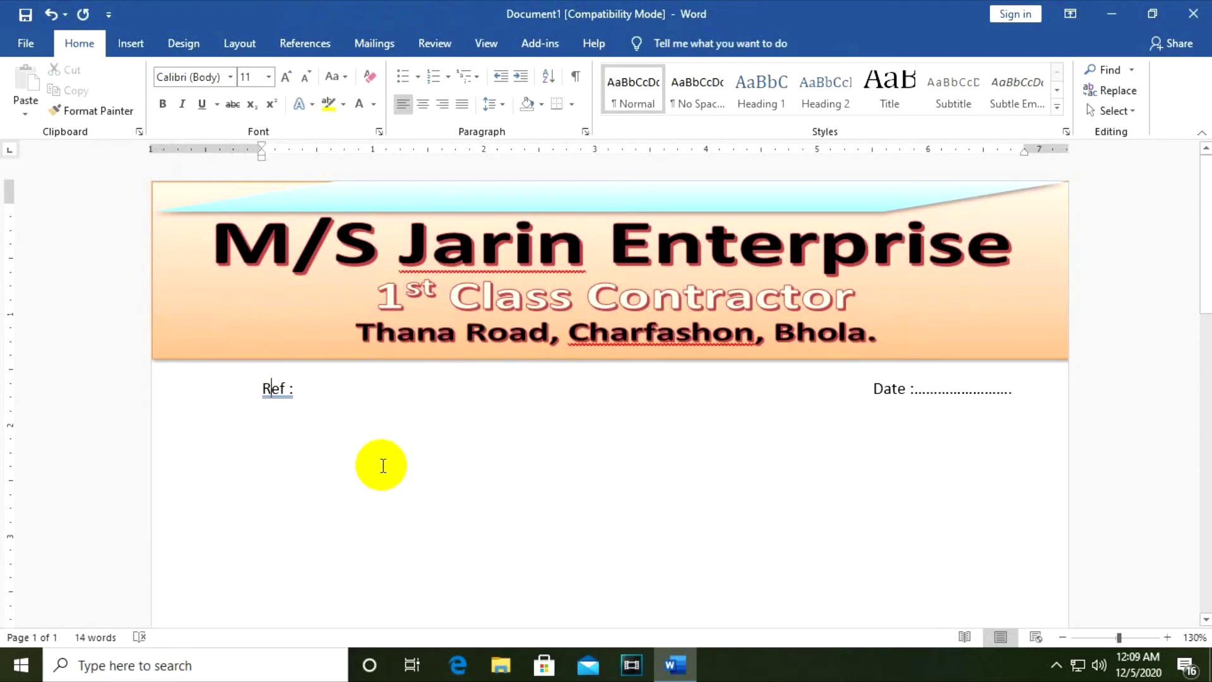
key("ctrl+a")
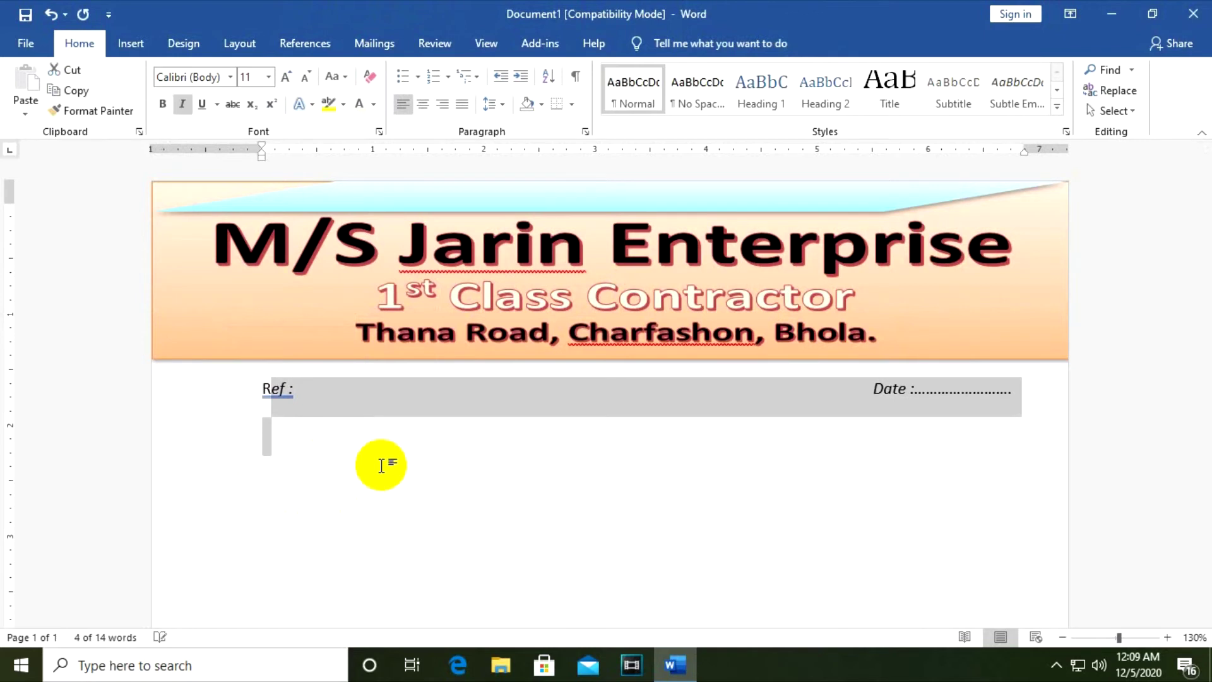
key("Left")
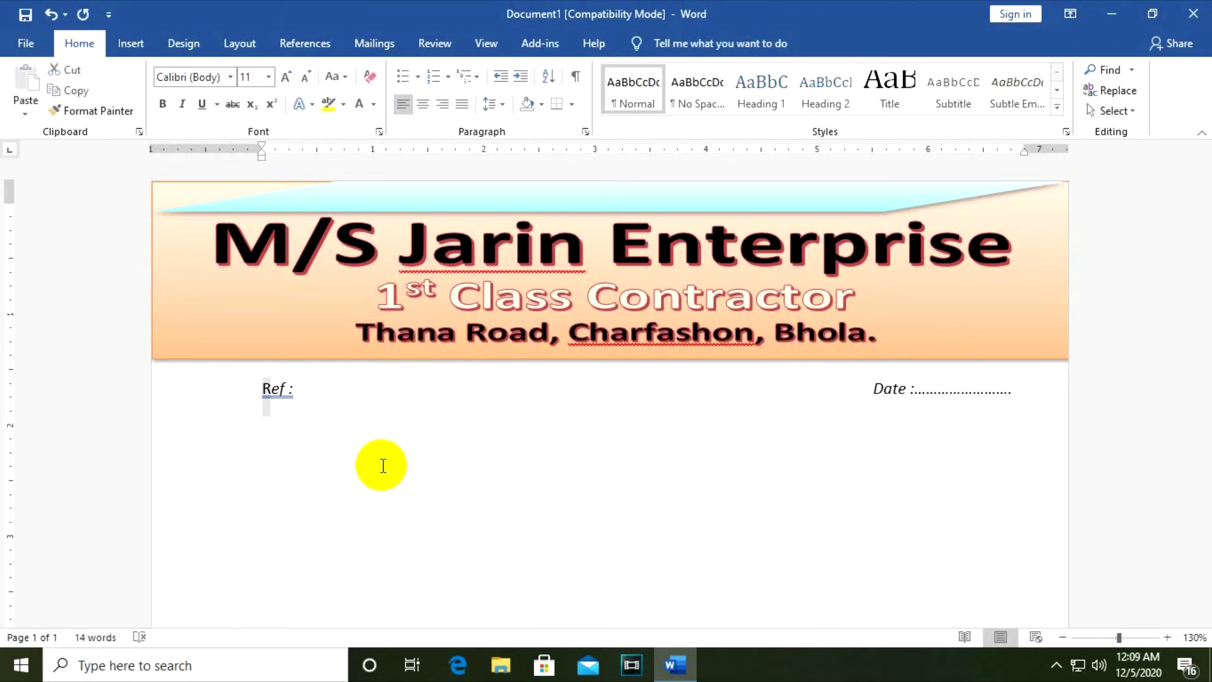
key("shift+Right")
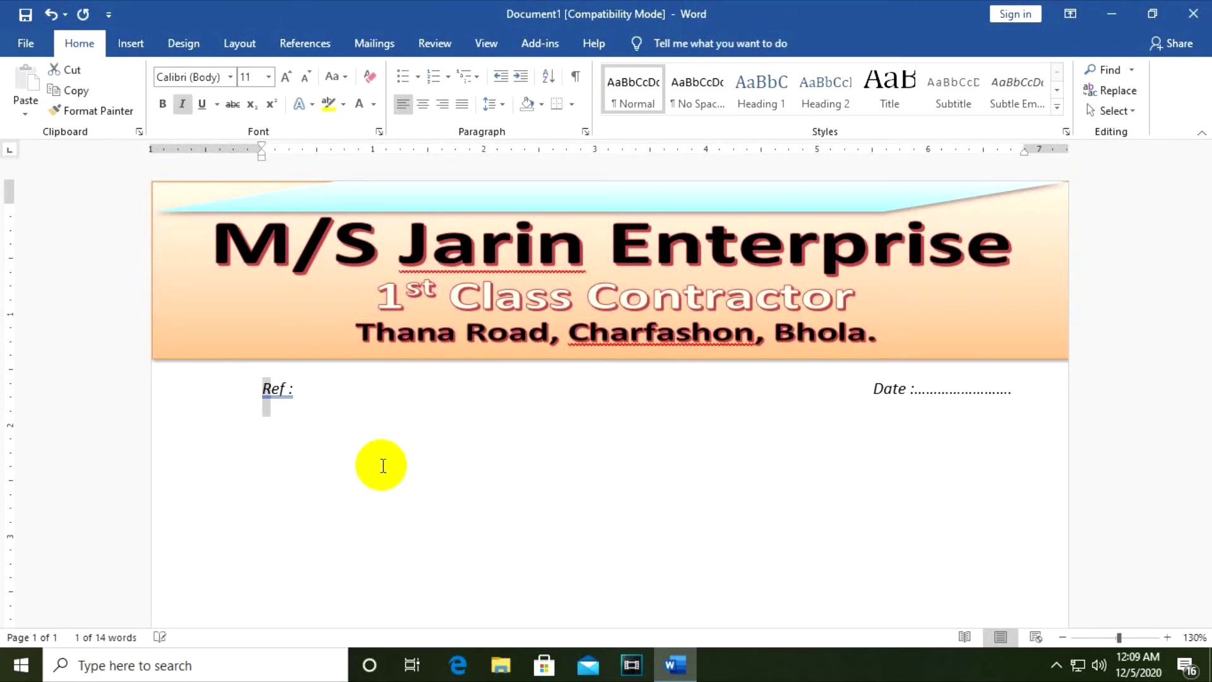
left_click(400, 483)
scroll(634, 454, "down", 4, "ctrl")
scroll(634, 455, "up", 3, "ctrl")
left_click_drag(325, 378, 268, 381)
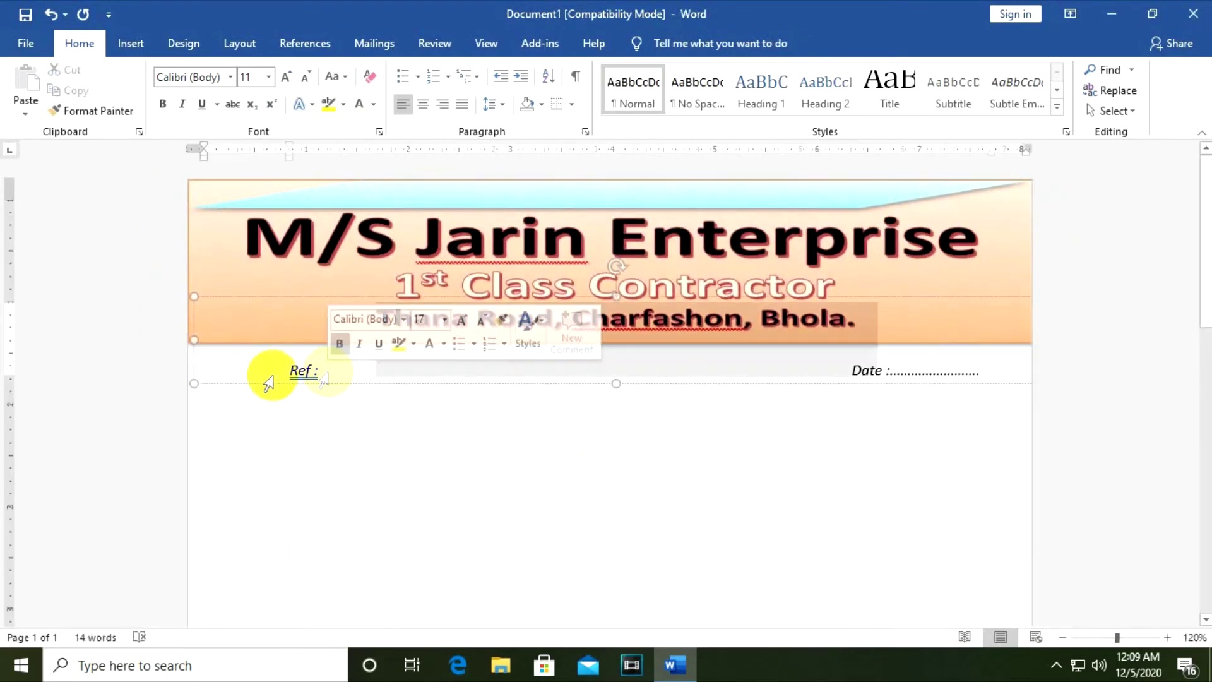
double_click(335, 438)
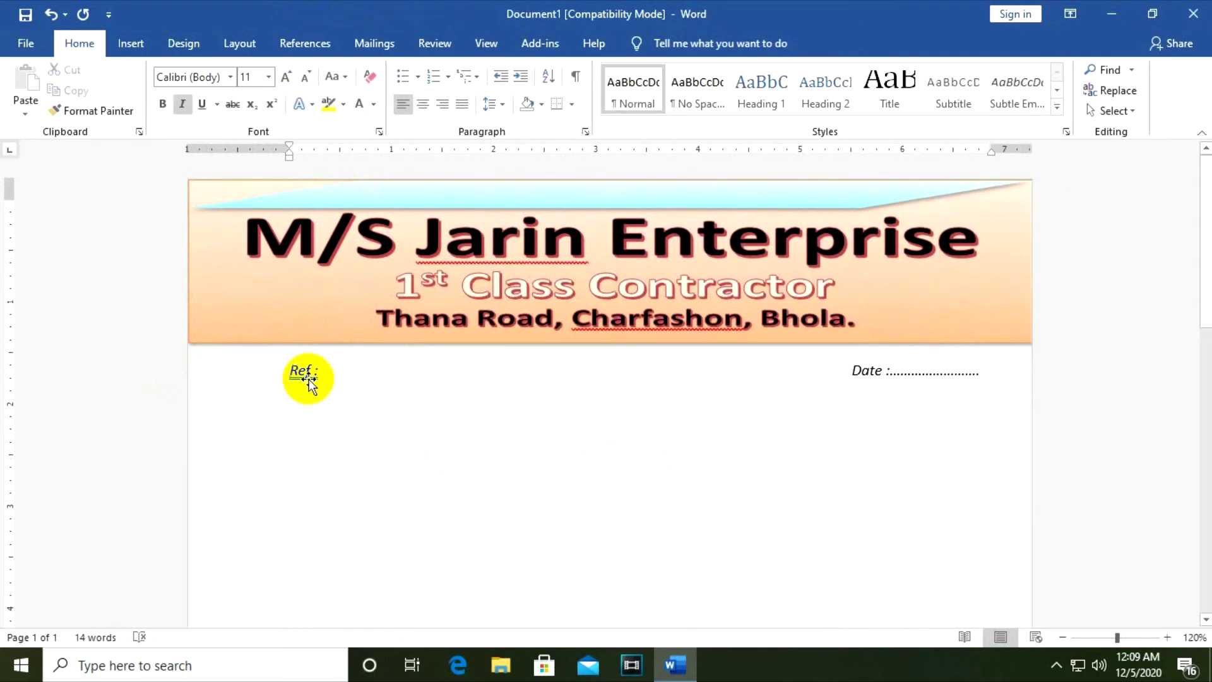
left_click(309, 379)
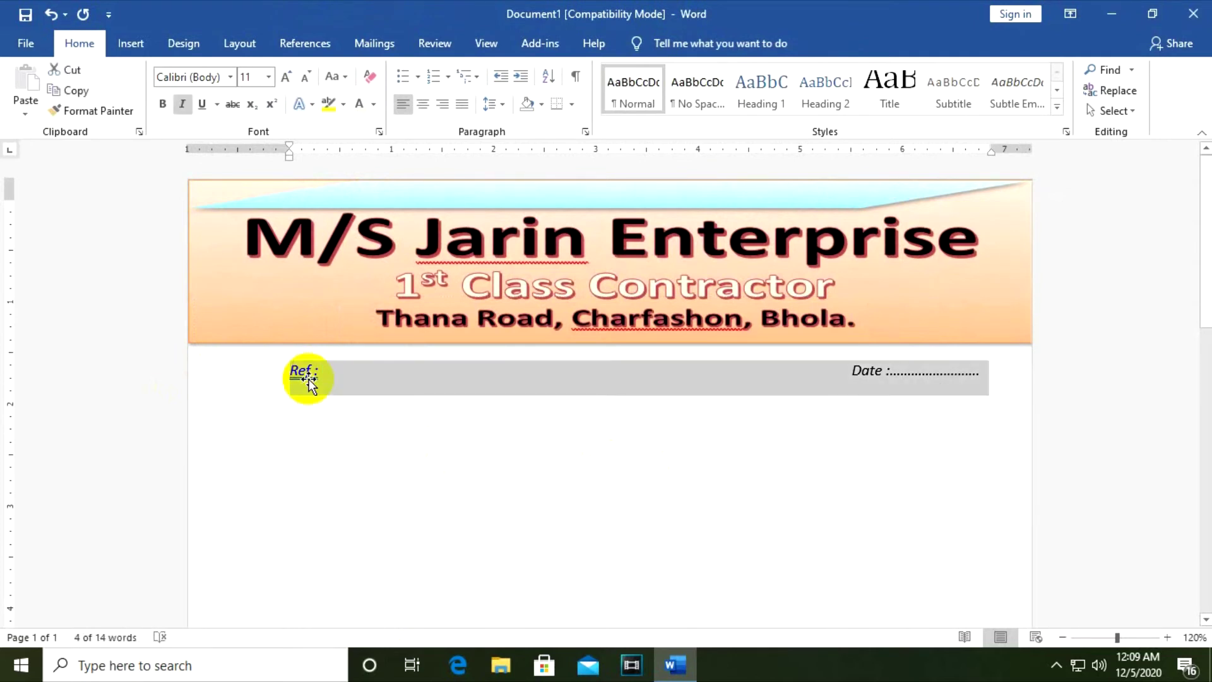
left_click(365, 439)
scroll(527, 425, "down", 2)
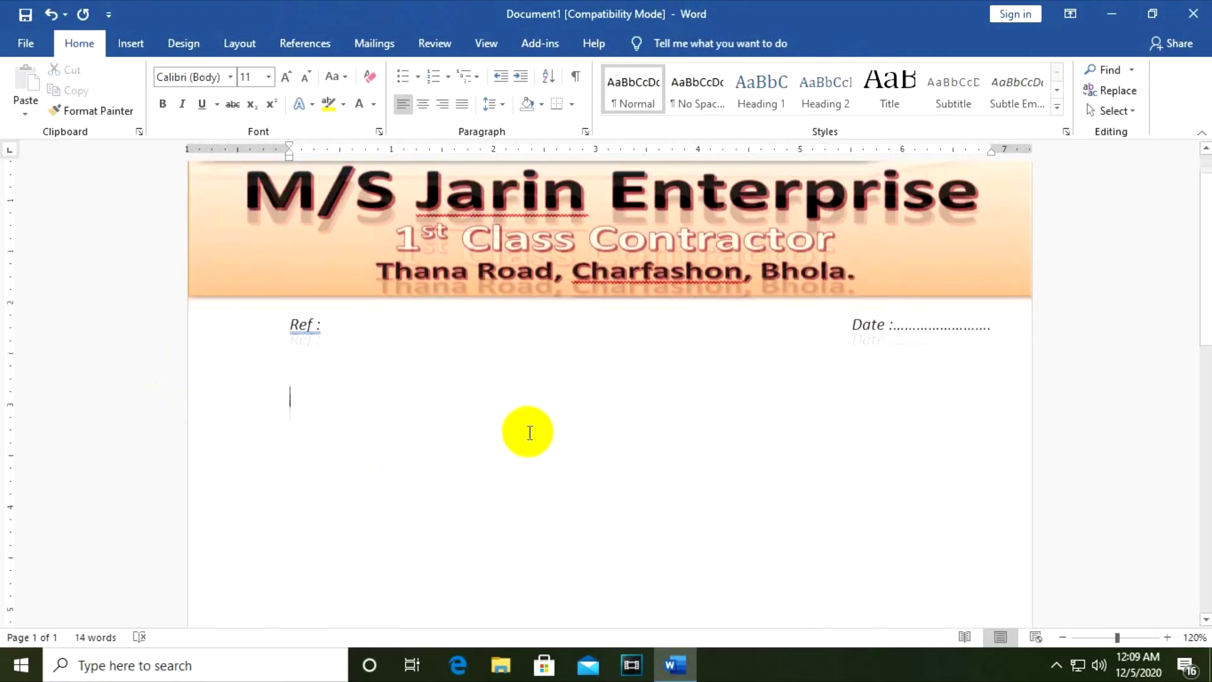
Scroll to the page bottom and open the Insert > Shapes gallery.
scroll(527, 424, "down", 3)
scroll(533, 441, "down", 2)
scroll(605, 470, "down", 3)
scroll(616, 463, "down", 2)
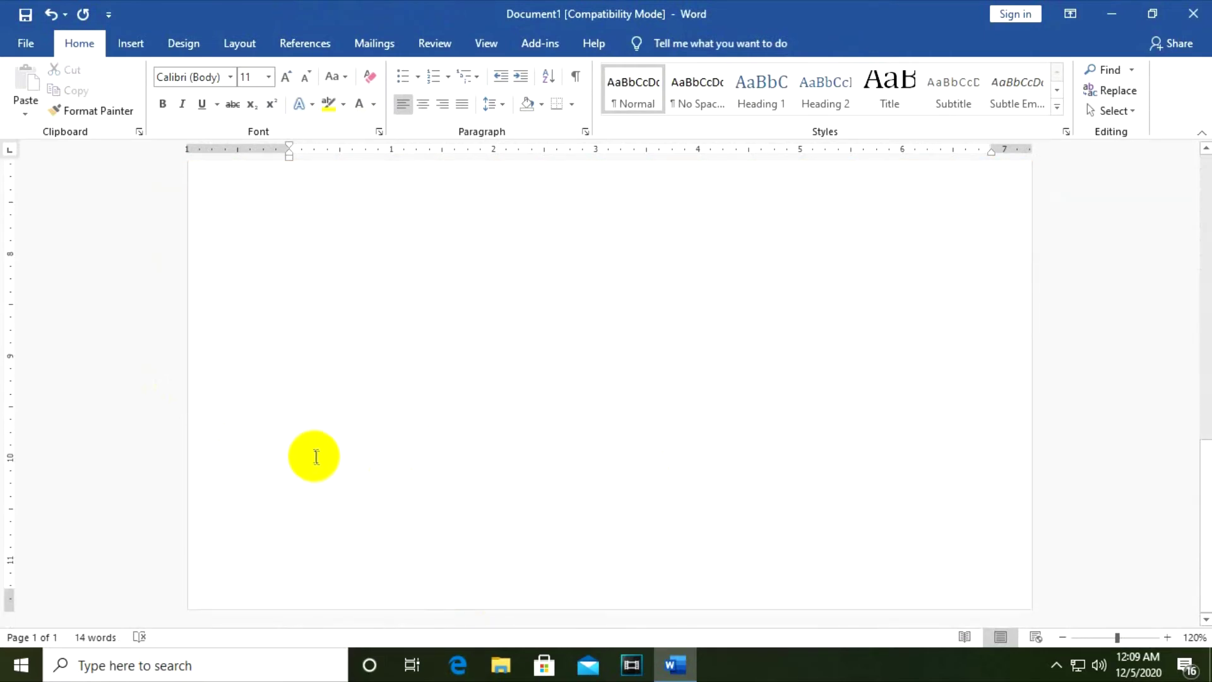
left_click(131, 43)
left_click(252, 72)
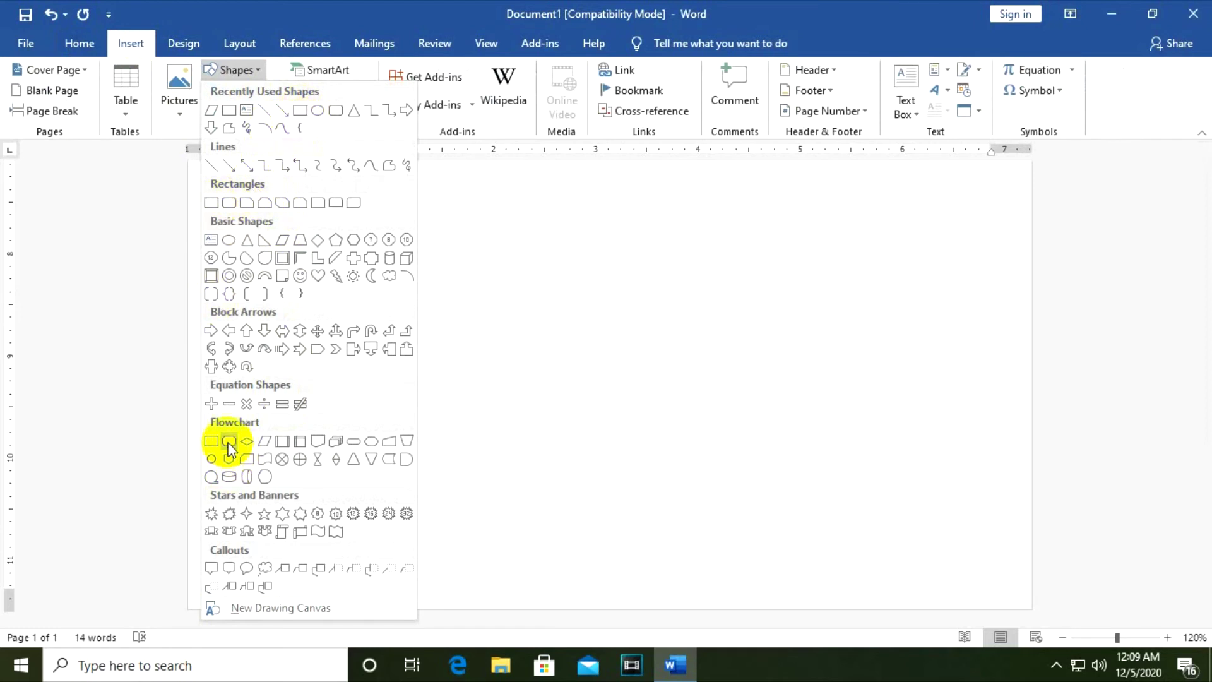
Draw a slanted manual-input shape as a band across the page bottom and make it slightly taller.
left_click(388, 443)
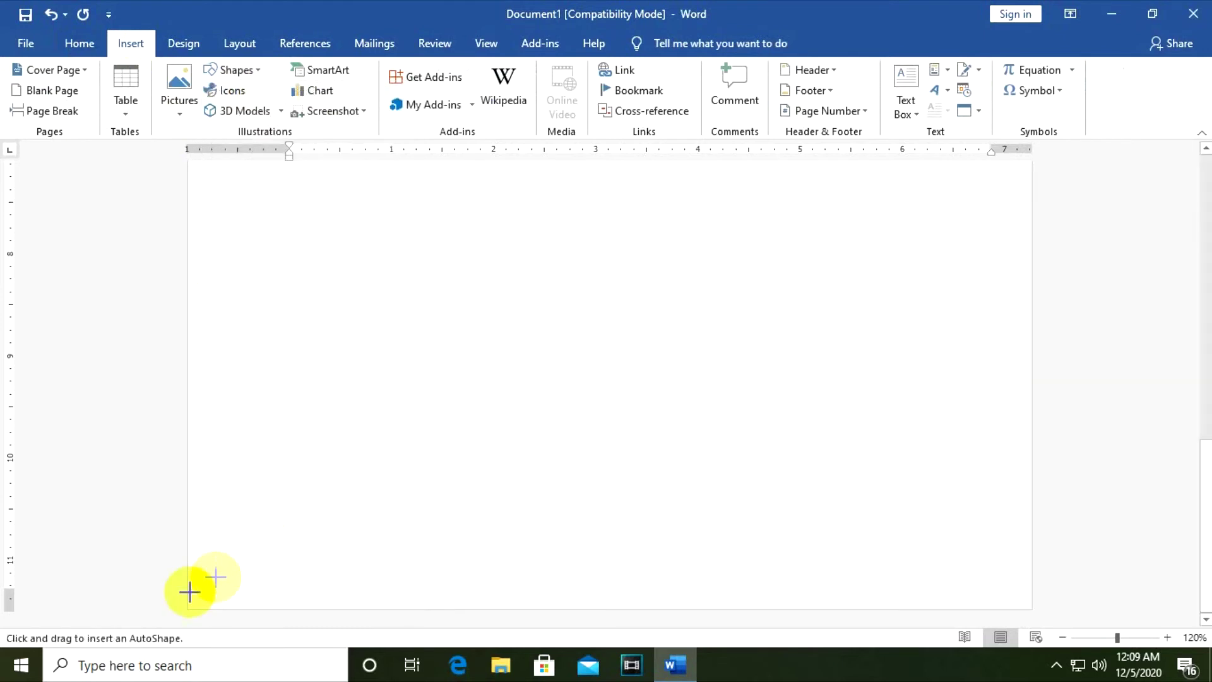
mouse_move(187, 572)
left_mouse_down()
mouse_move(1032, 616)
mouse_move(1020, 592)
mouse_move(1028, 630)
mouse_move(1027, 608)
left_mouse_up()
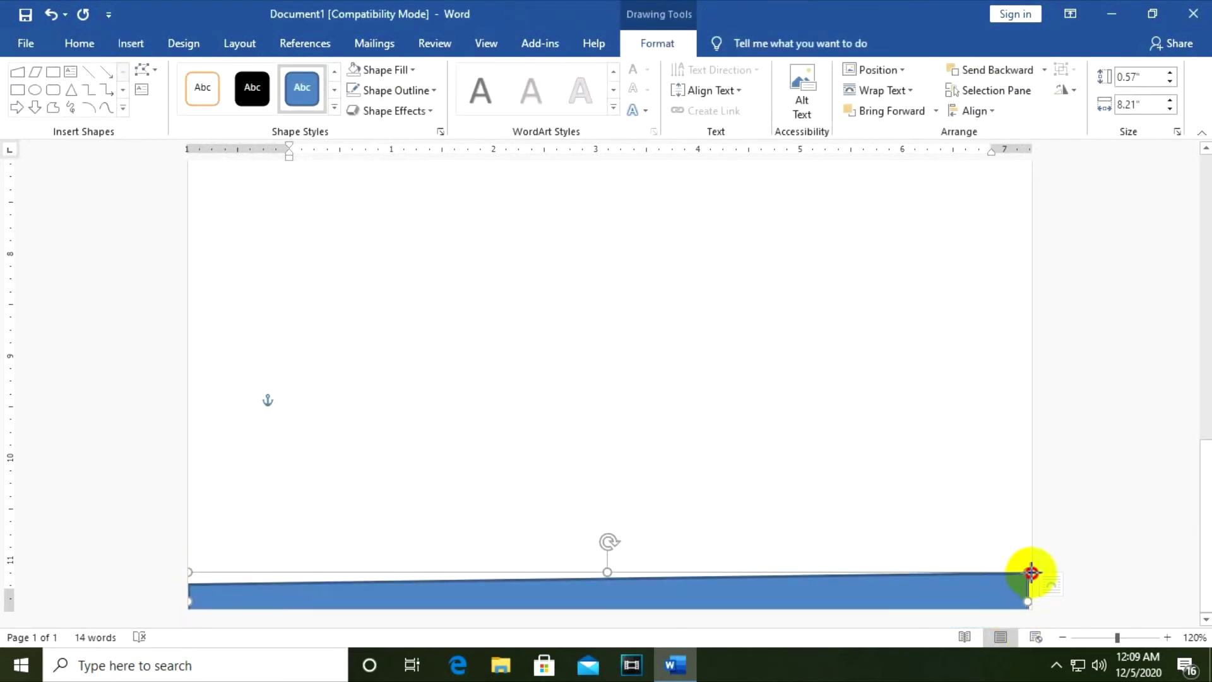
left_click(1022, 511)
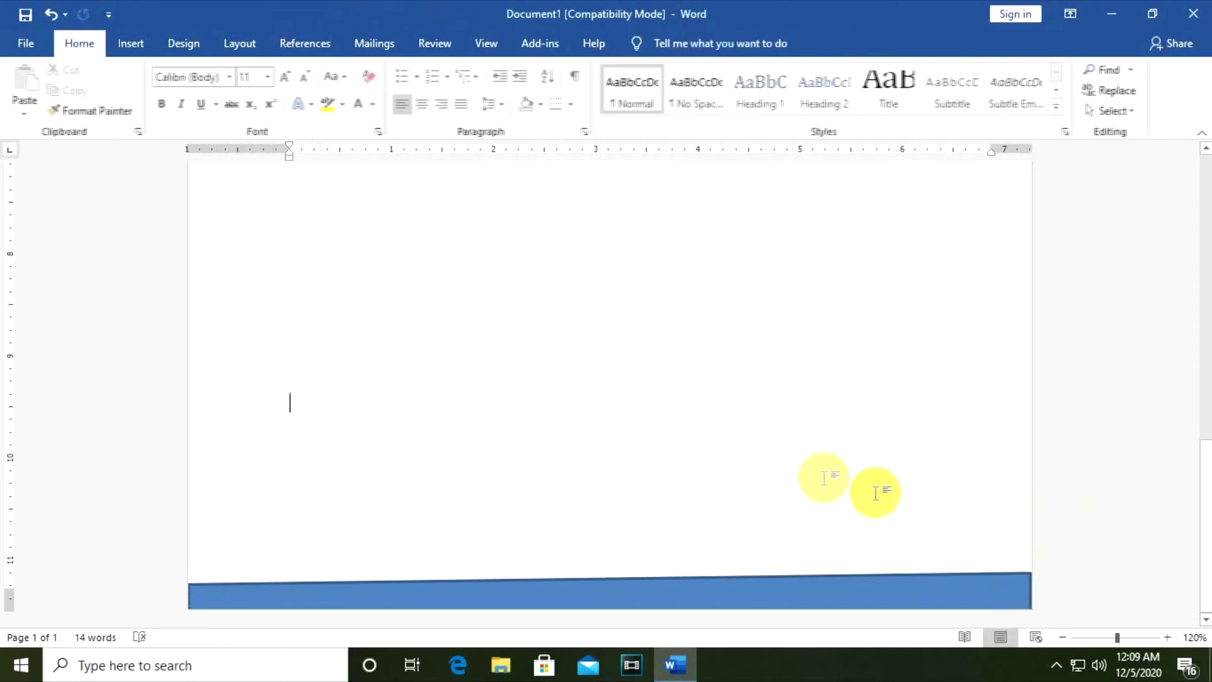
left_click(589, 580)
left_click_drag(608, 571, 608, 563)
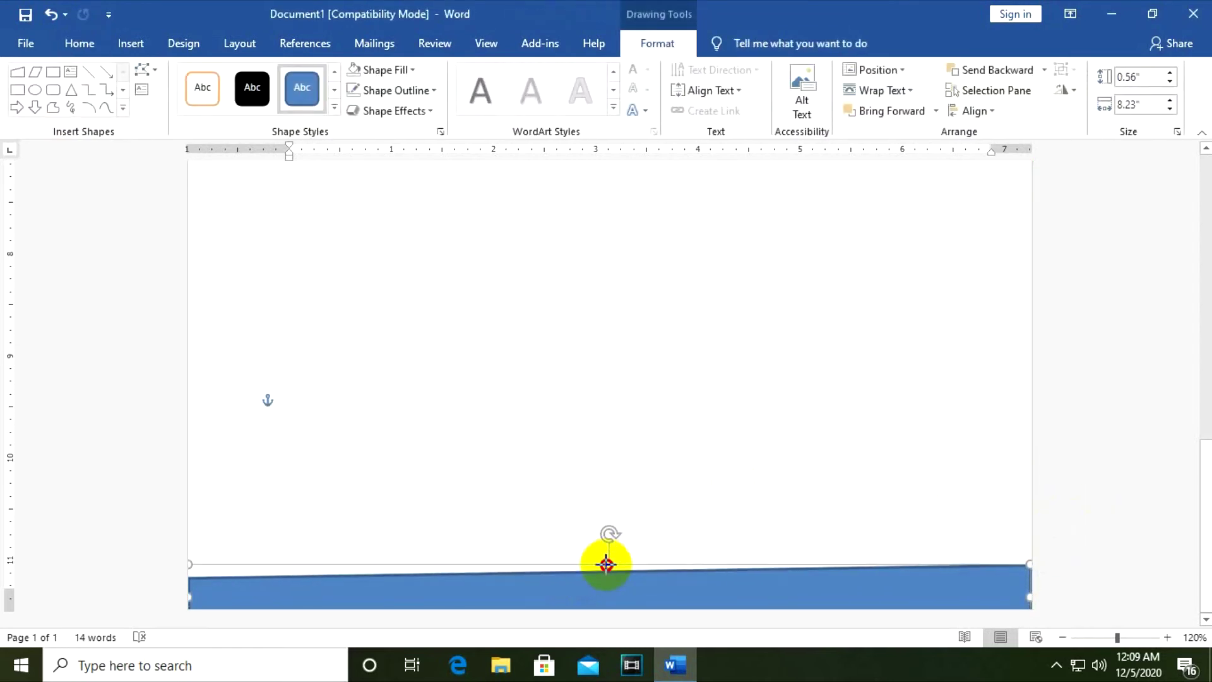
Set the blue band's Shape Outline to No Outline and check it zoomed out.
left_click(414, 93)
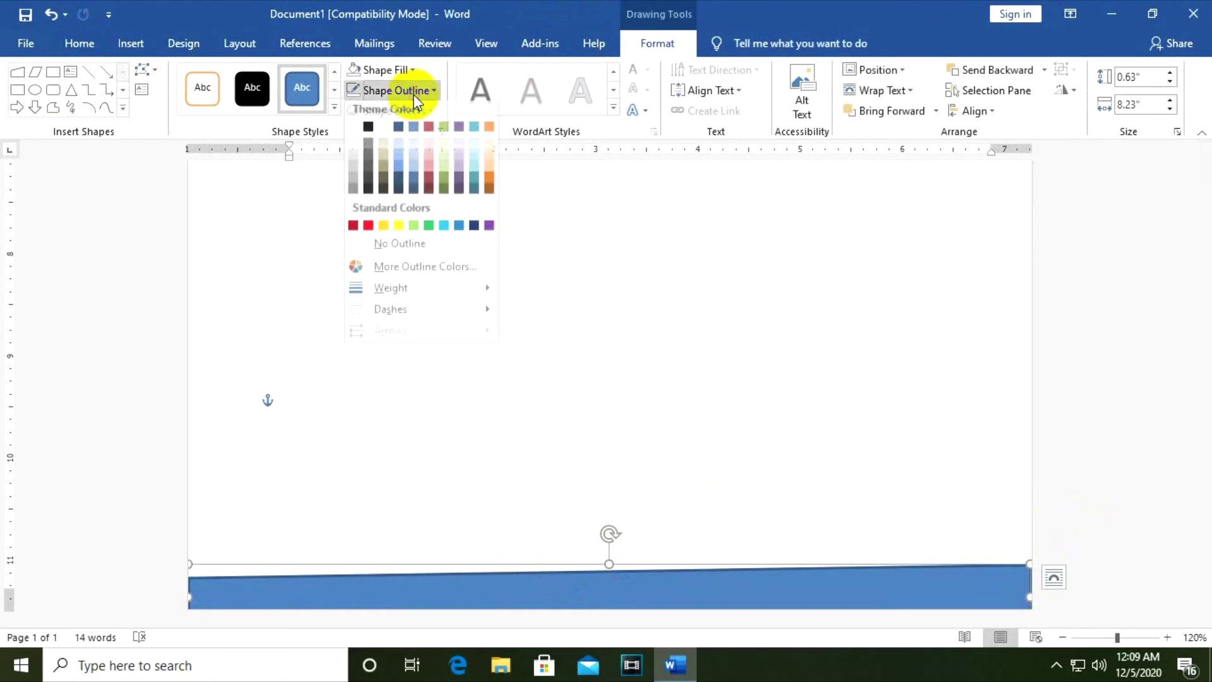
left_click(404, 249)
left_click(697, 387)
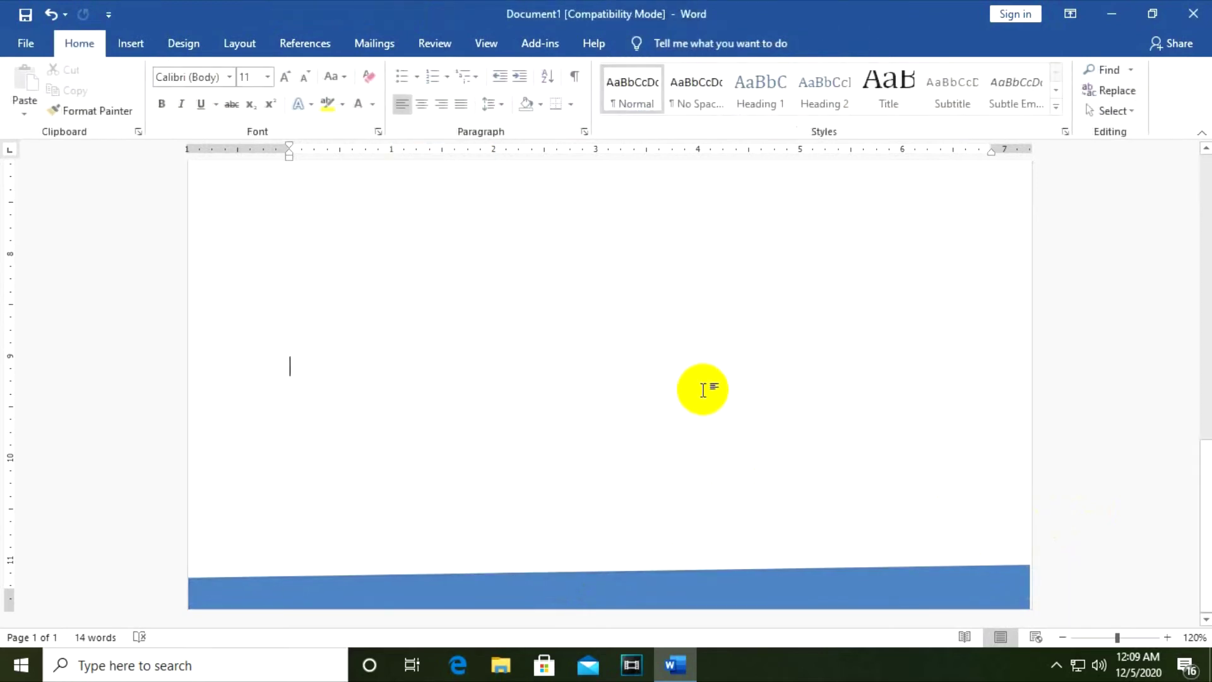
scroll(753, 412, "down", 3, "ctrl")
scroll(752, 414, "down", 3, "ctrl")
scroll(756, 419, "down", 3, "ctrl")
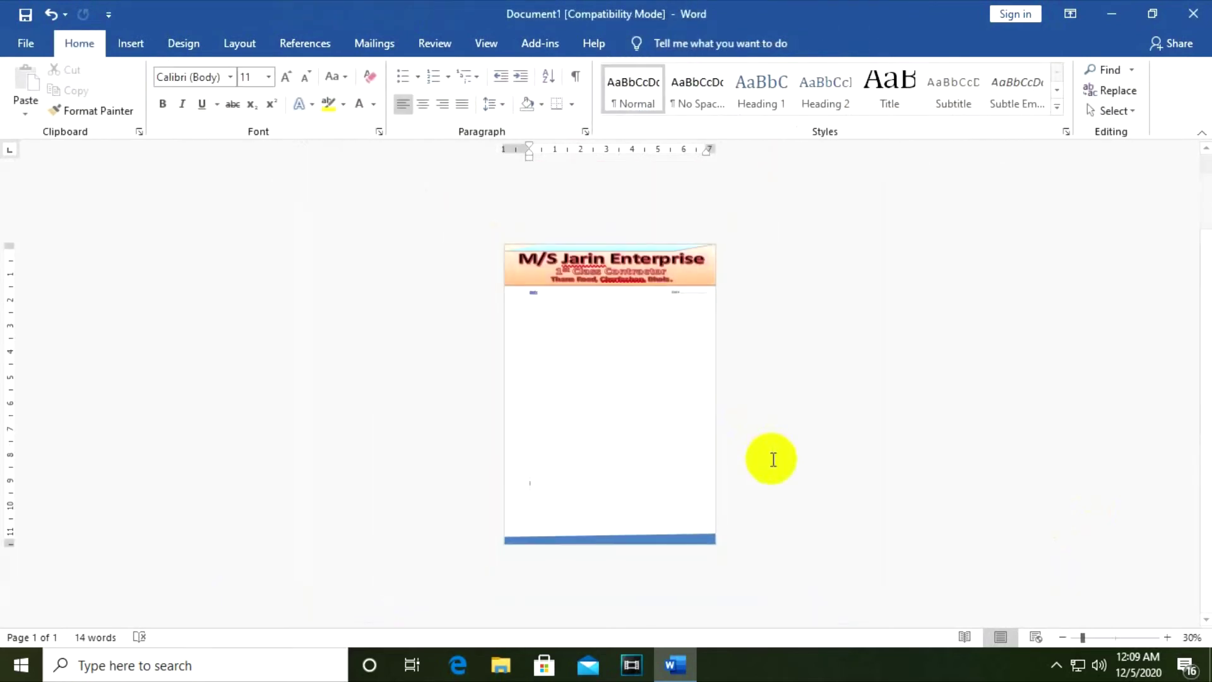
left_click(703, 539)
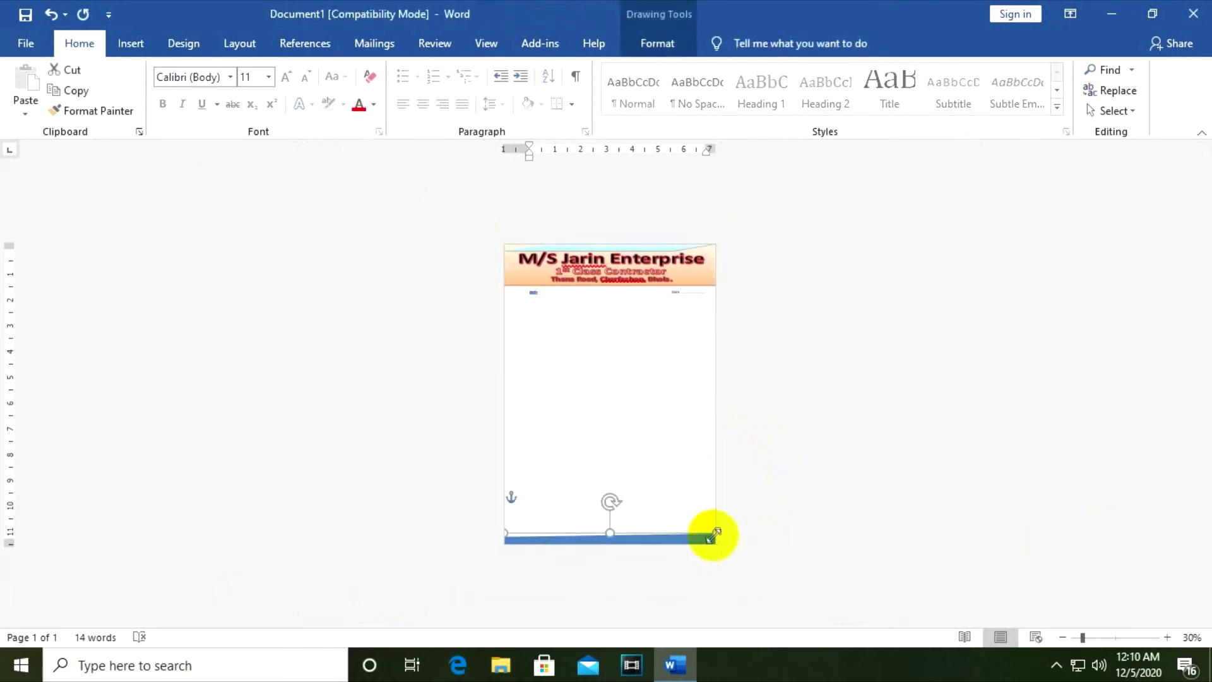
left_click(767, 528)
scroll(884, 486, "up", 3, "ctrl")
scroll(858, 473, "up", 3, "ctrl")
scroll(749, 414, "down", 1)
scroll(770, 426, "up", 1)
scroll(757, 421, "up", 3, "ctrl")
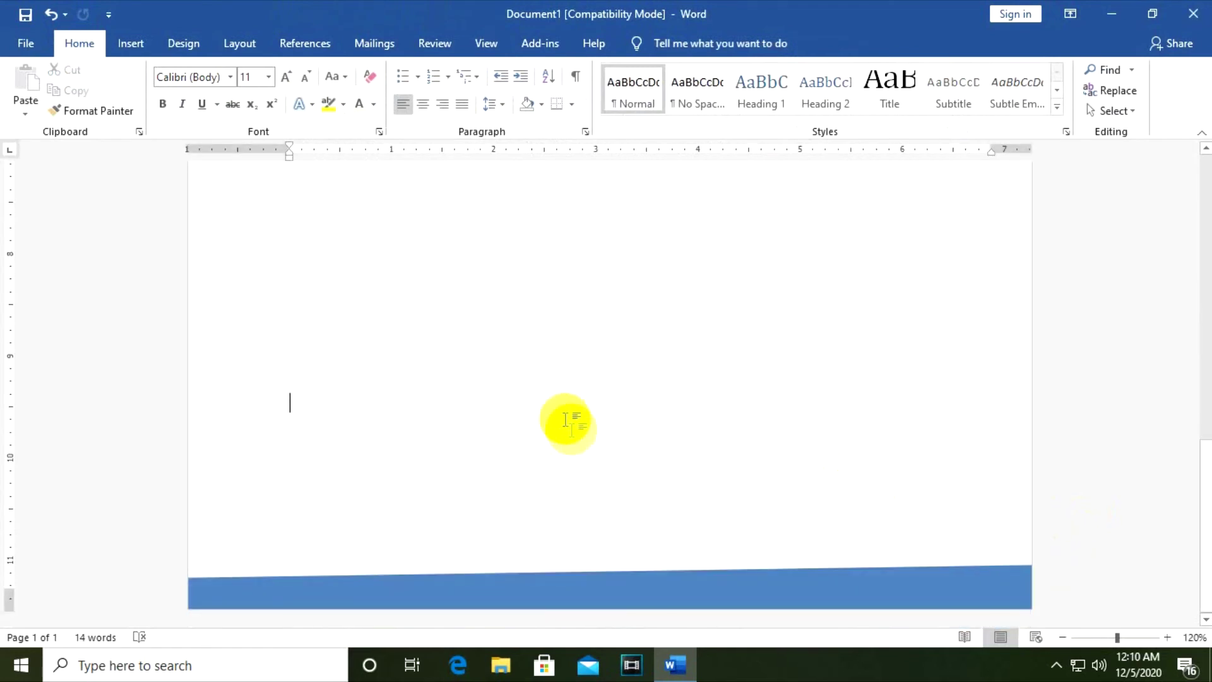
left_click(129, 38)
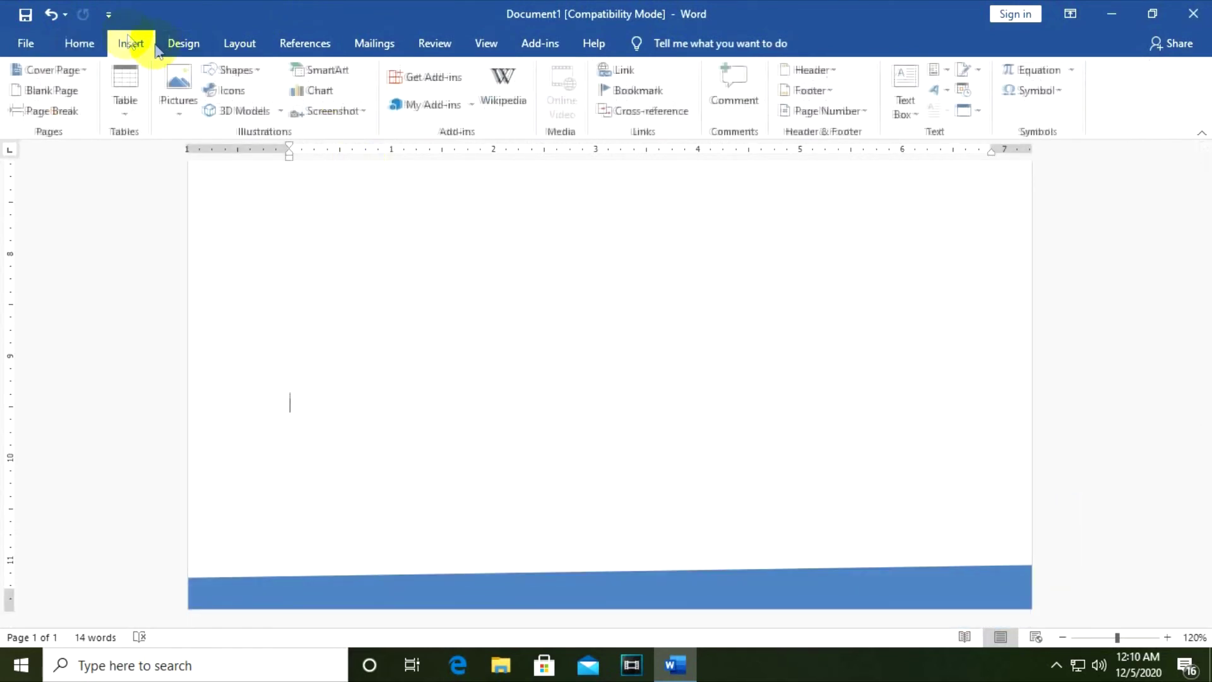
Draw a text box along the blue band, stretched to the page's left edge.
left_click(906, 89)
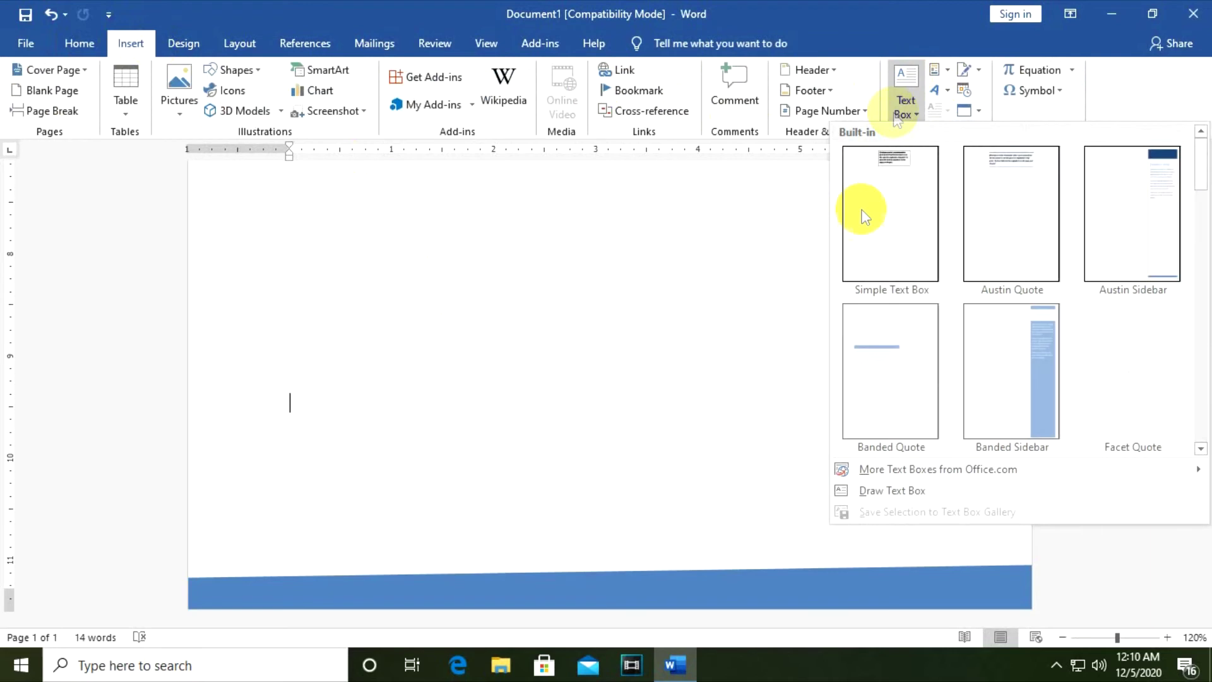
left_click(872, 490)
mouse_move(367, 582)
left_mouse_down()
mouse_move(862, 609)
mouse_move(1032, 604)
left_mouse_up()
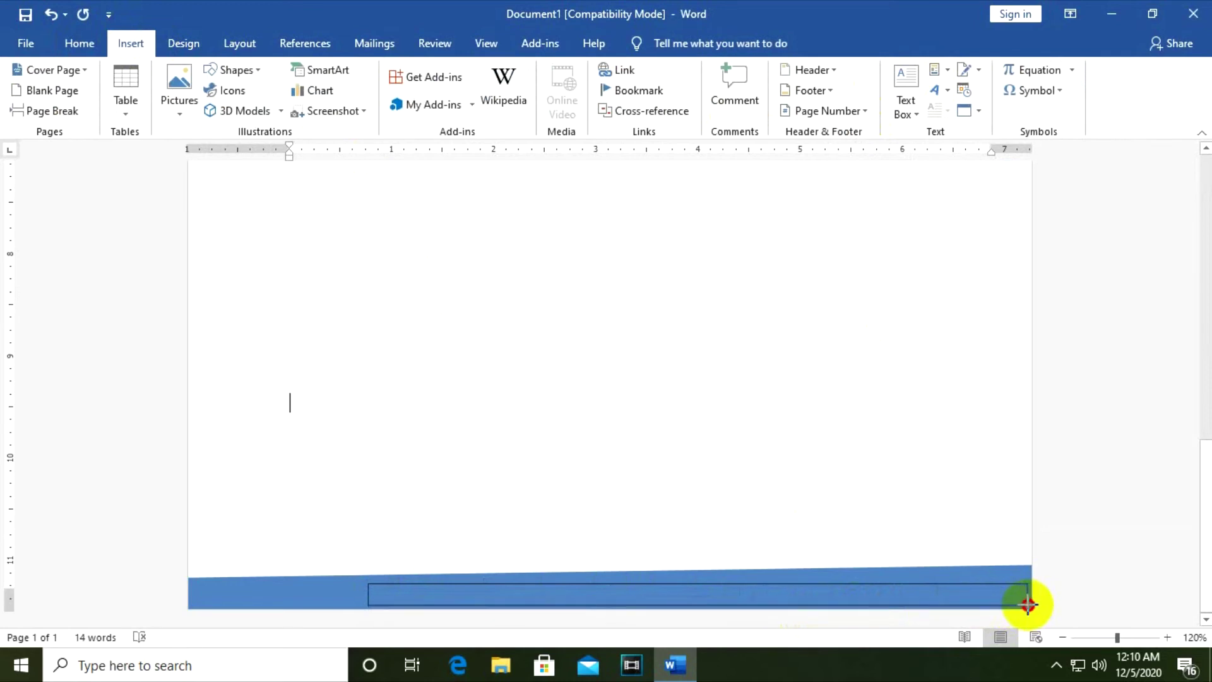
left_click_drag(1032, 605, 1030, 605)
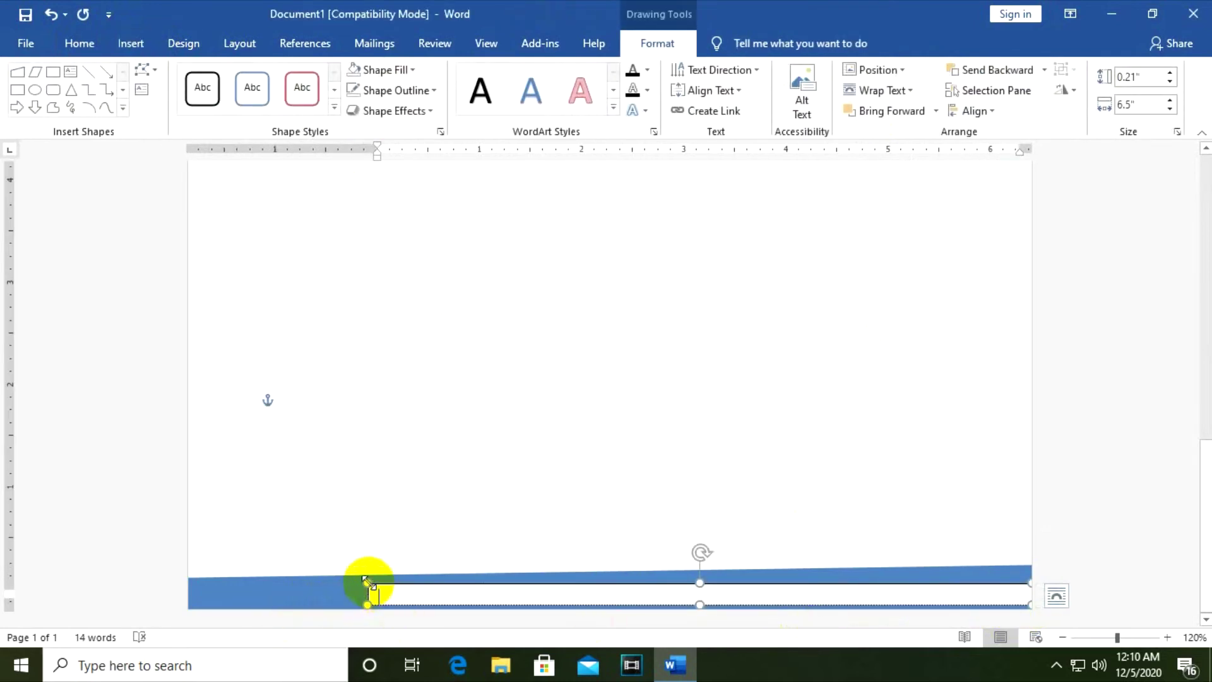
left_click_drag(314, 582, 186, 580)
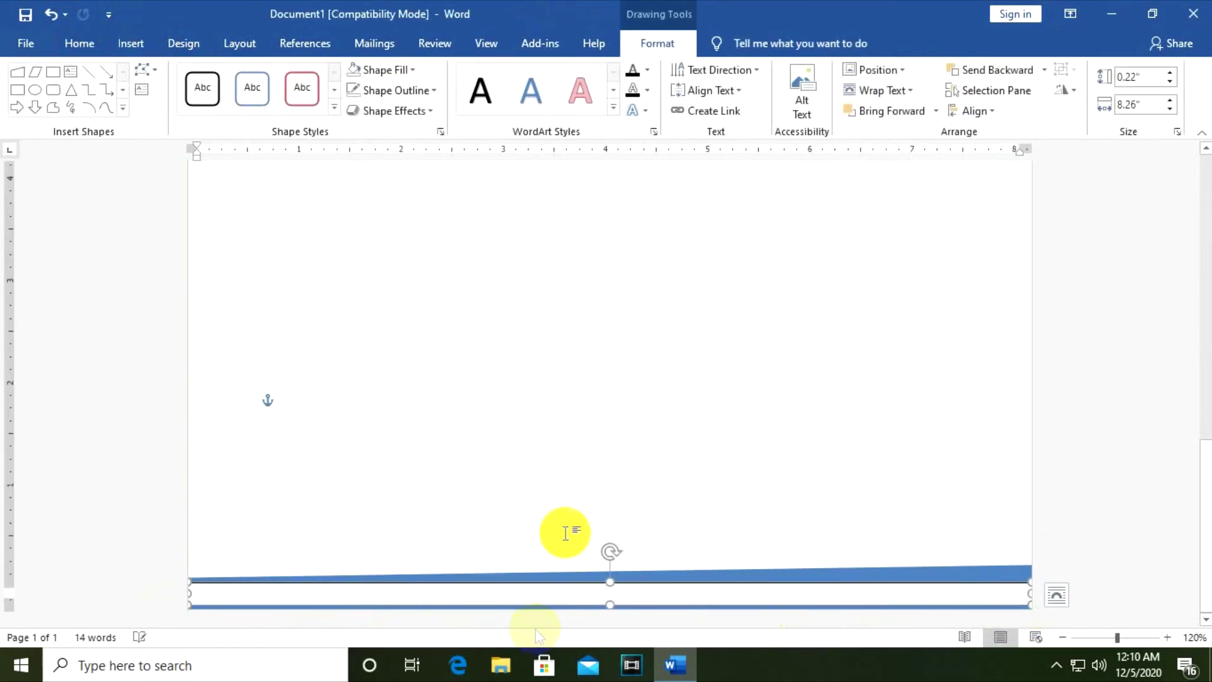
Give the text box No Fill and No Outline, and type a placeholder character.
left_click(411, 70)
left_click(389, 225)
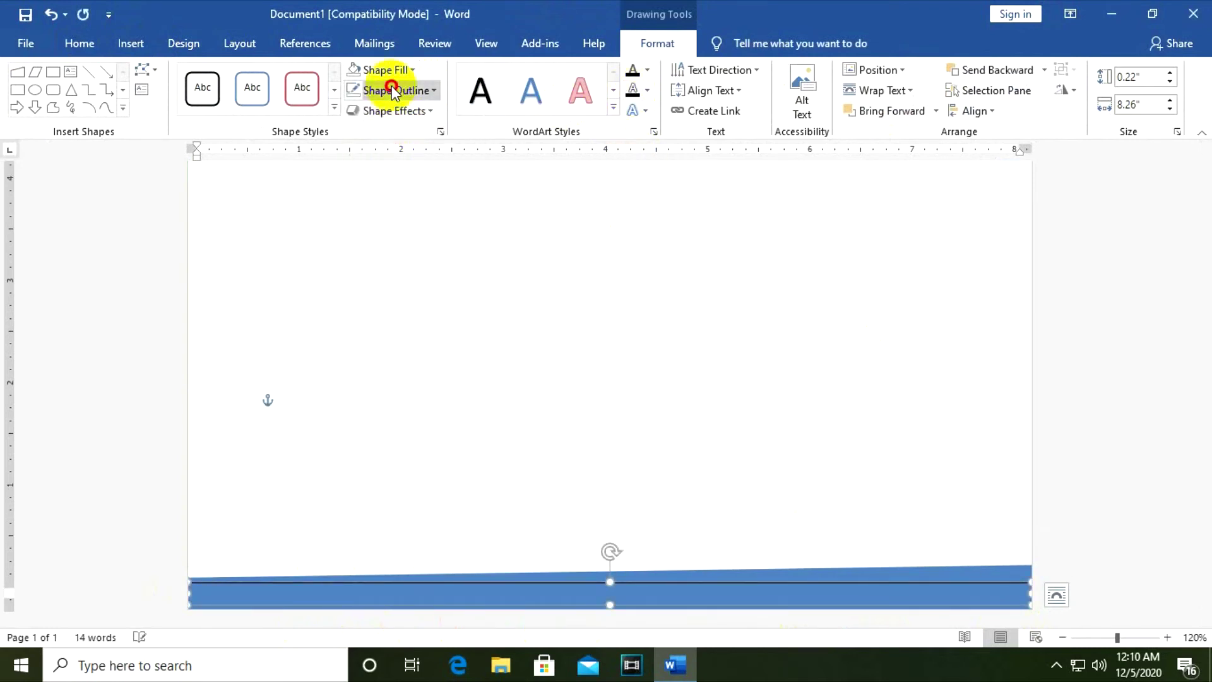
left_click(394, 90)
left_click(391, 246)
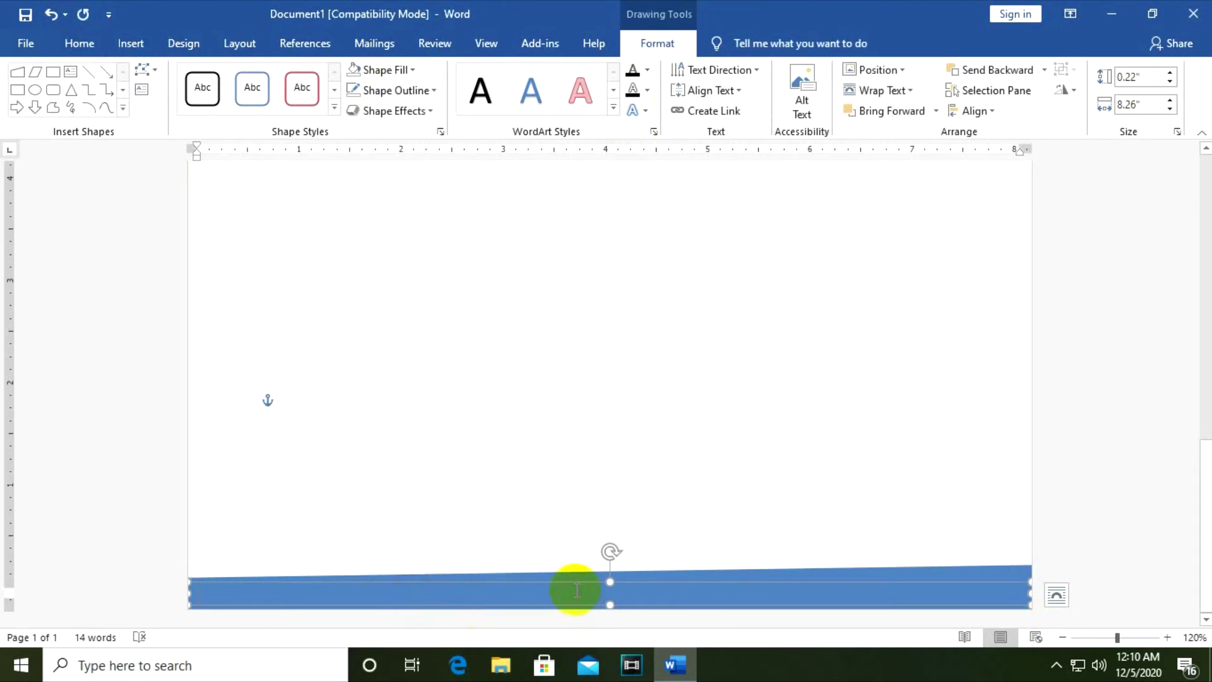
type("a")
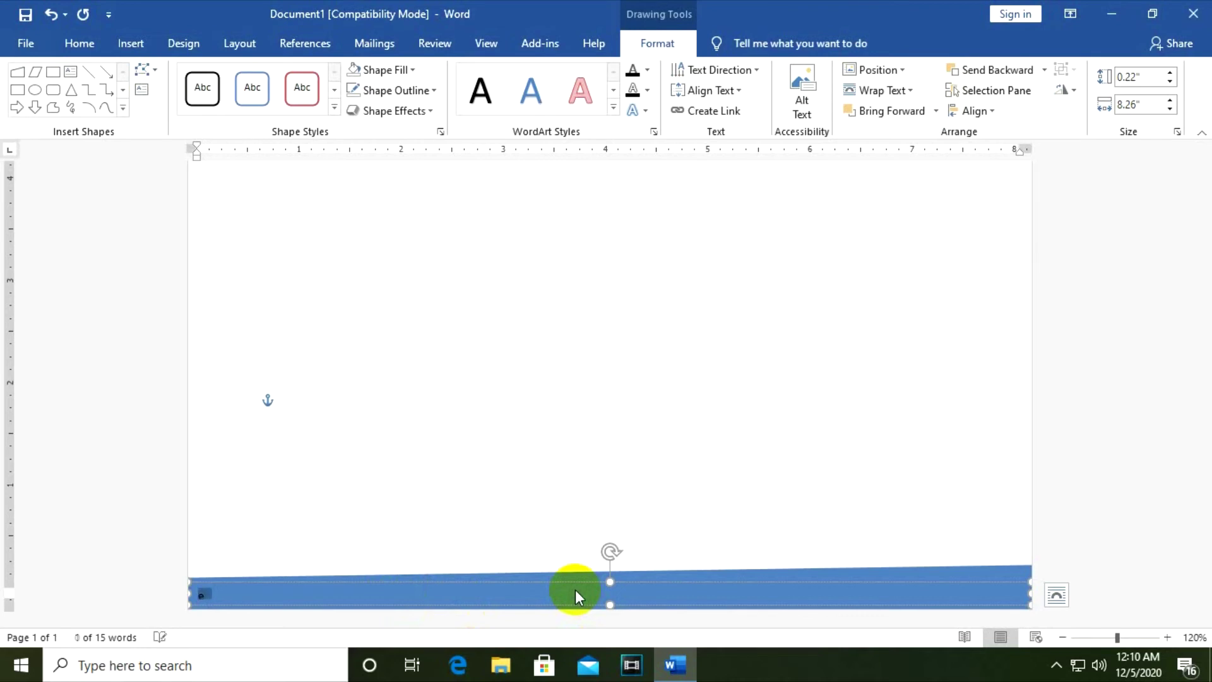
left_click(79, 43)
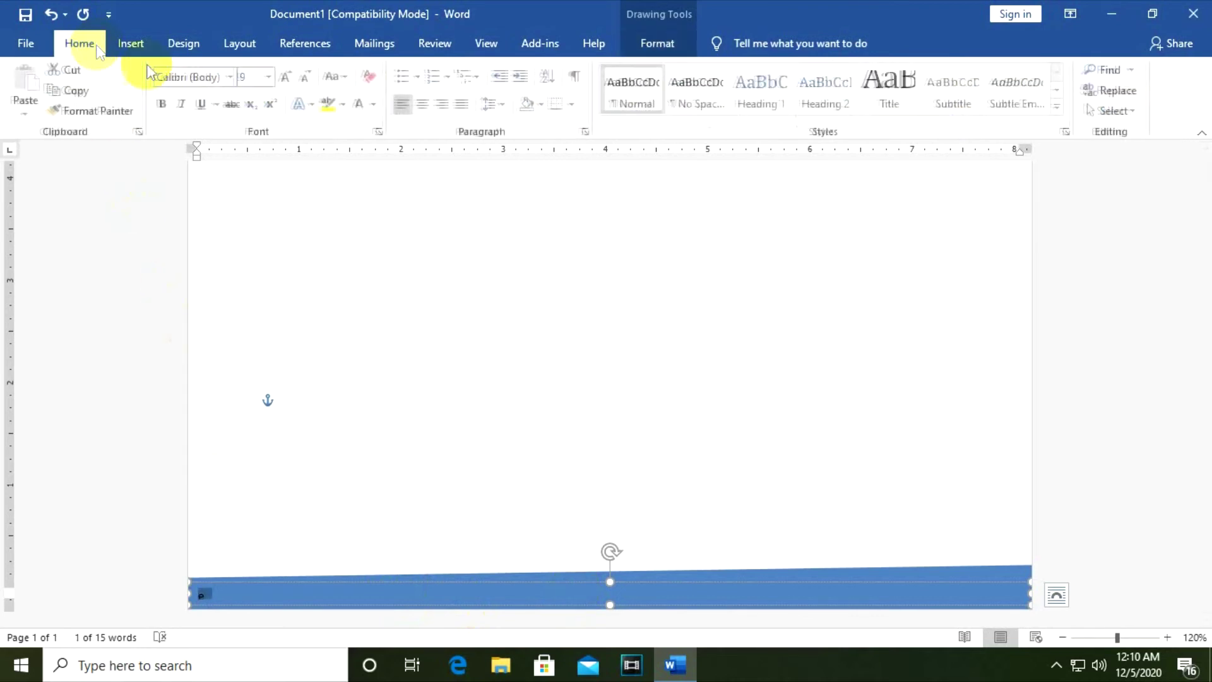
Set the footer text box's font size to 11.
left_click(268, 76)
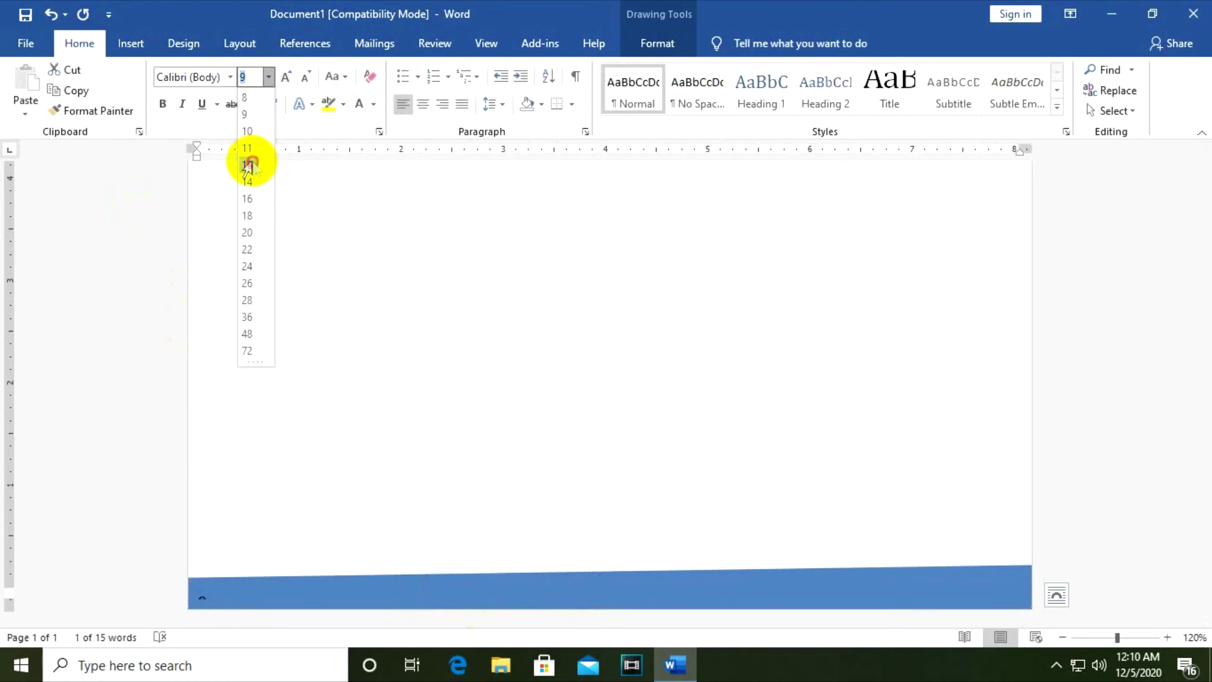
left_click(247, 165)
left_click(268, 76)
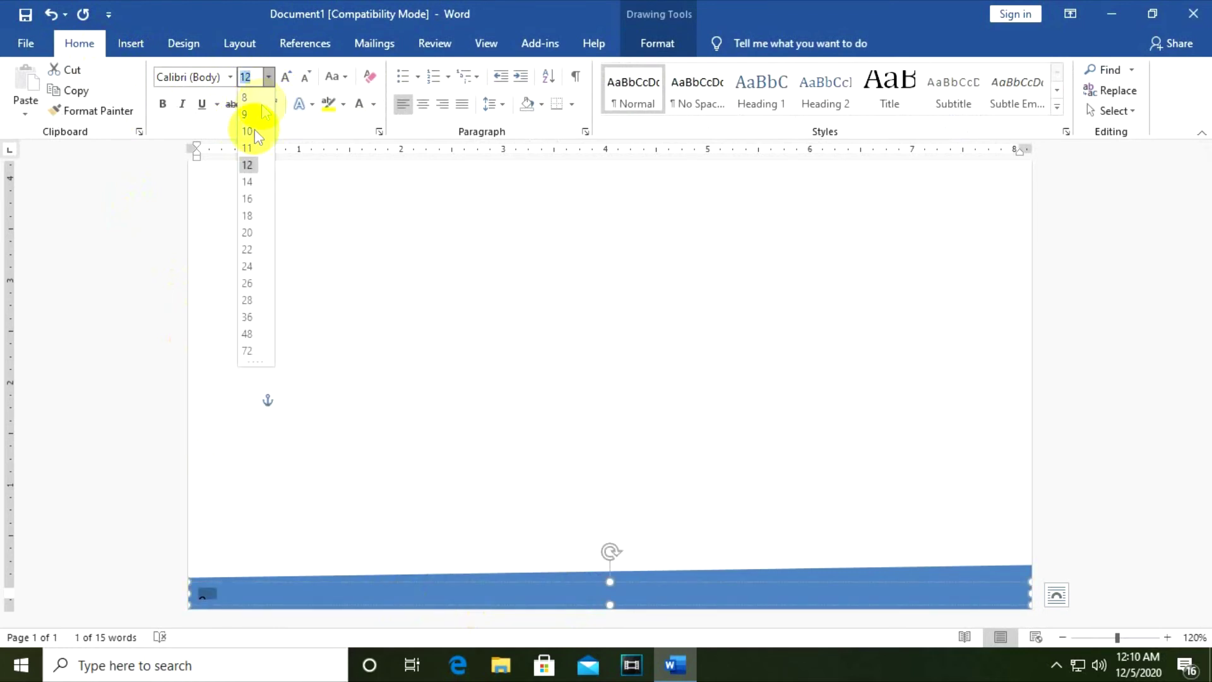
left_click(247, 147)
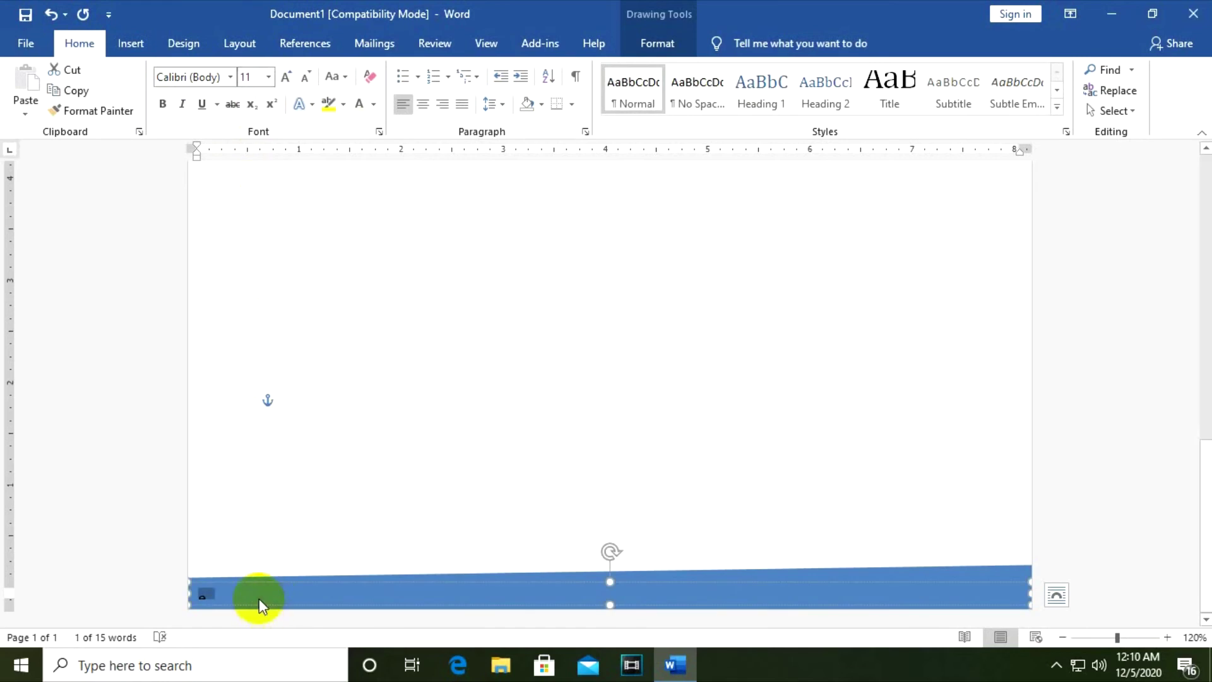
Set line spacing to Multiple at 1 with 0 pt after, then move the box above the band.
key("alt")
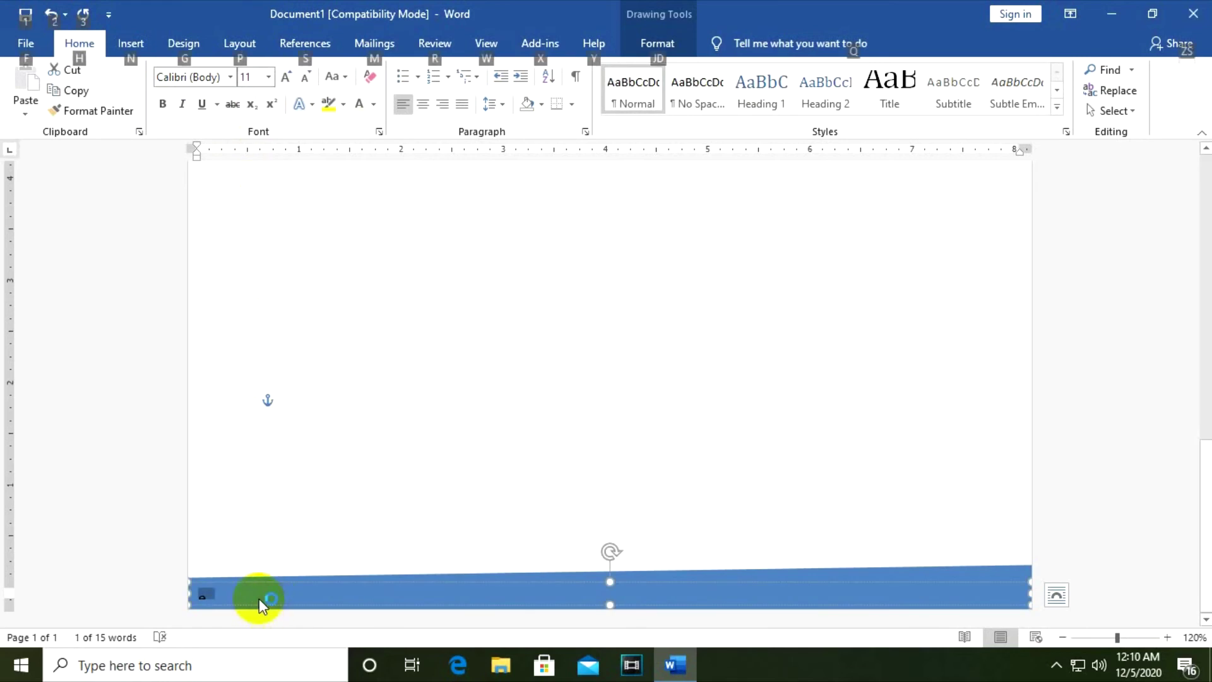
key("h")
key("p")
key("g")
key("alt+n")
key("alt+Down")
key("Return")
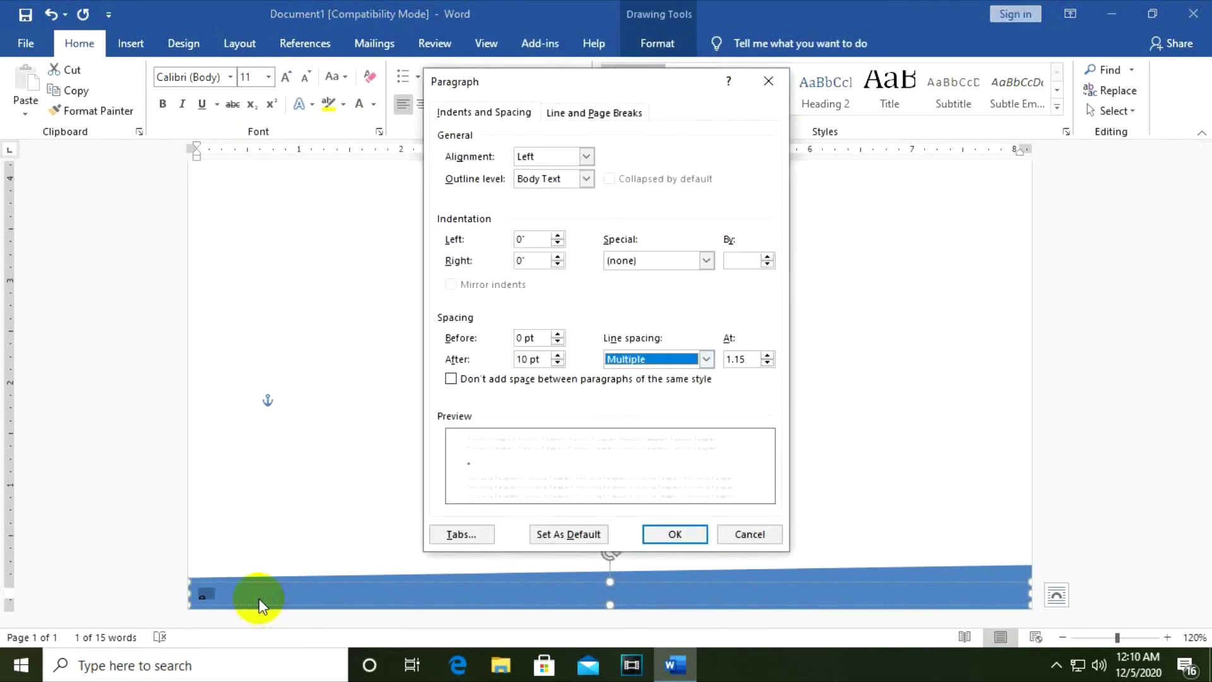
key("Tab")
type("1")
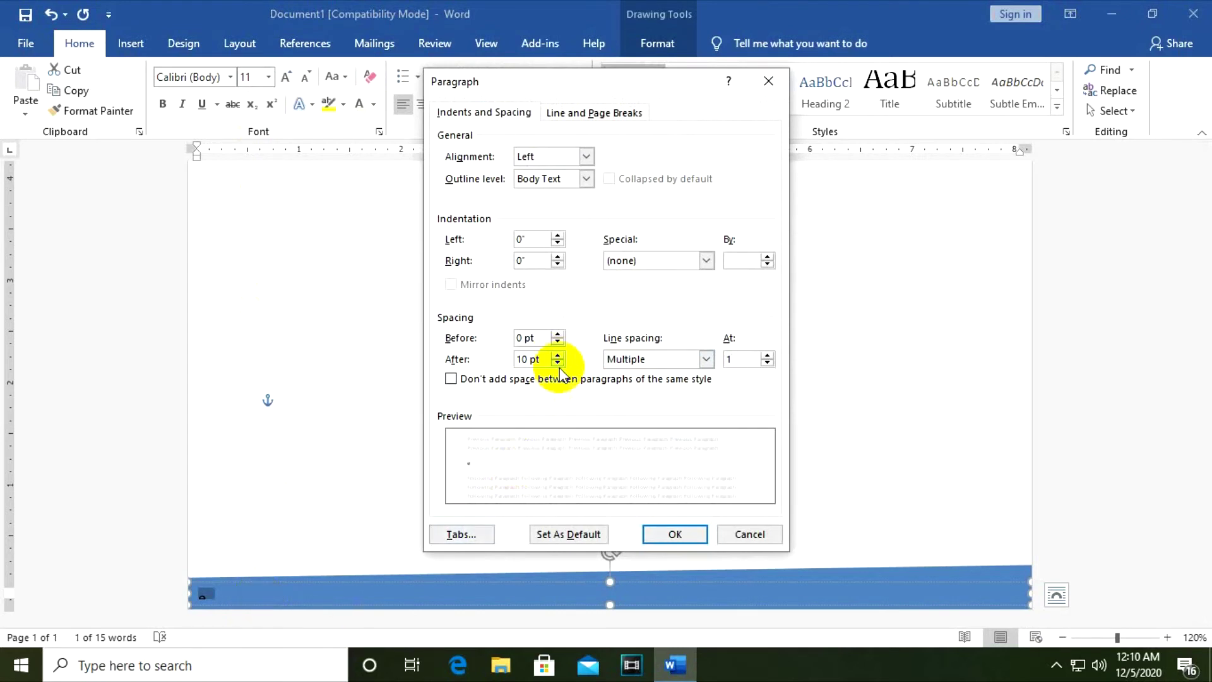
left_click(558, 363)
left_click(557, 362)
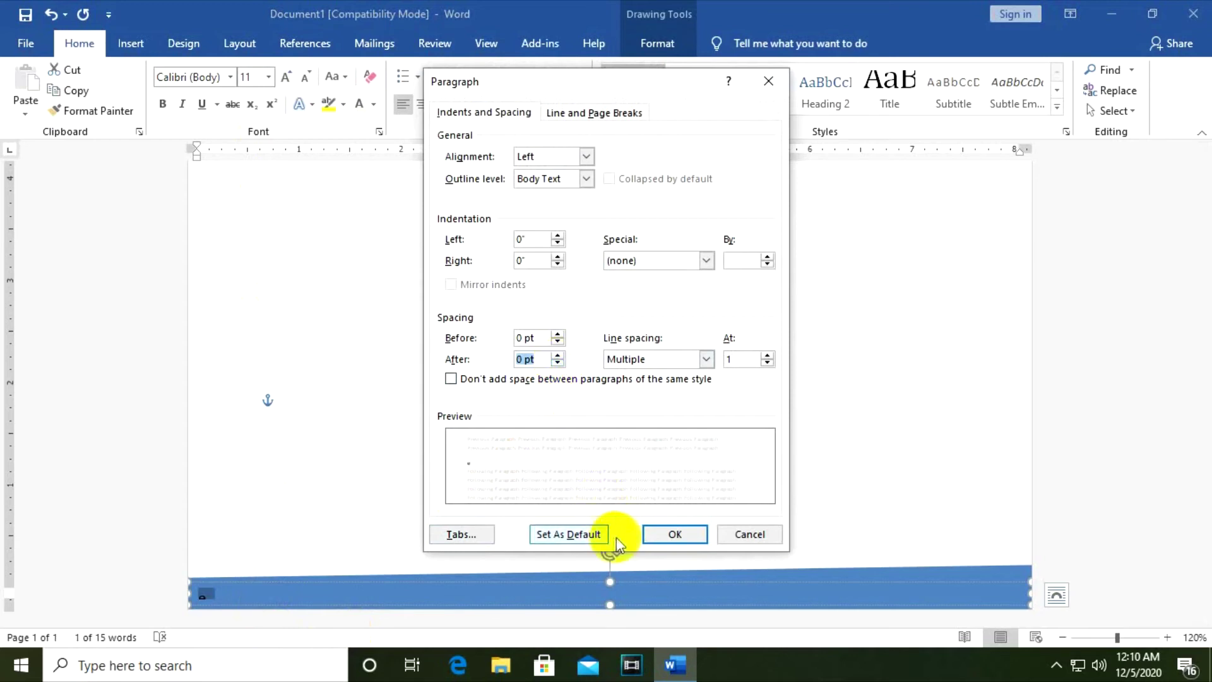
left_click(677, 535)
left_click(220, 588)
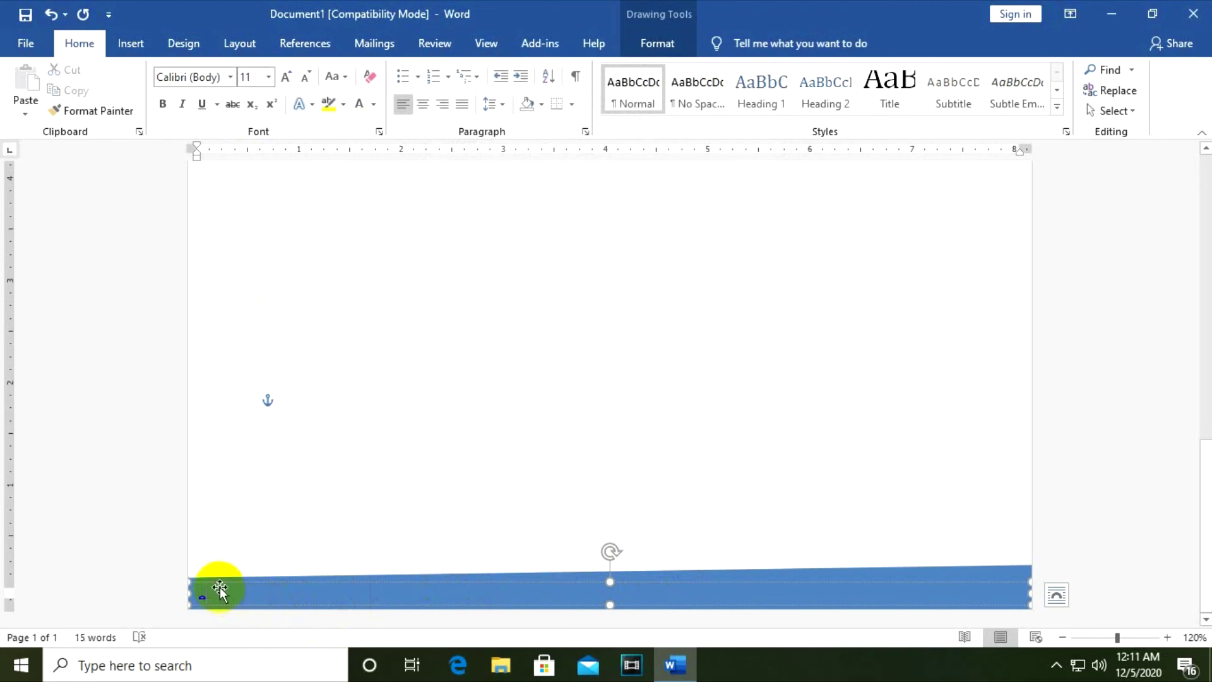
left_click_drag(405, 577, 407, 467)
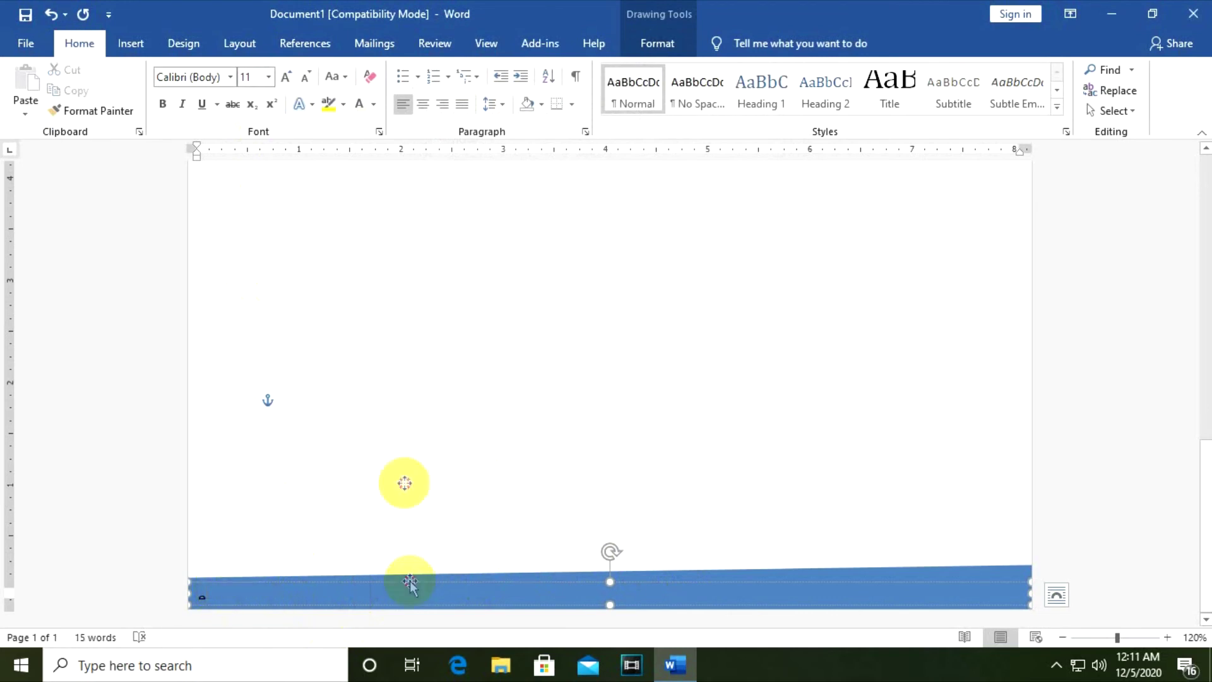
Type the 'Email :' line with the company's e-mail address and move the box back onto the band.
left_click_drag(265, 466, 139, 473)
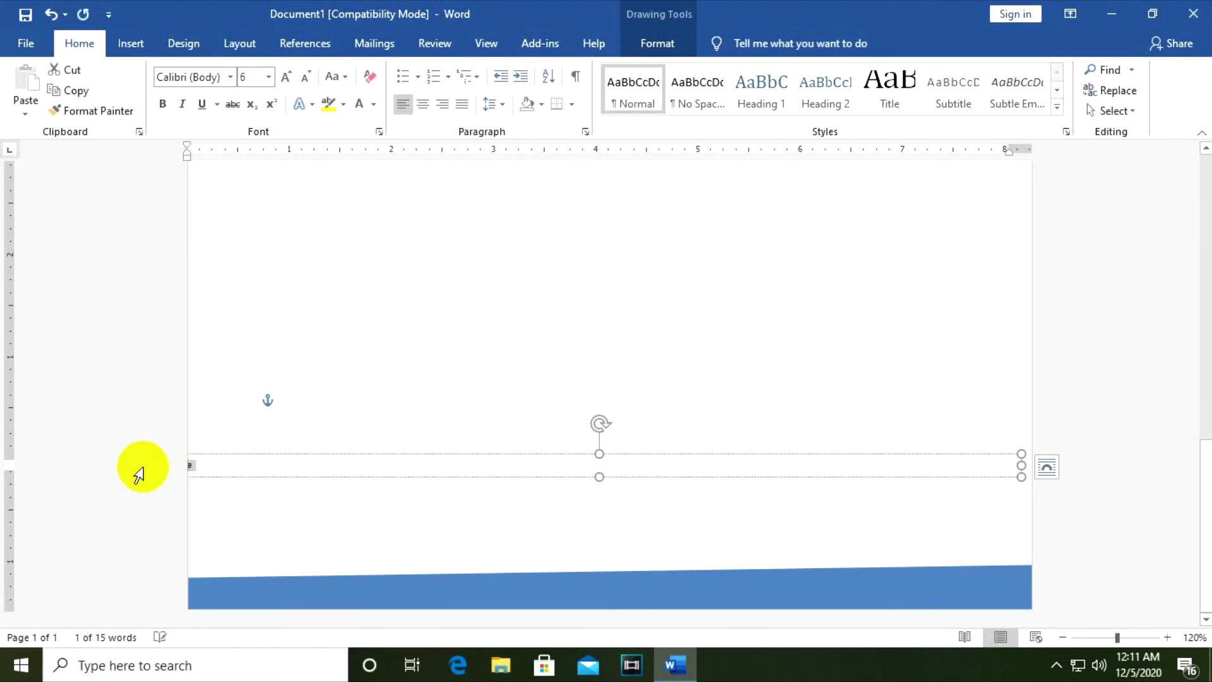
left_click(201, 467)
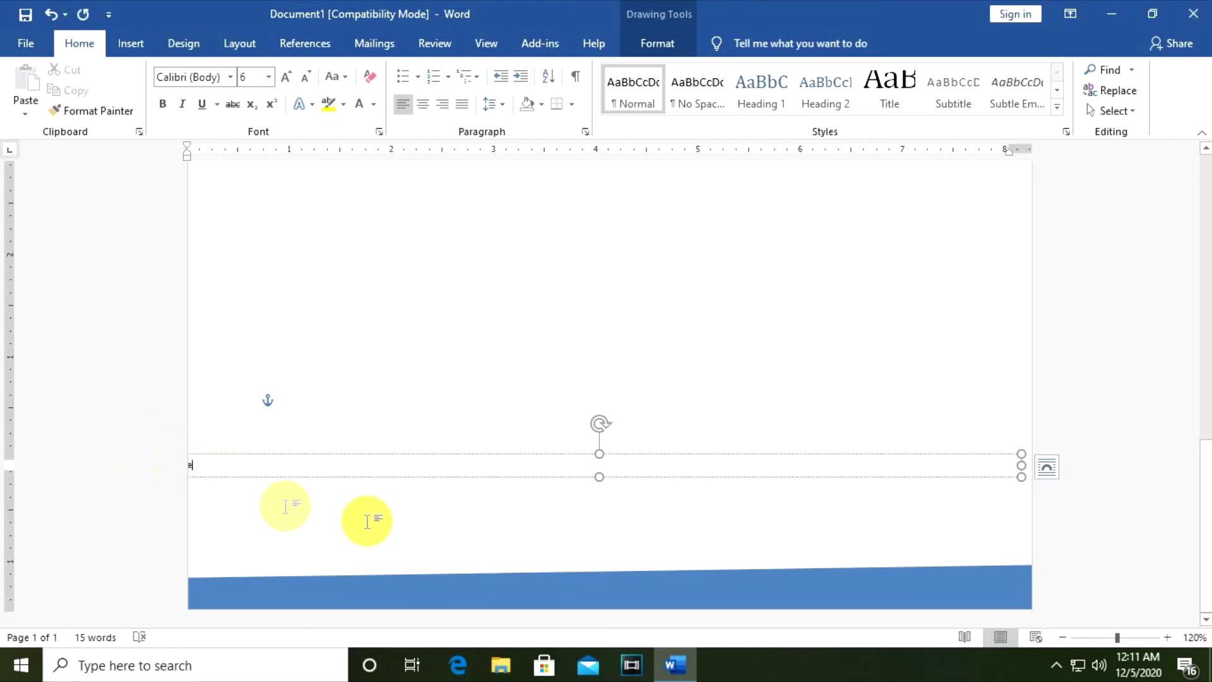
scroll(429, 515, "up", 3, "ctrl")
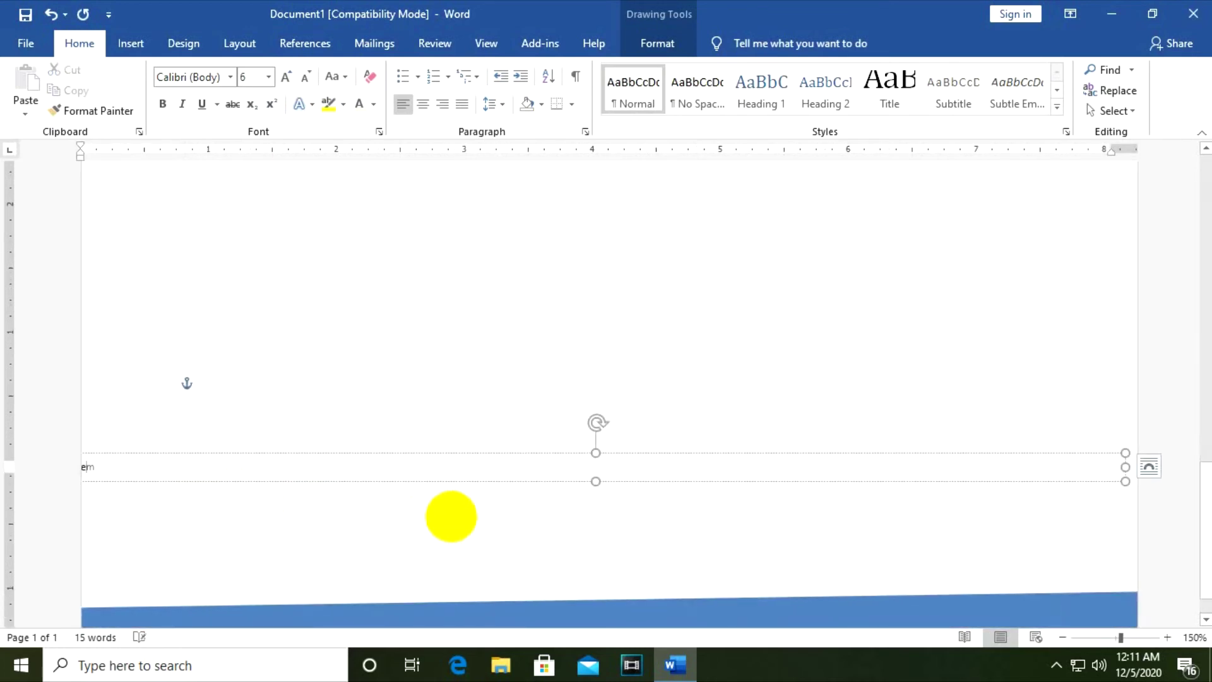
type("ail")
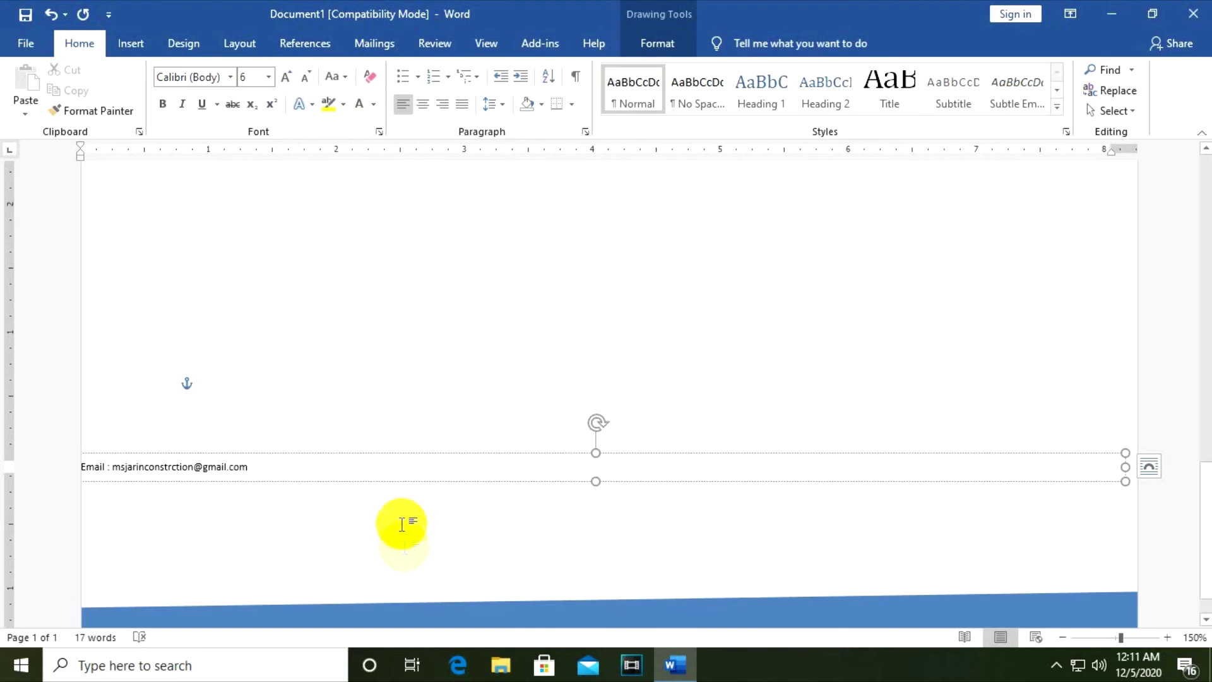
mouse_move(392, 481)
left_mouse_down()
mouse_move(414, 609)
mouse_move(419, 597)
left_mouse_up()
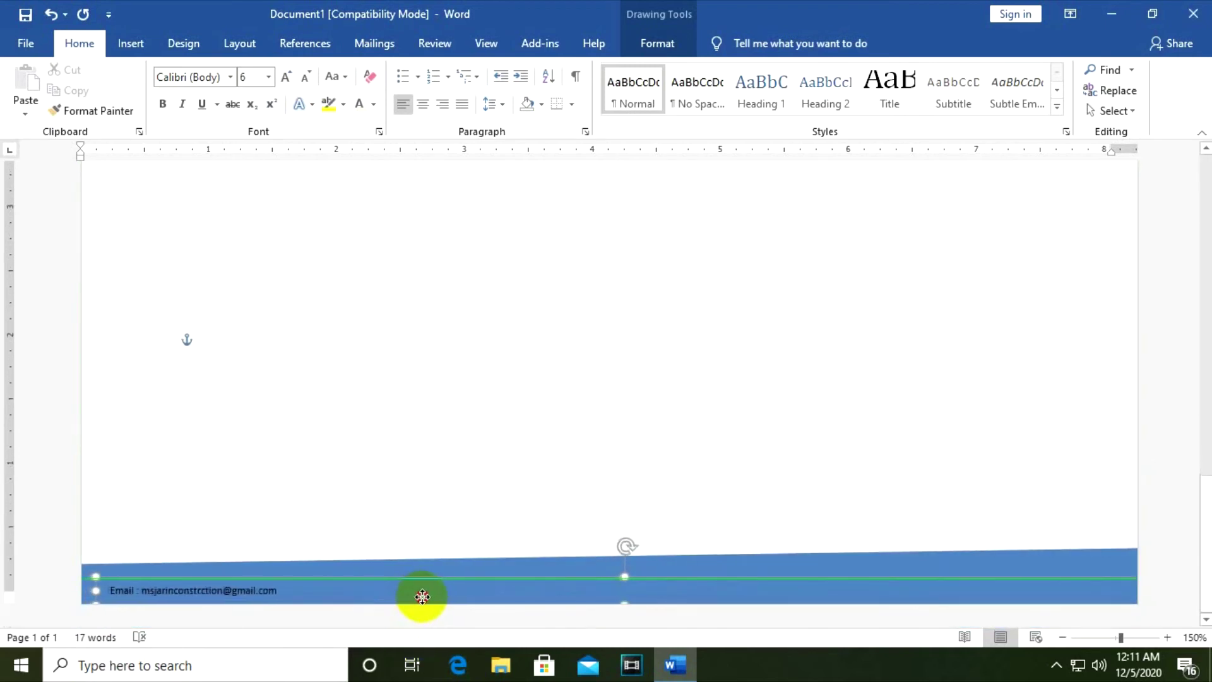
Make the footer email line white and enlarge it to size 8.
left_click_drag(298, 587, 110, 590)
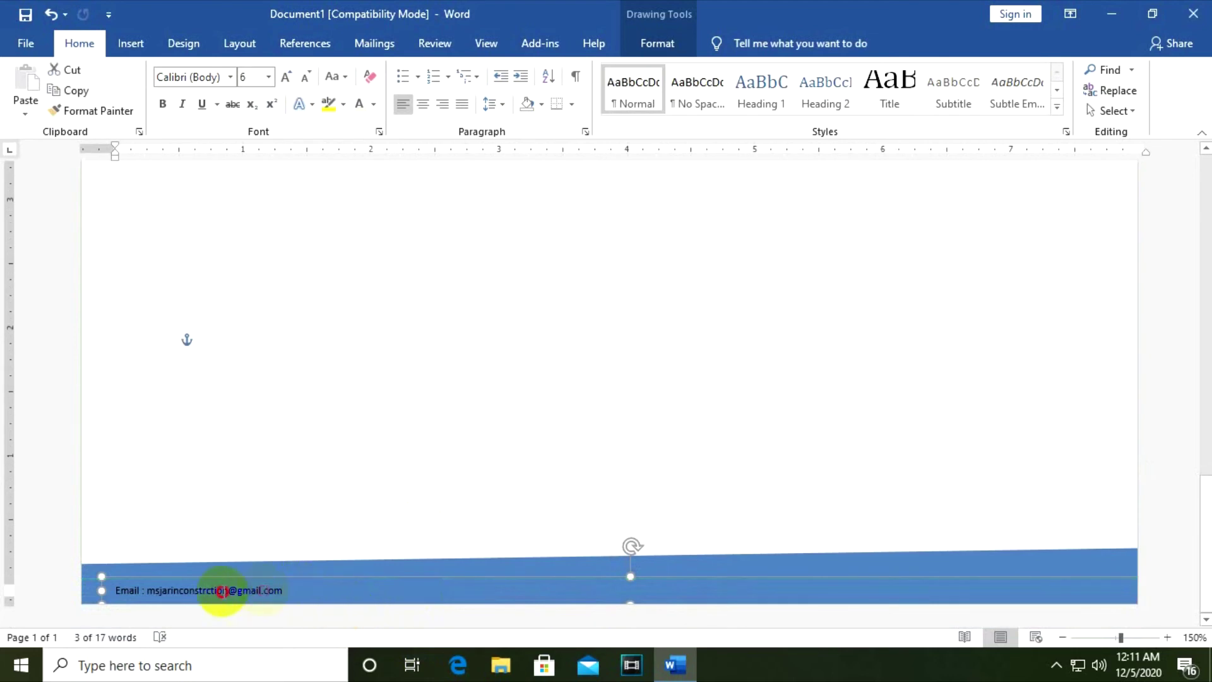
left_click(374, 105)
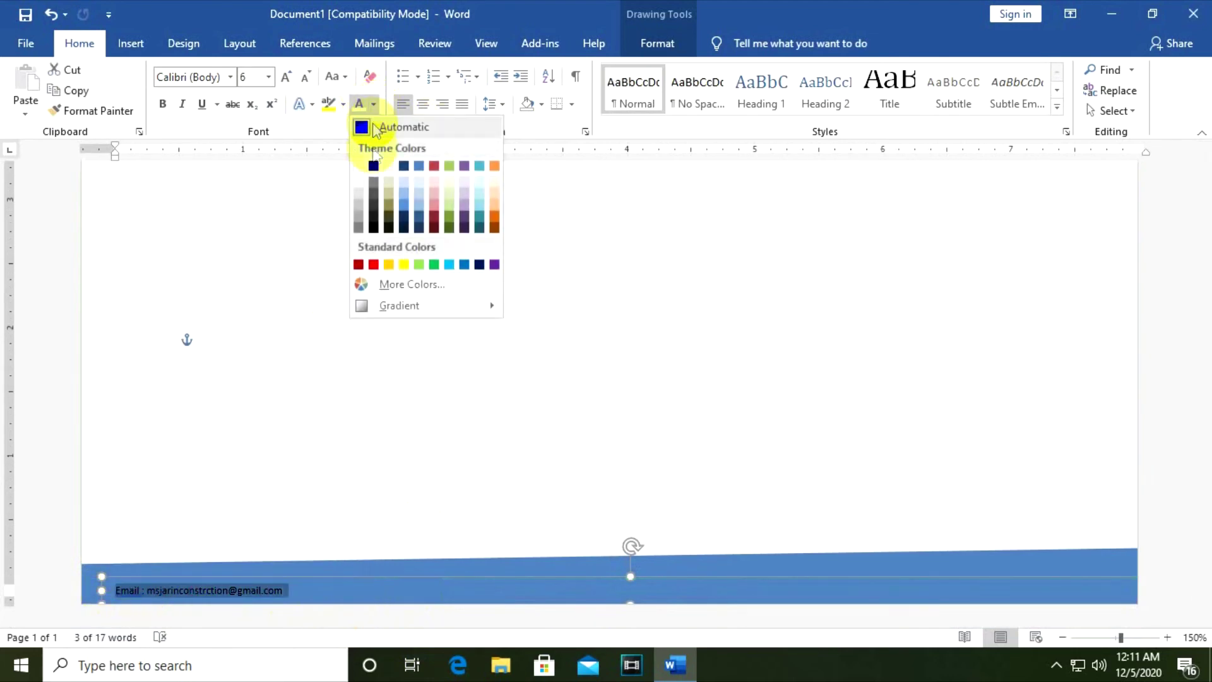
left_click(359, 167)
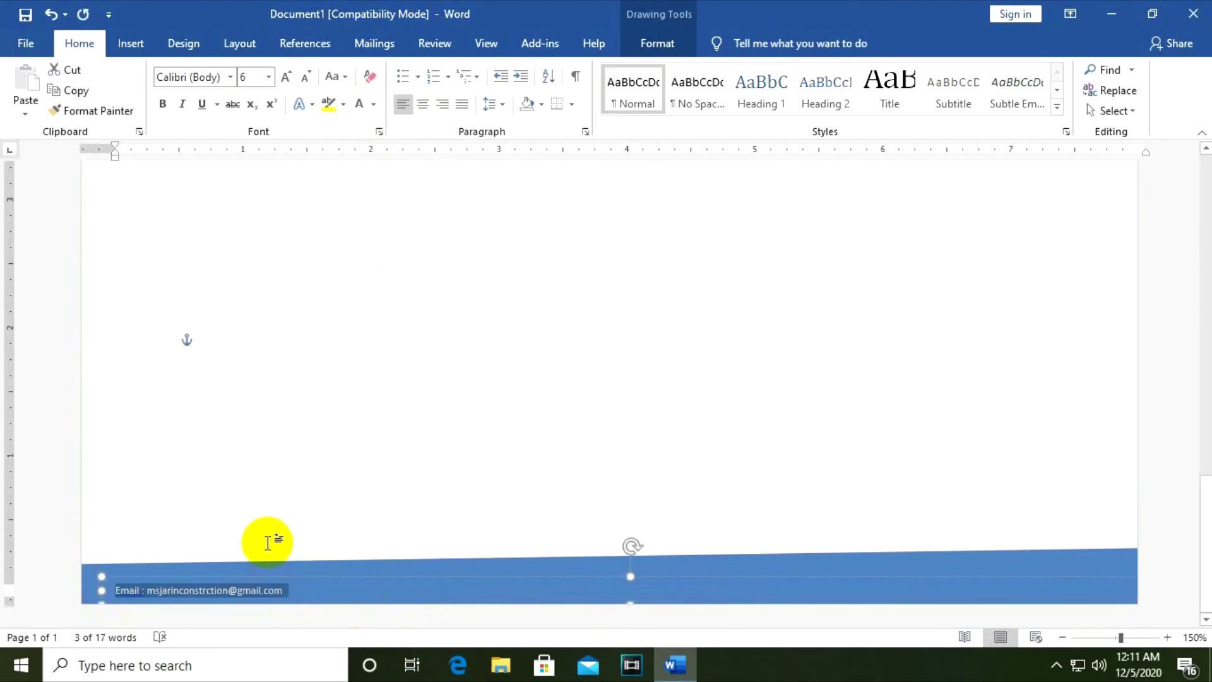
key("ctrl+bracketright")
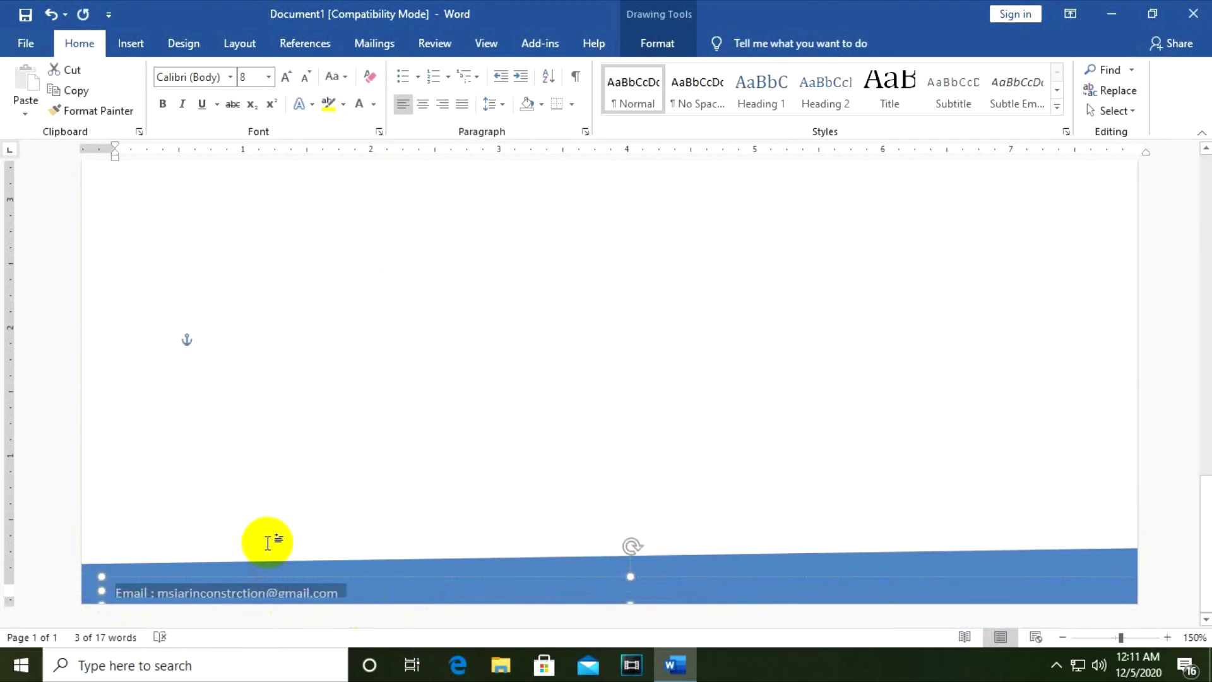
Nudge the footer text box up, append the 'Mobile :' label and phone number, and centre the line.
left_click(292, 577)
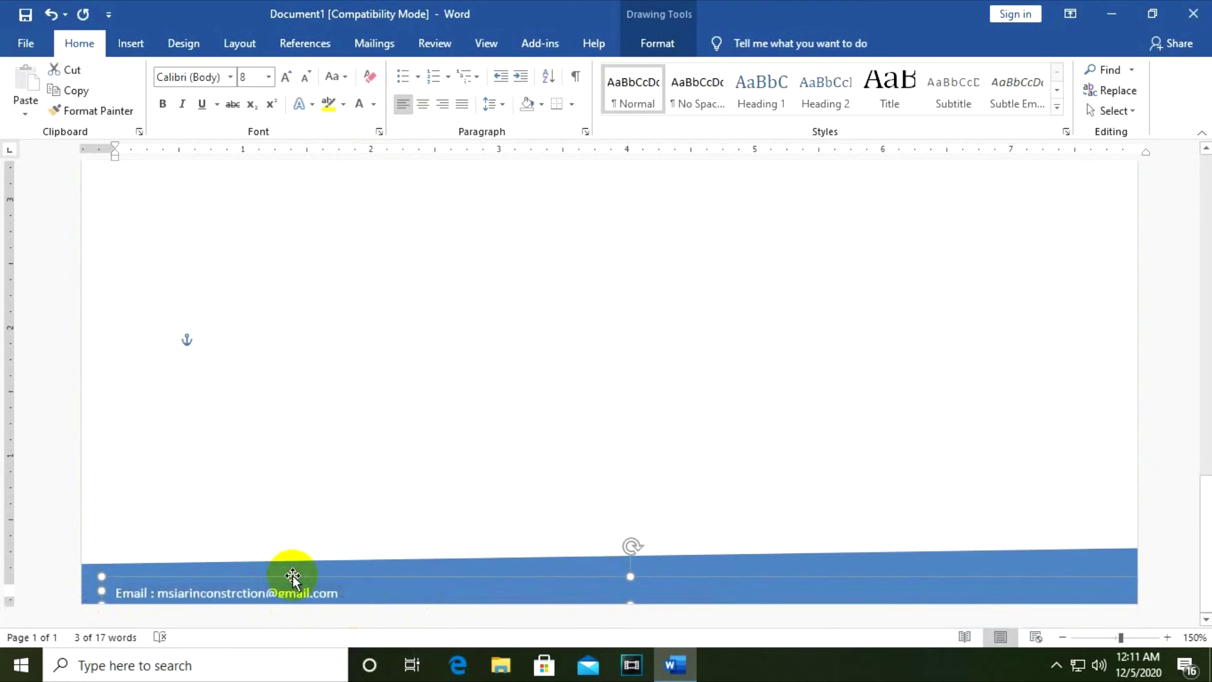
key("Up")
key("Up")
key("Up")
key("Up")
key("Up")
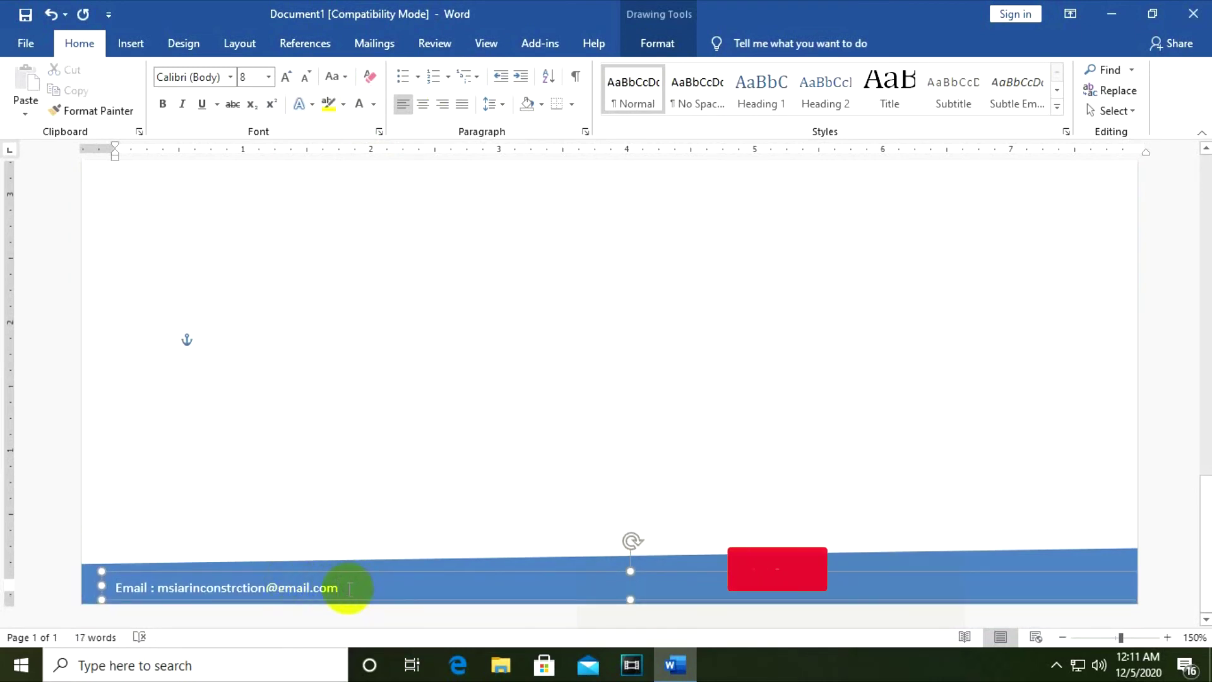
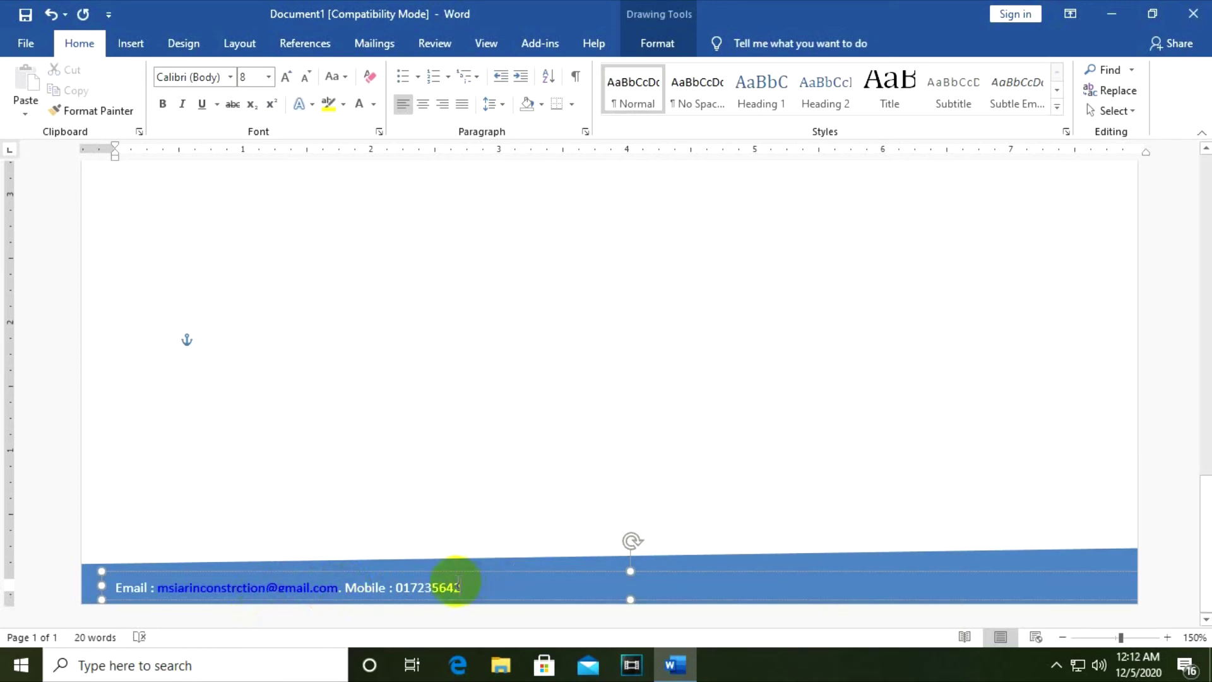
key("ctrl+e")
left_click(582, 479)
scroll(533, 462, "down", 3, "ctrl")
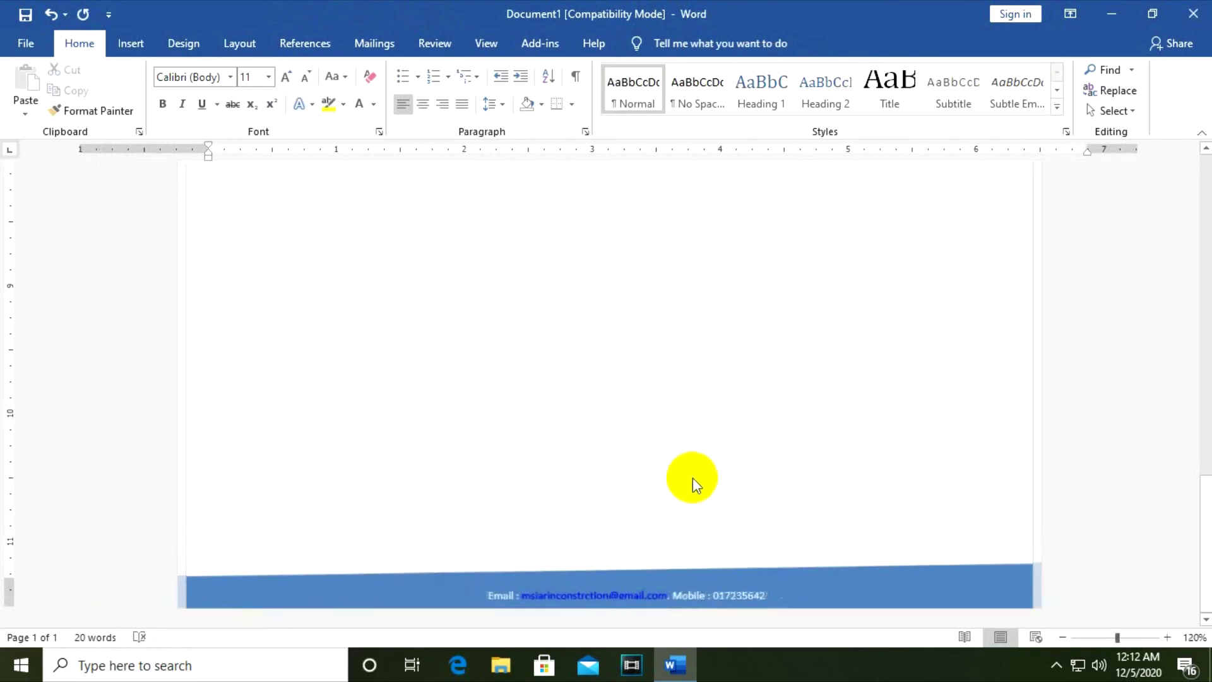
Turn the footer email address white.
scroll(691, 477, "up", 5, "ctrl")
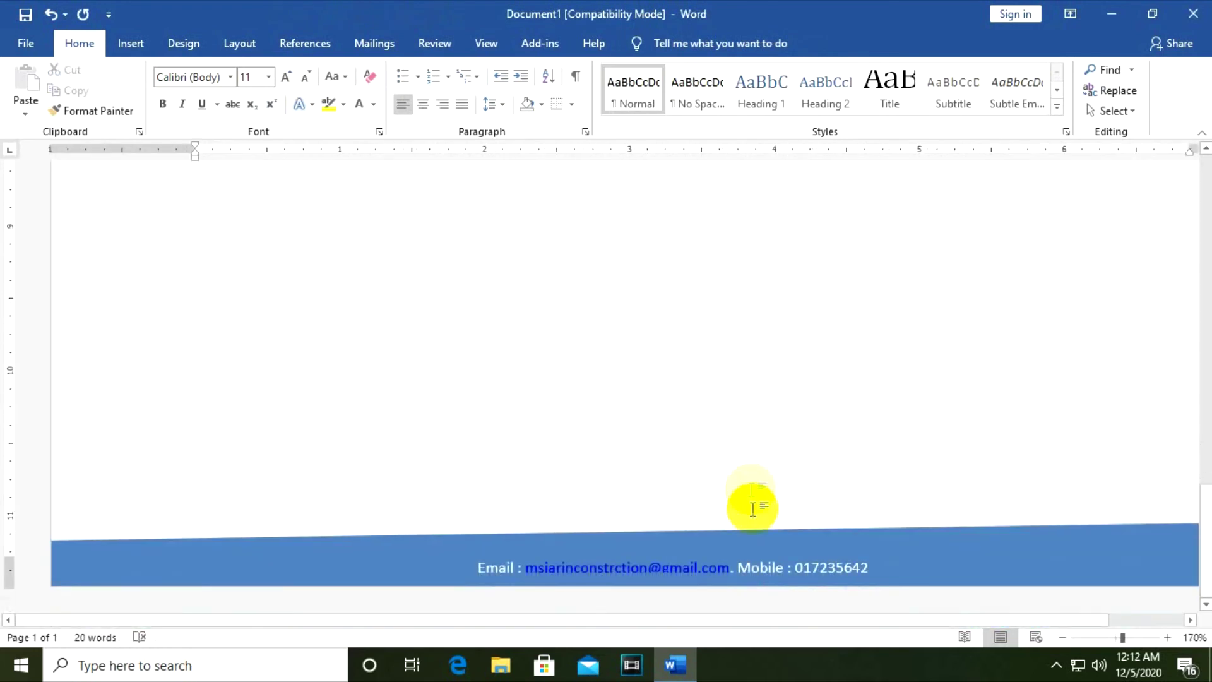
left_click_drag(534, 566, 729, 568)
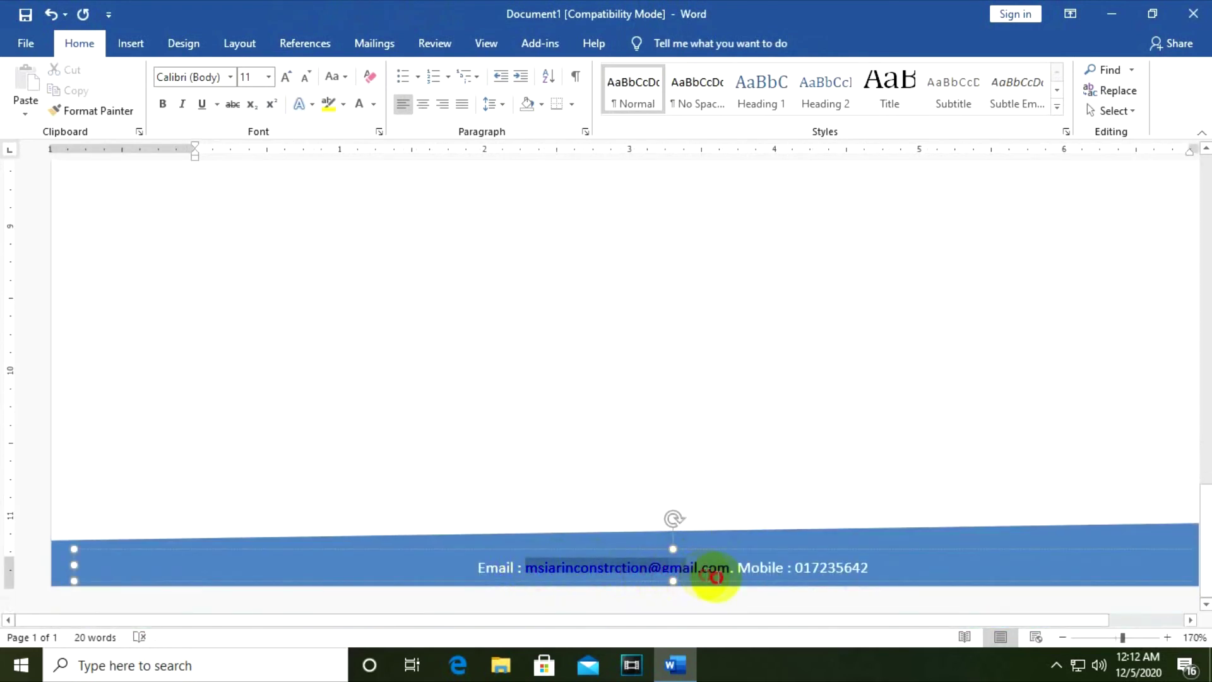
left_click(364, 118)
left_click(652, 300)
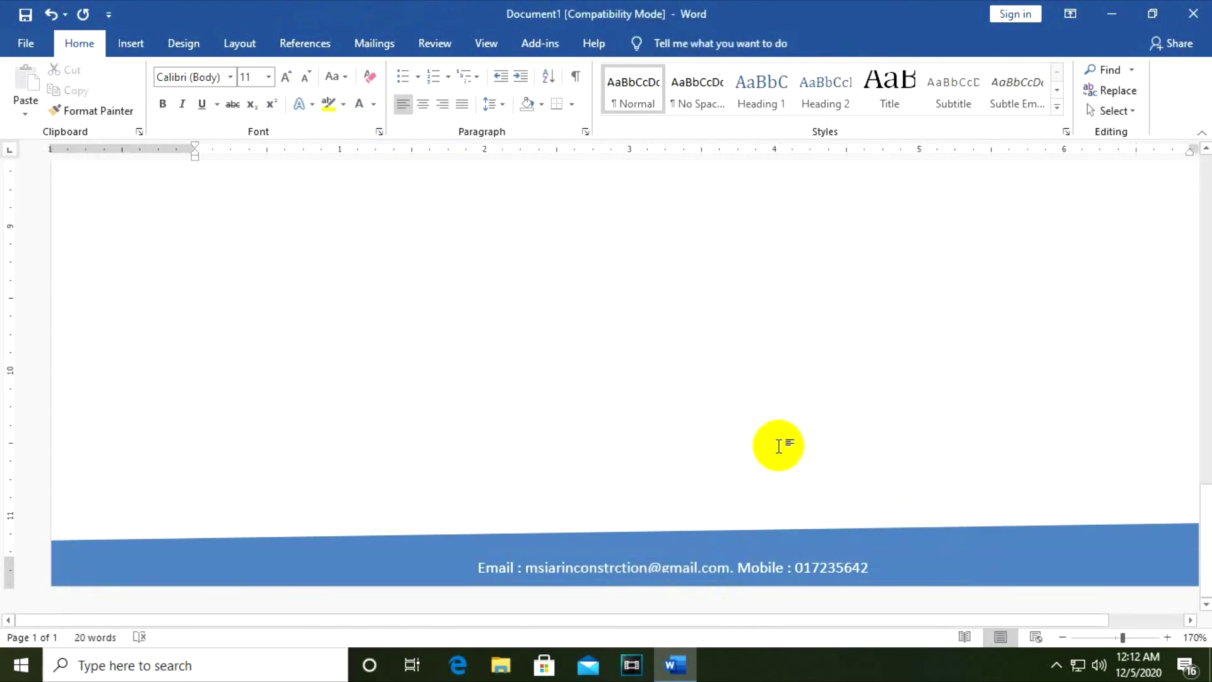
Enlarge the whole email and mobile contact line to size 10.
left_click(724, 539)
scroll(747, 514, "down", 3)
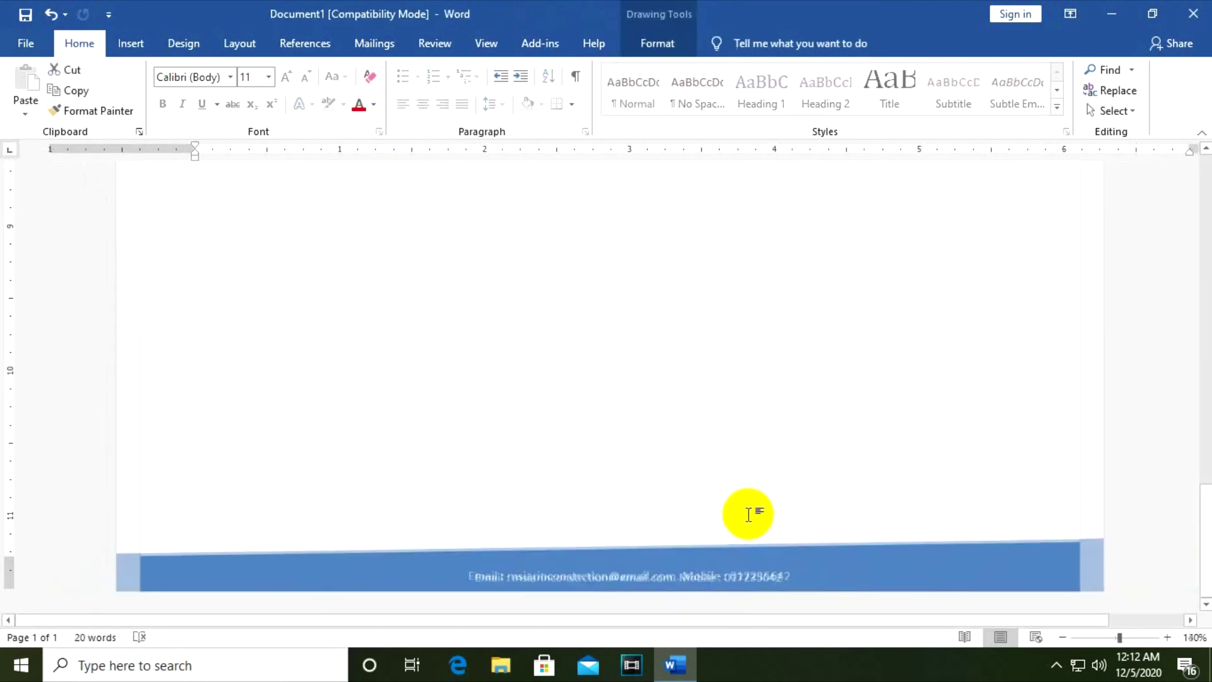
scroll(749, 513, "down", 1)
scroll(749, 543, "down", 2)
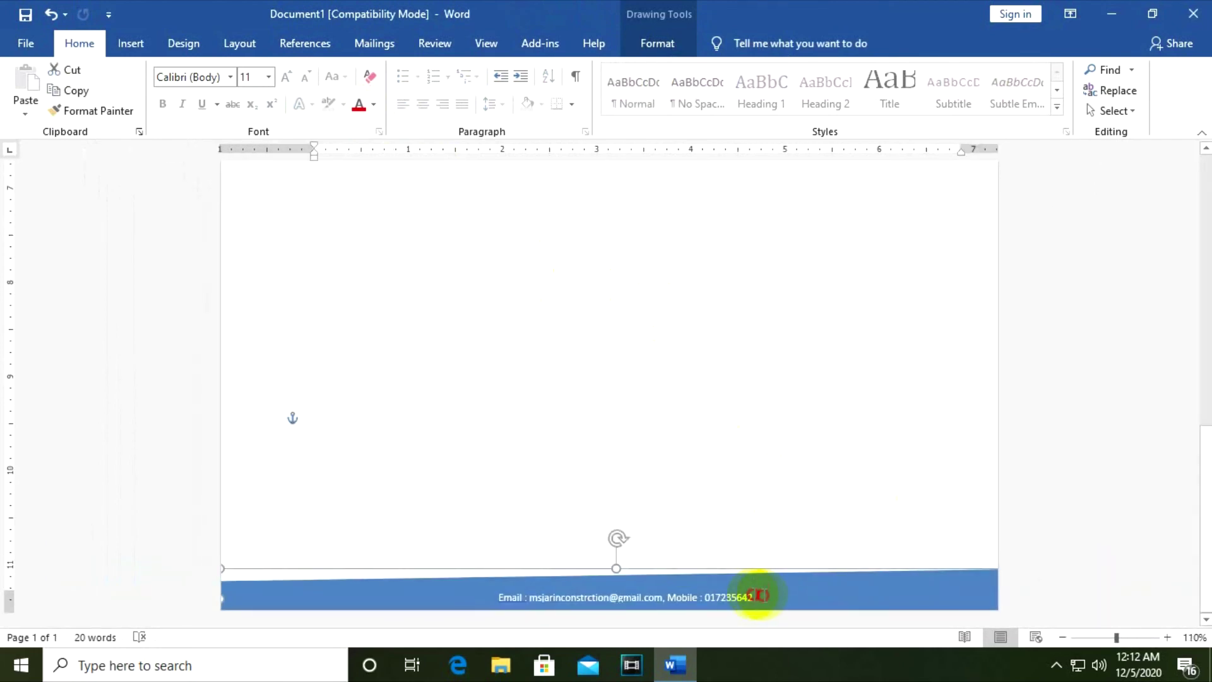
left_click_drag(757, 595, 478, 603)
key("ctrl+shift+period")
key("ctrl+shift+period")
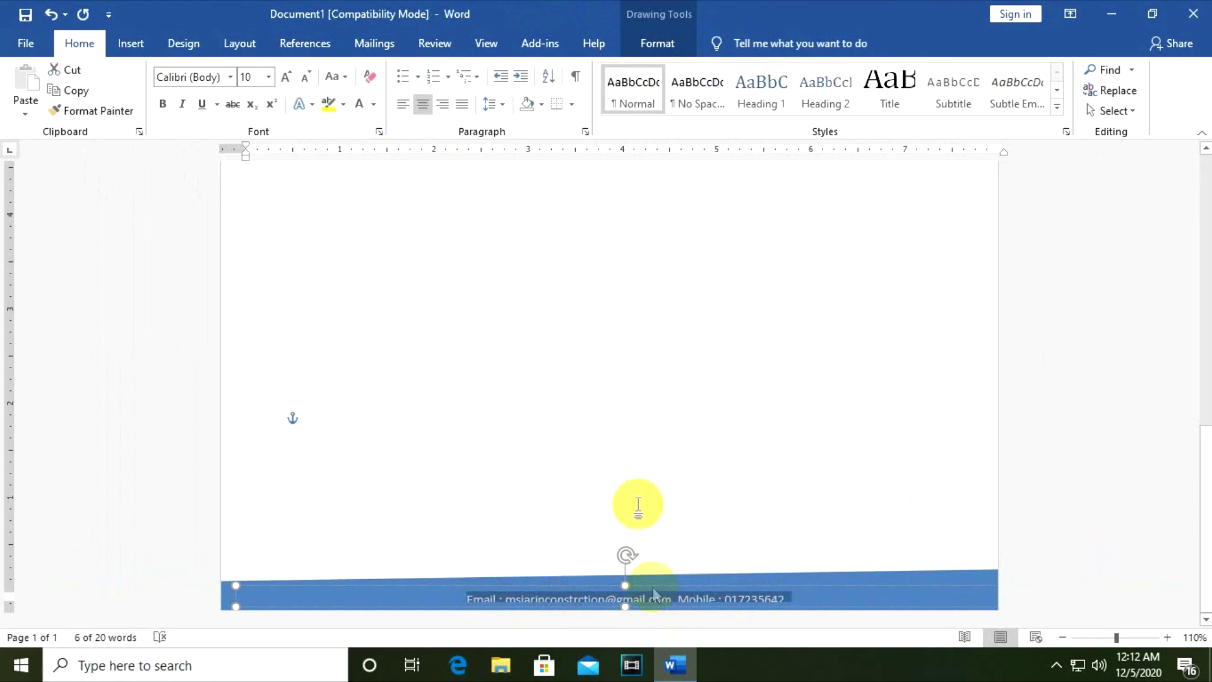
Nudge the footer text box up and resize it so all the contact text shows.
left_click(638, 505)
left_click(627, 590)
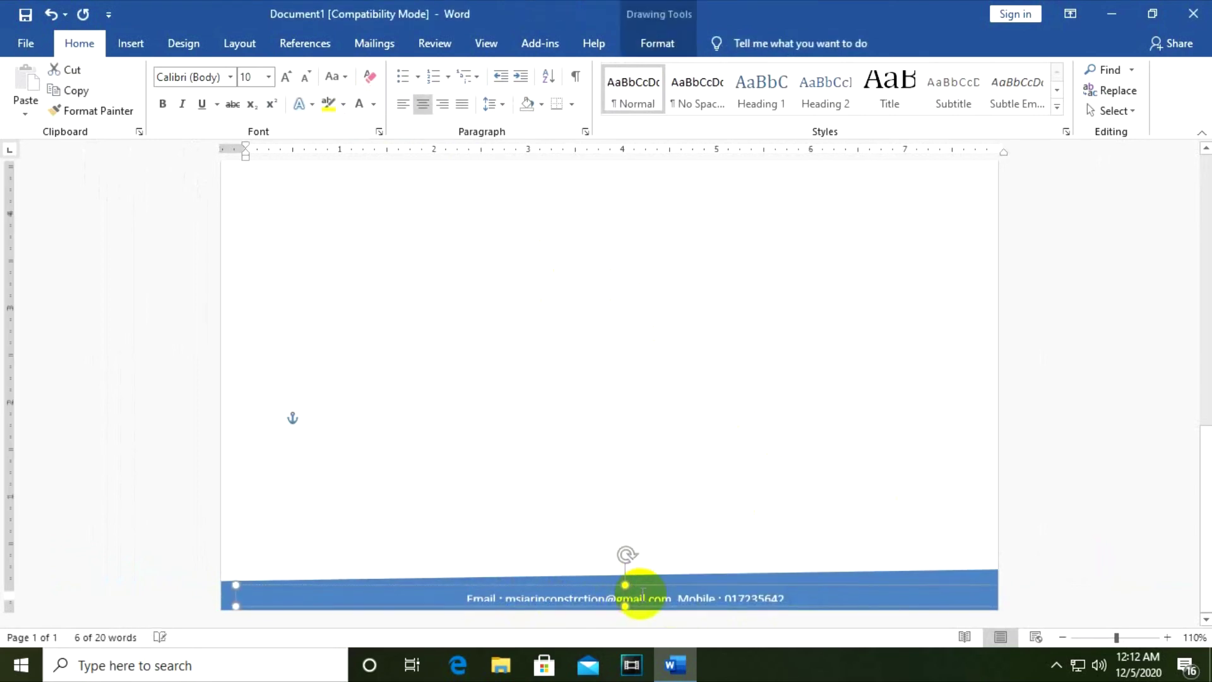
key("Up")
key("Up")
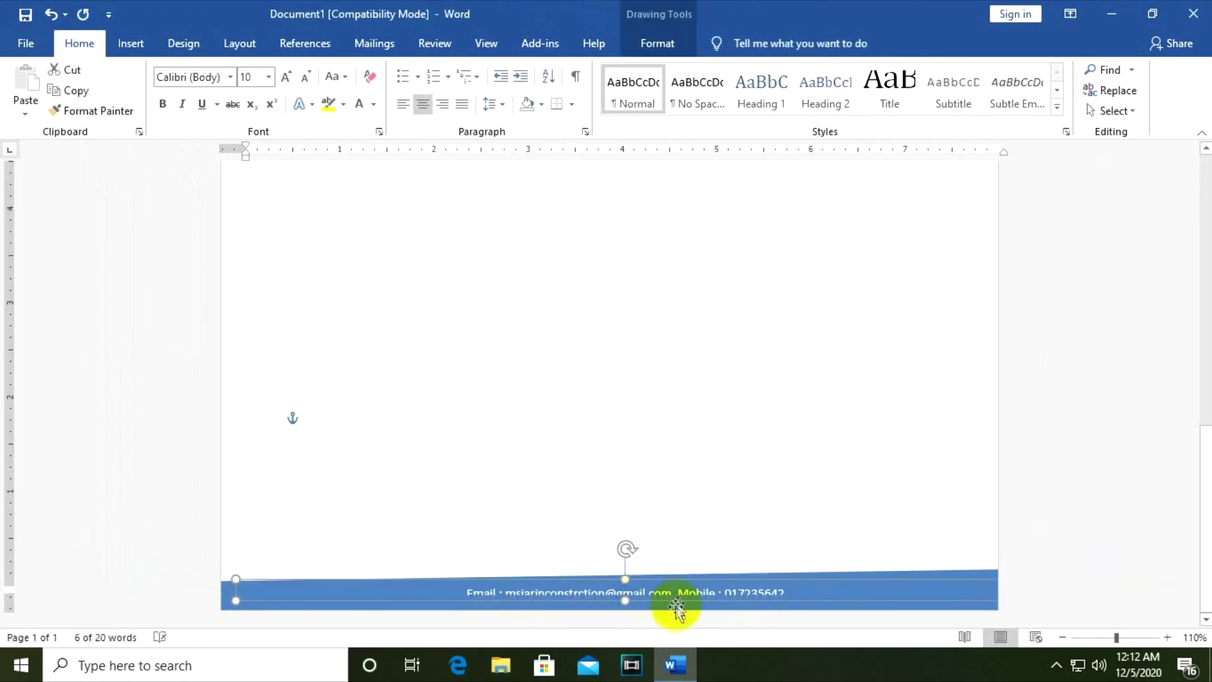
left_click_drag(625, 602, 625, 609)
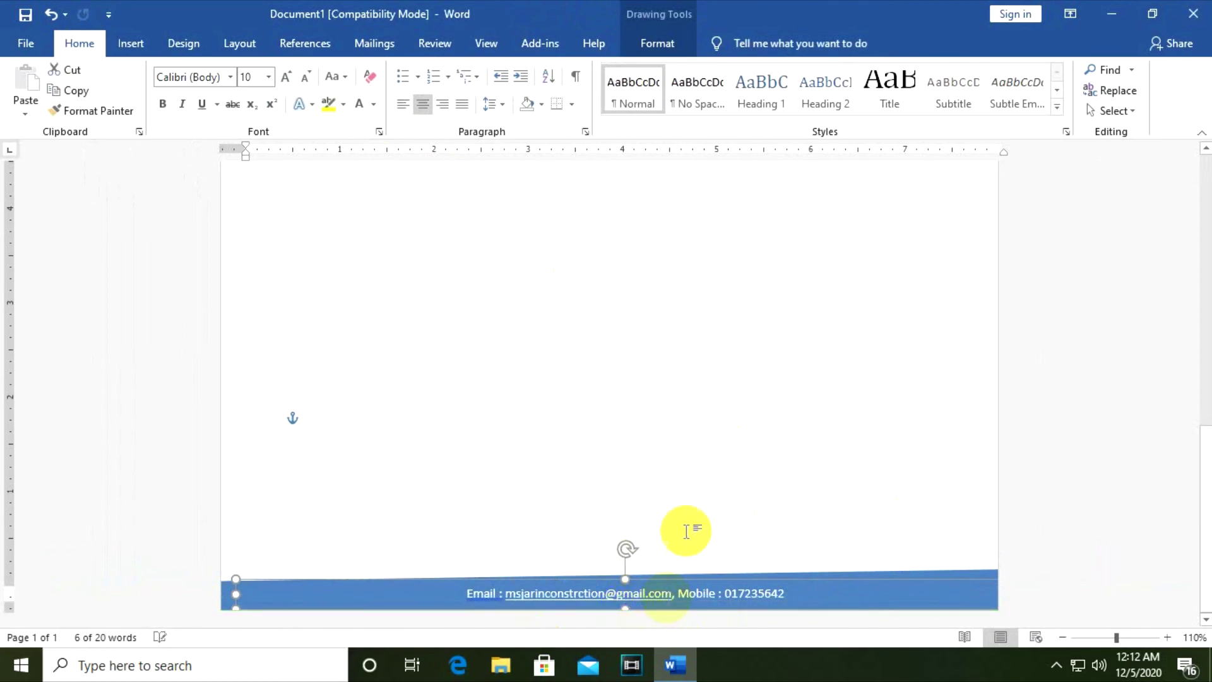
Drag the top edge of the blue footer wave shape slightly lower.
left_click(713, 467)
left_click(700, 575)
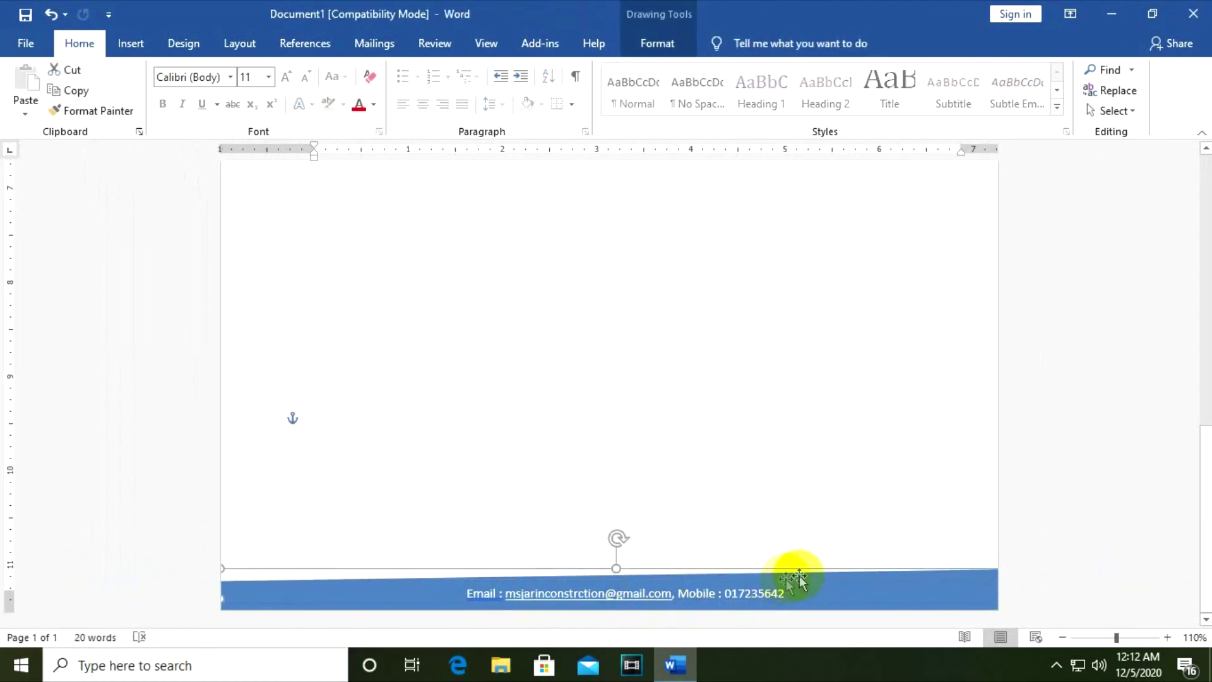
left_click_drag(624, 573, 624, 577)
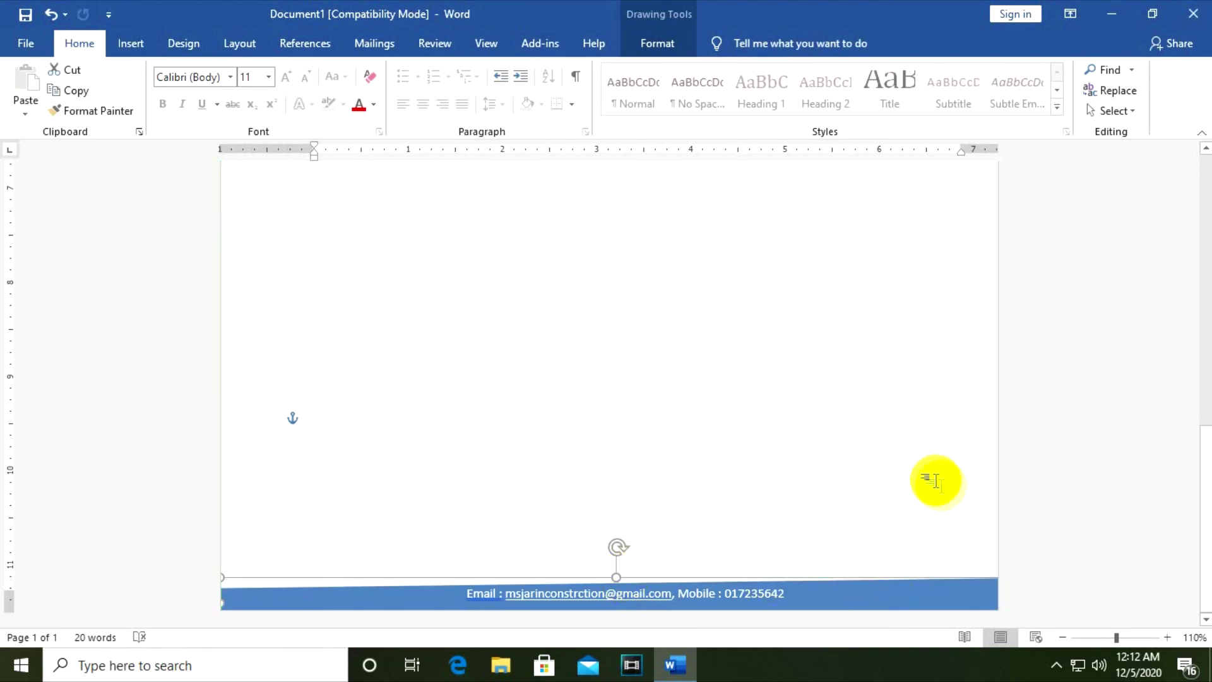
left_click(906, 481)
scroll(857, 467, "down", 6, "ctrl")
scroll(871, 472, "down", 1, "ctrl")
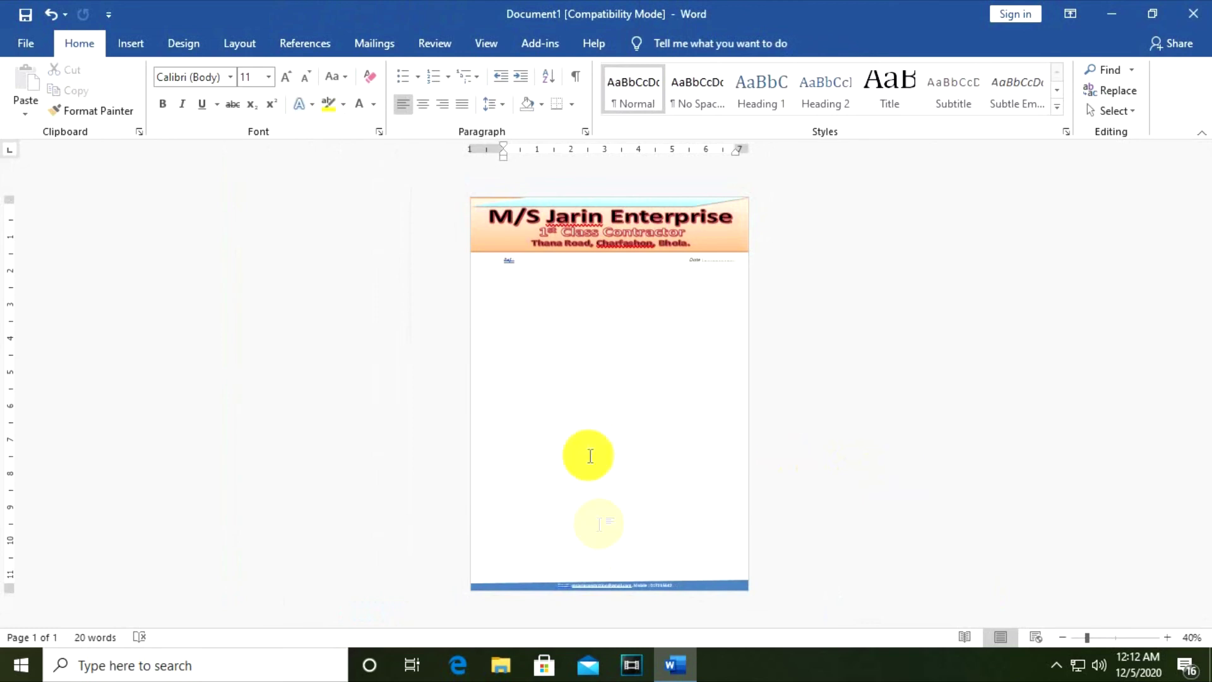
scroll(694, 370, "up", 2, "ctrl")
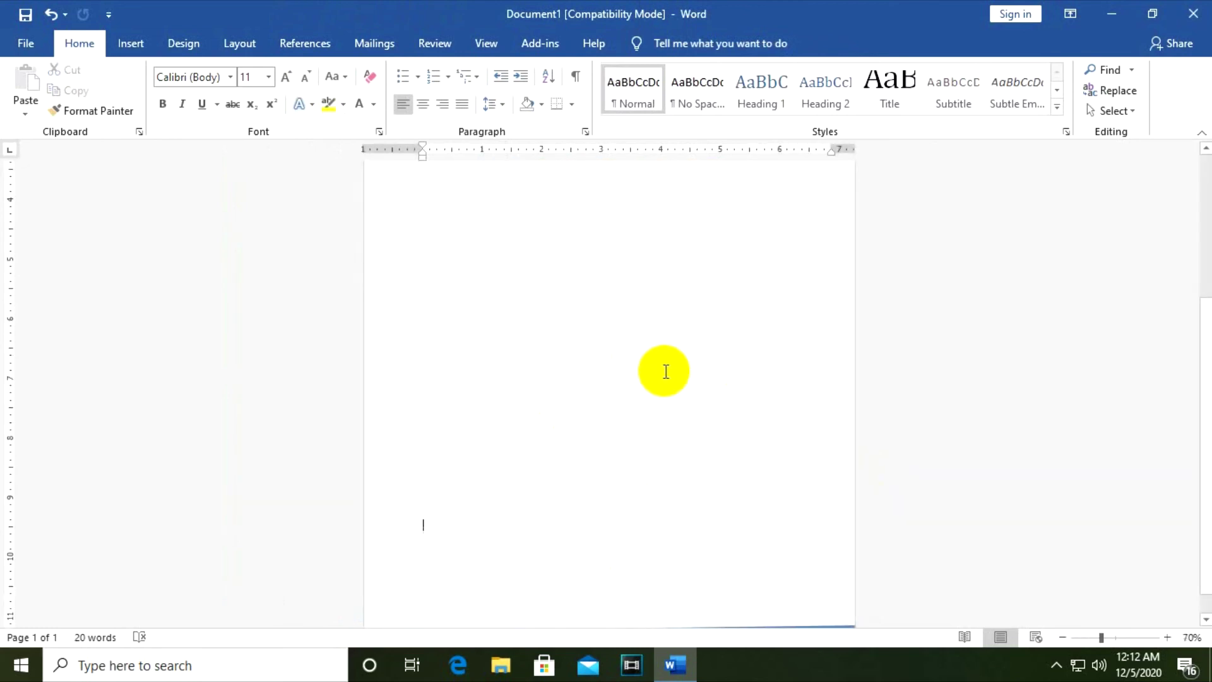
scroll(652, 374, "down", 2, "ctrl")
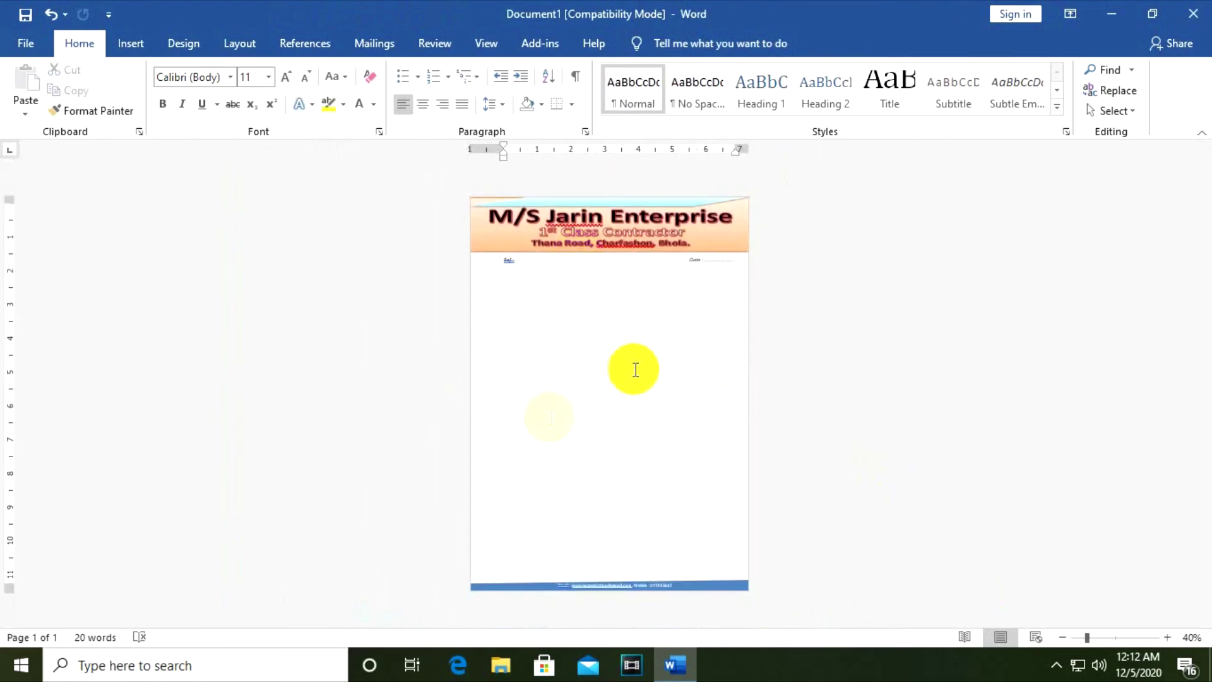
Open the Printed Watermark dialog via Design > Watermark > Custom Watermark.
left_click(129, 43)
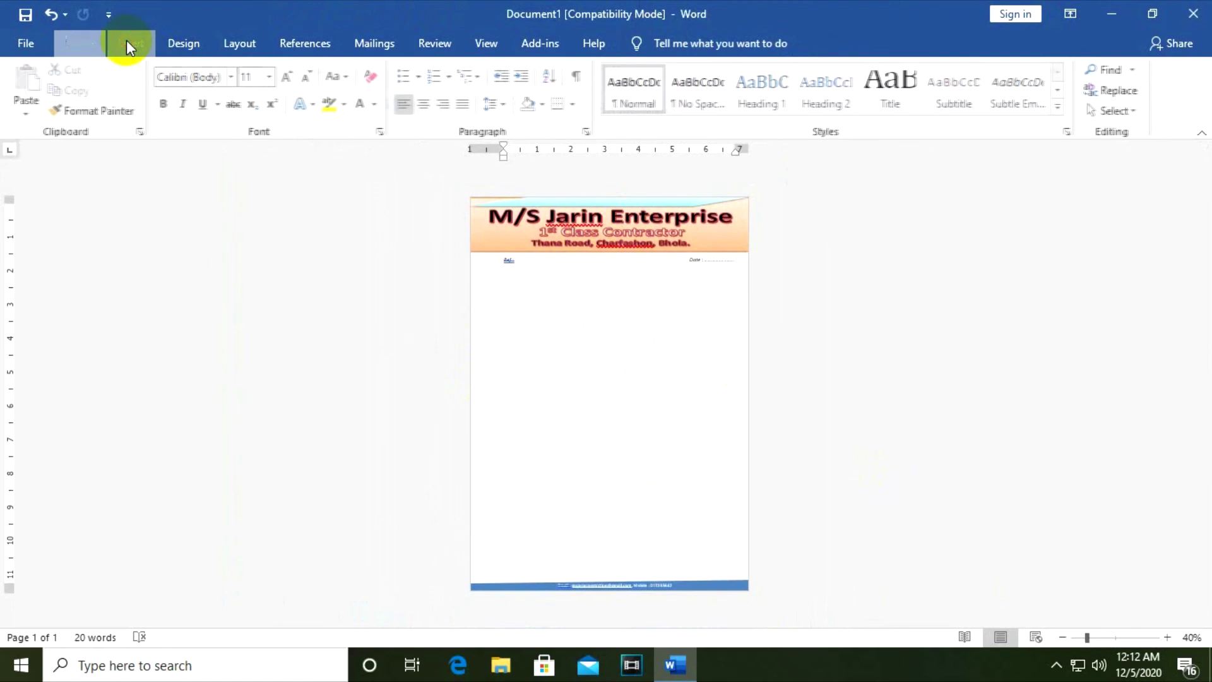
left_click(184, 46)
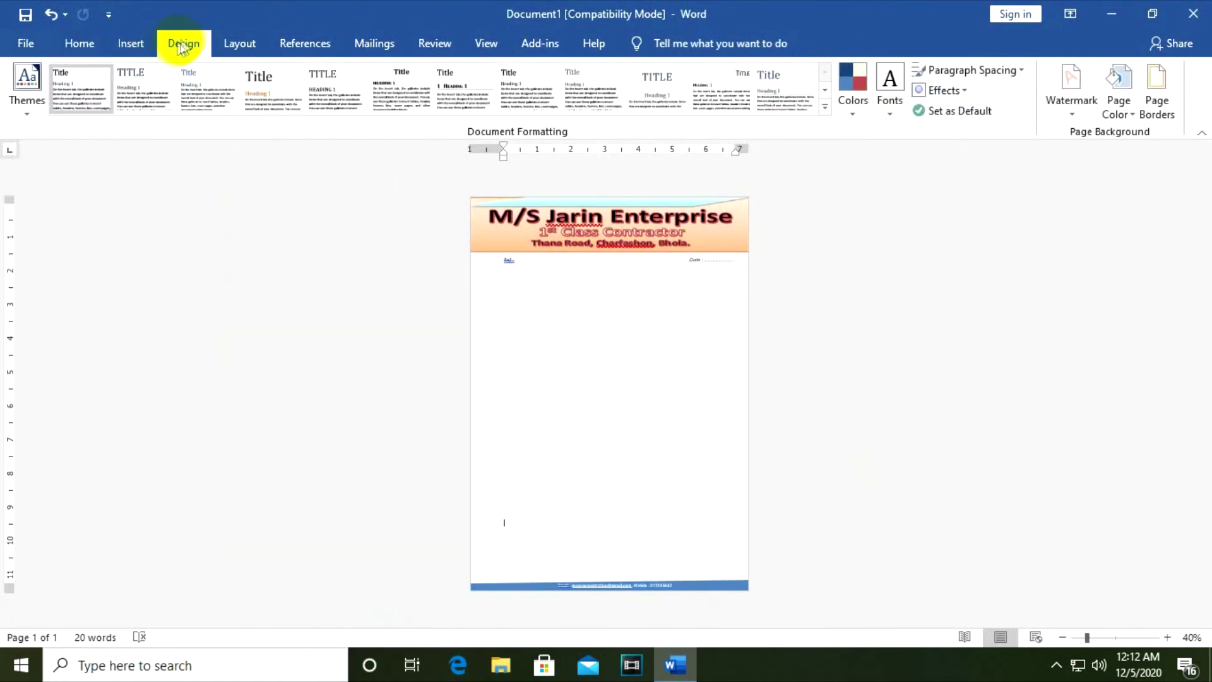
left_click(1081, 101)
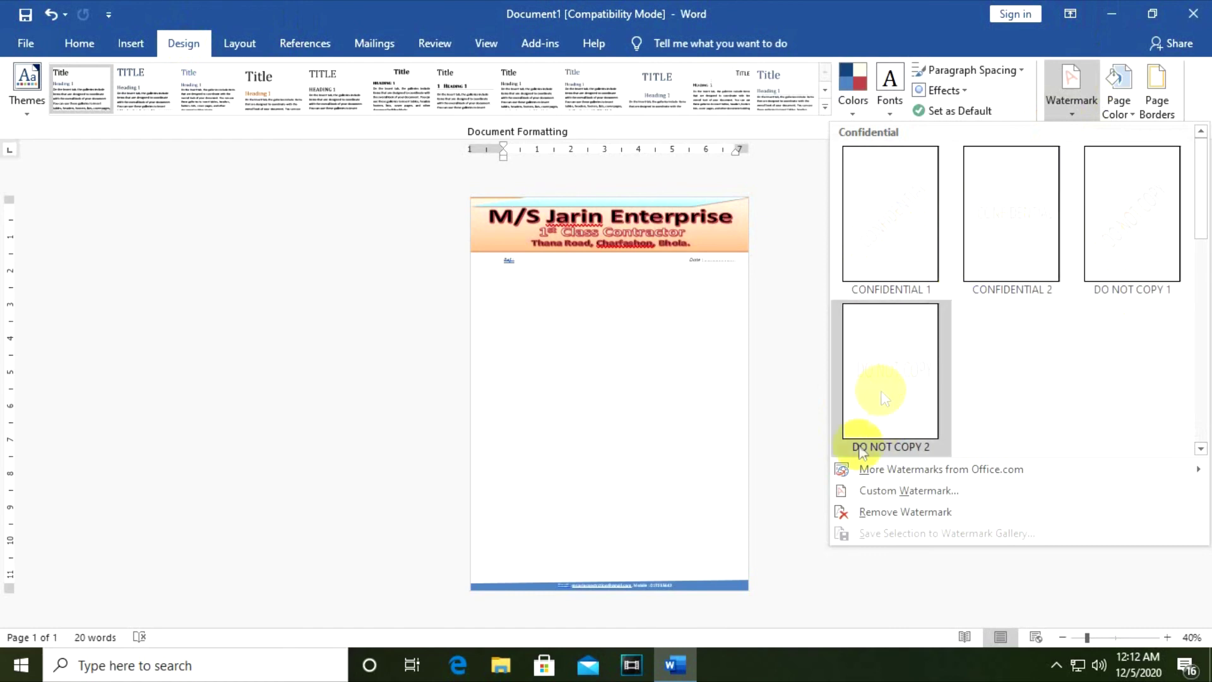
left_click(878, 492)
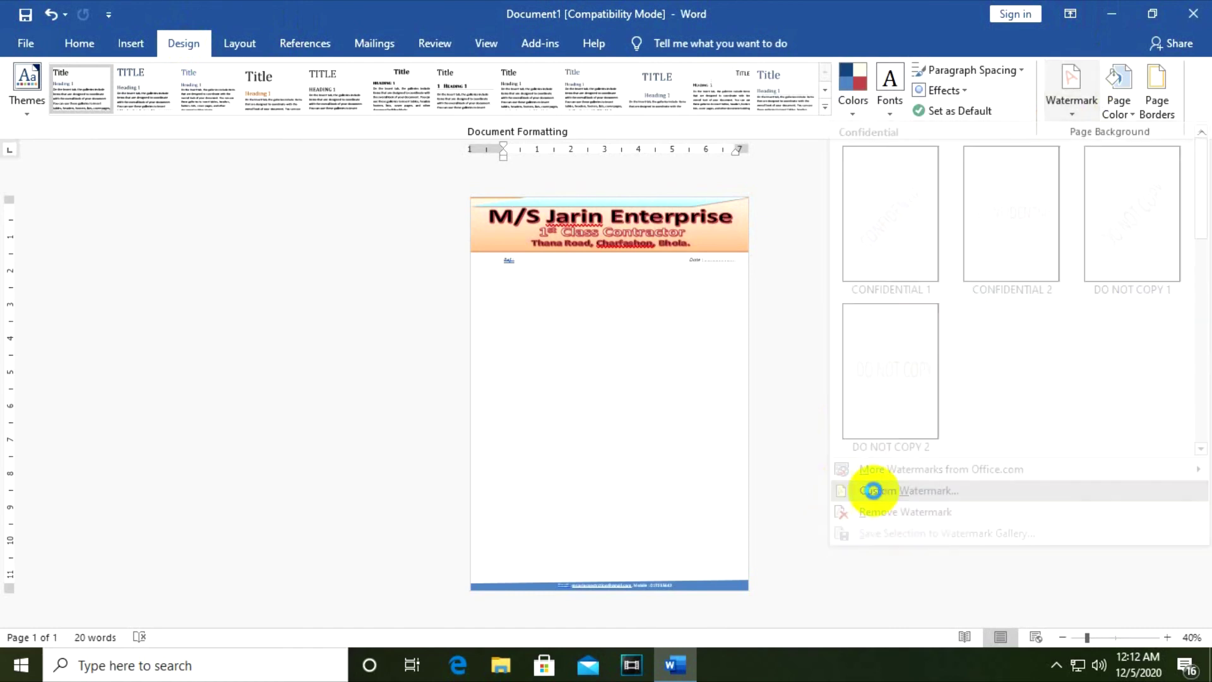
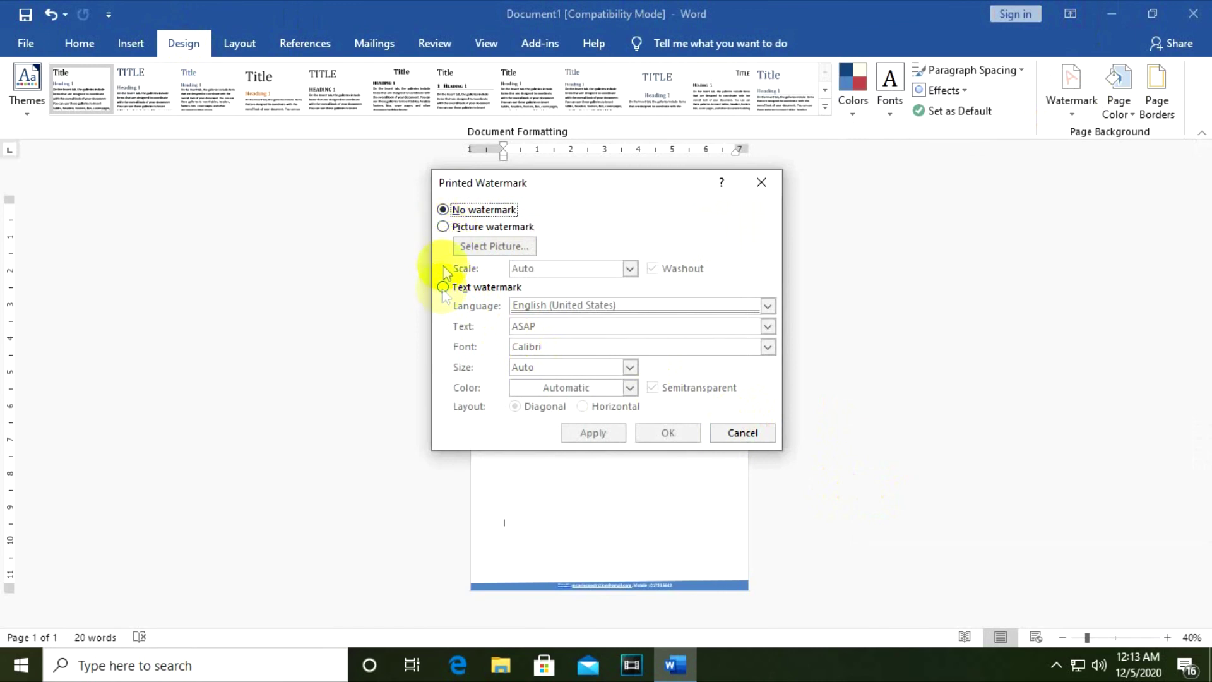
Apply a diagonal, semitransparent text watermark reading 'JE' in place of the default 'ASAP'.
left_click(443, 228)
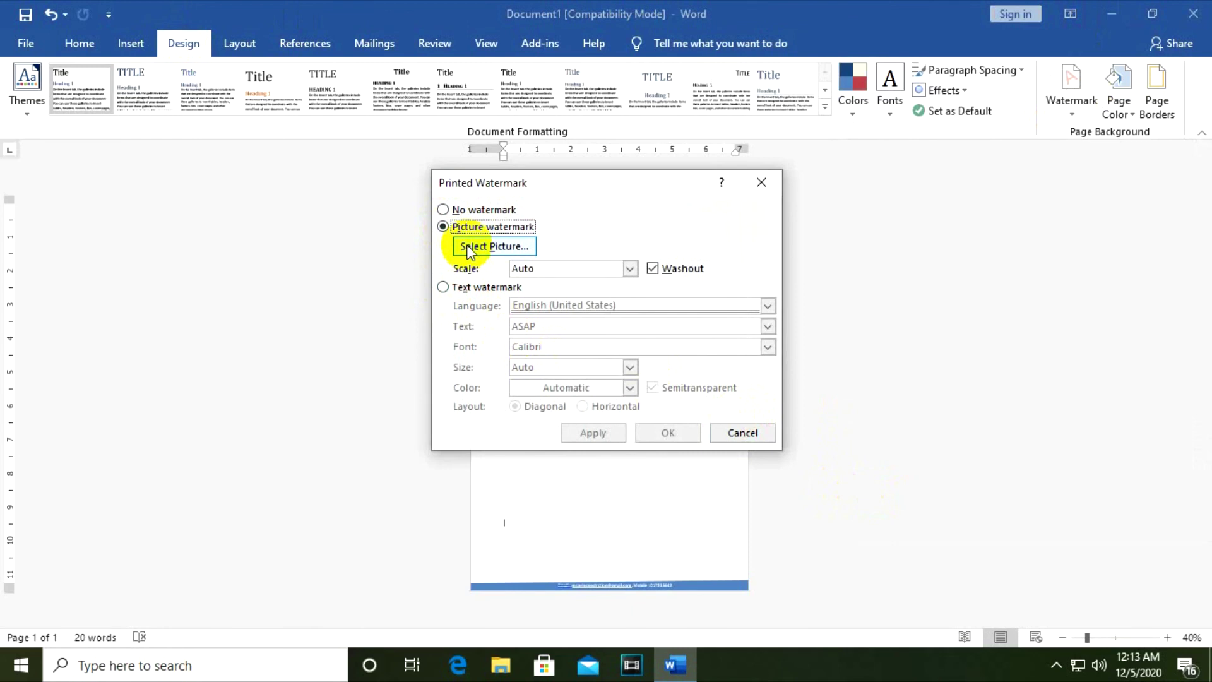
left_click(443, 287)
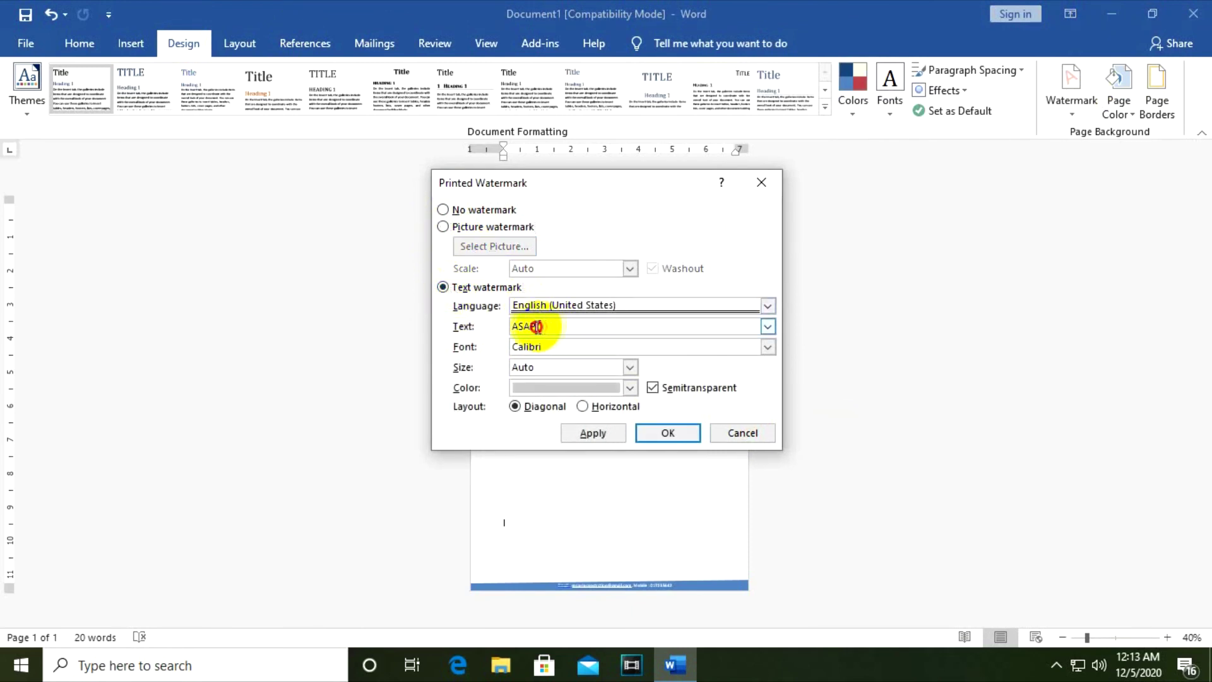
left_click_drag(540, 326, 500, 324)
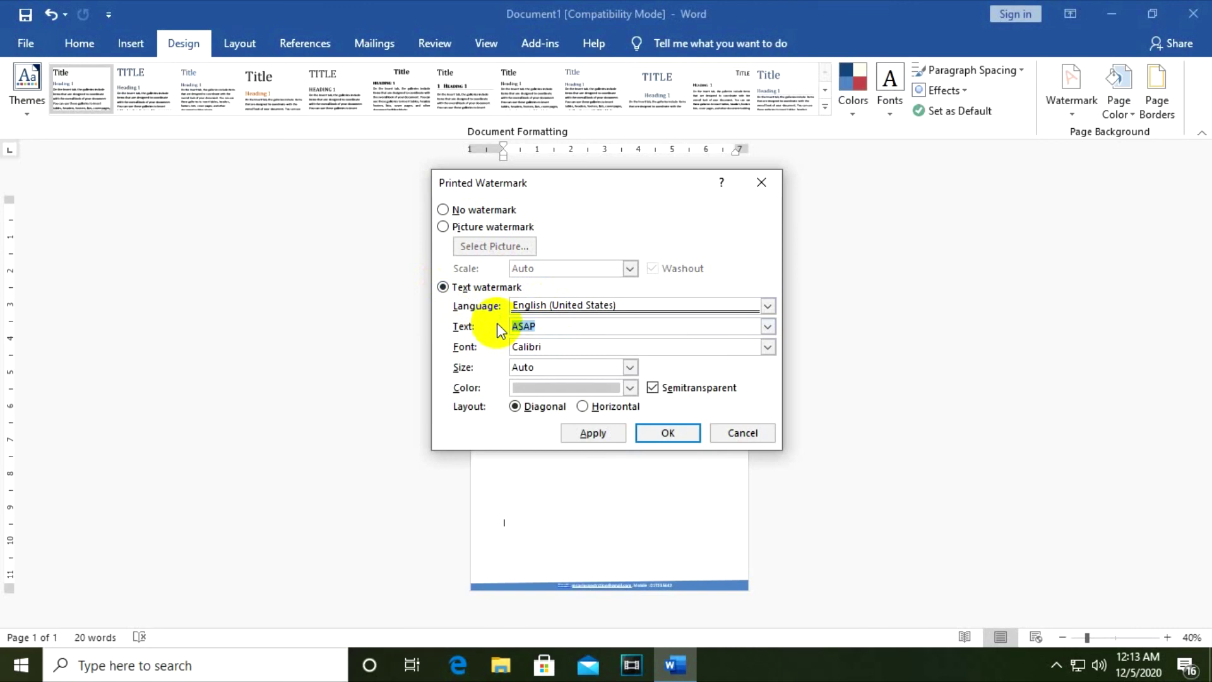
type("JE")
left_click(667, 434)
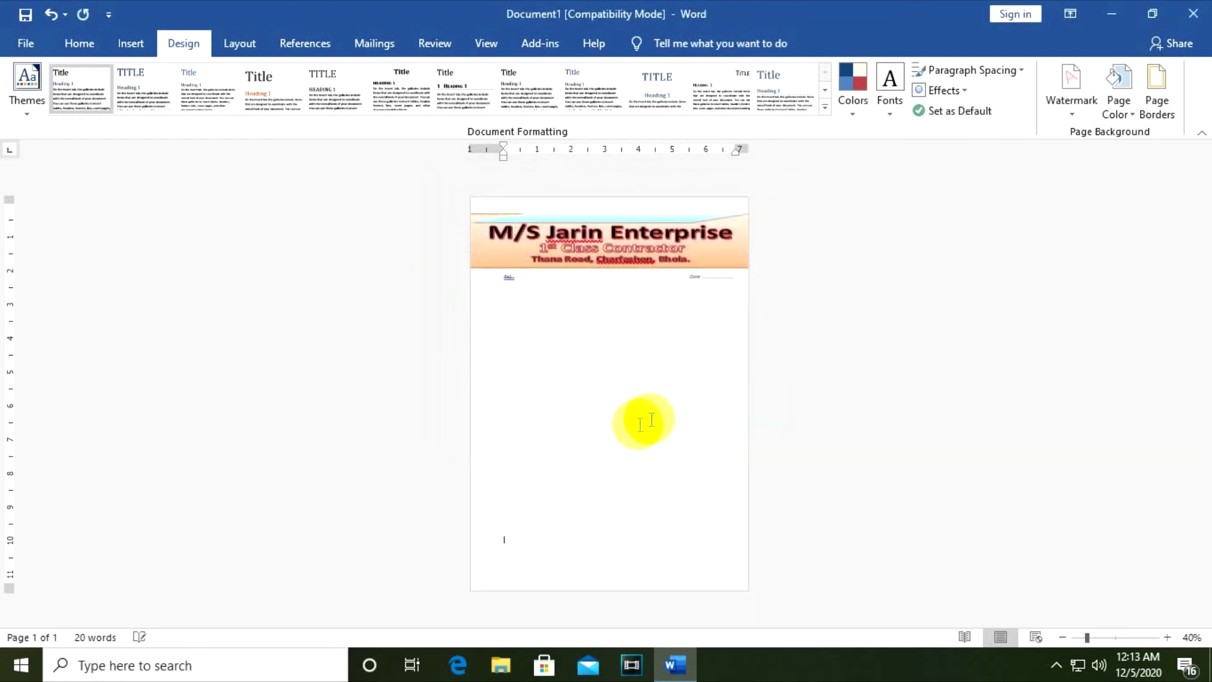
scroll(641, 424, "down", 1)
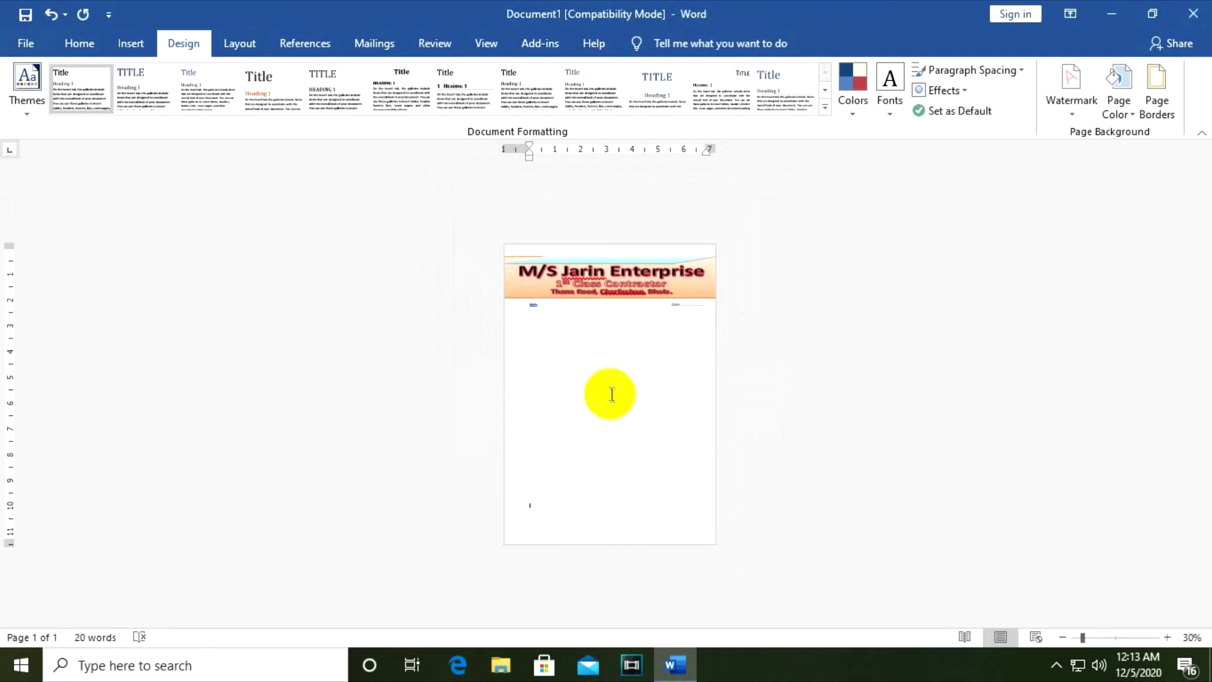
scroll(714, 414, "down", 2)
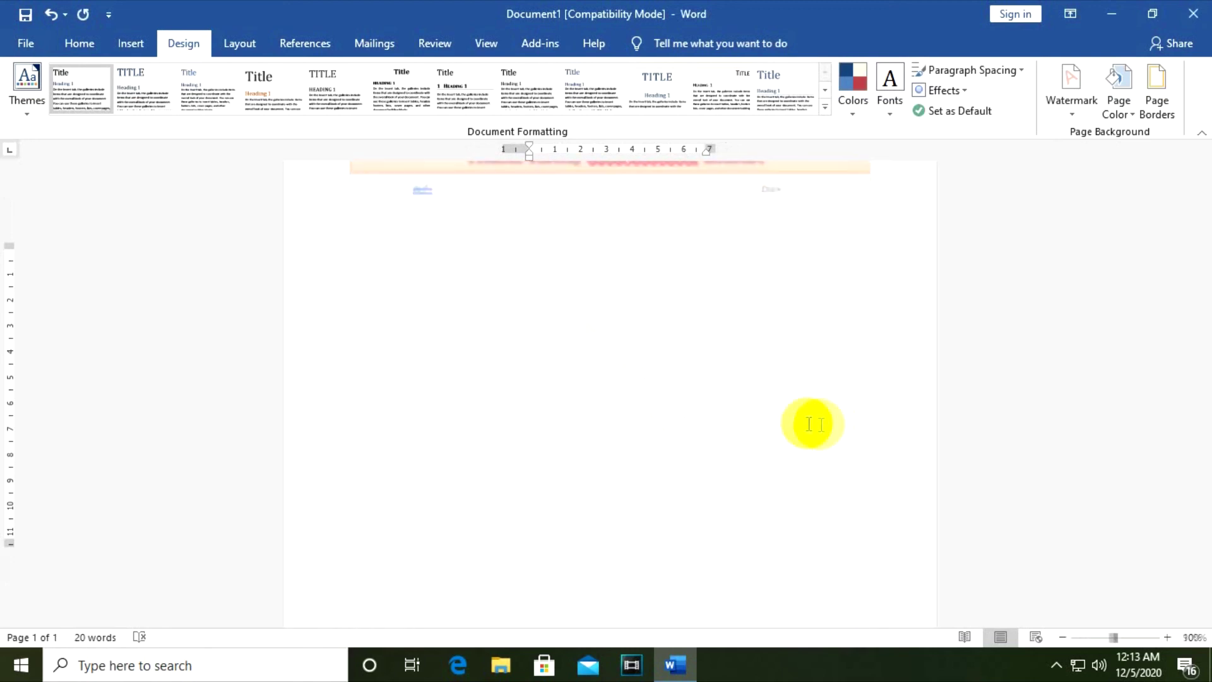
scroll(748, 418, "up", 3)
scroll(790, 425, "up", 2)
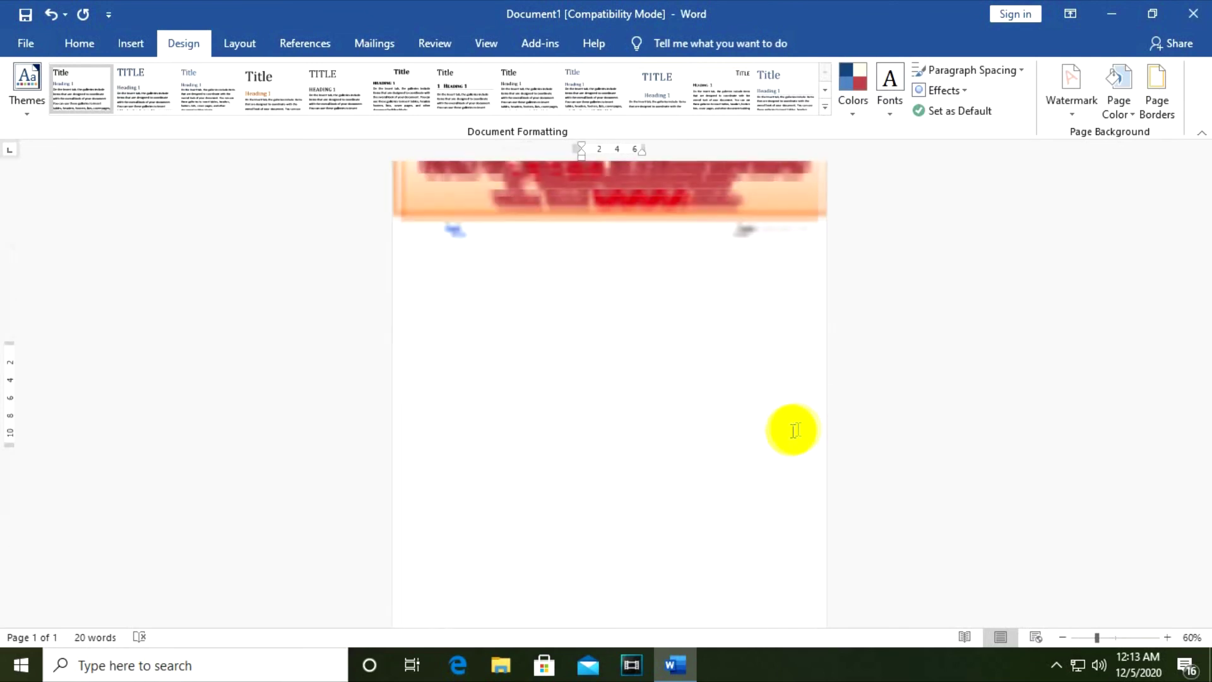
scroll(578, 465, "down", 1)
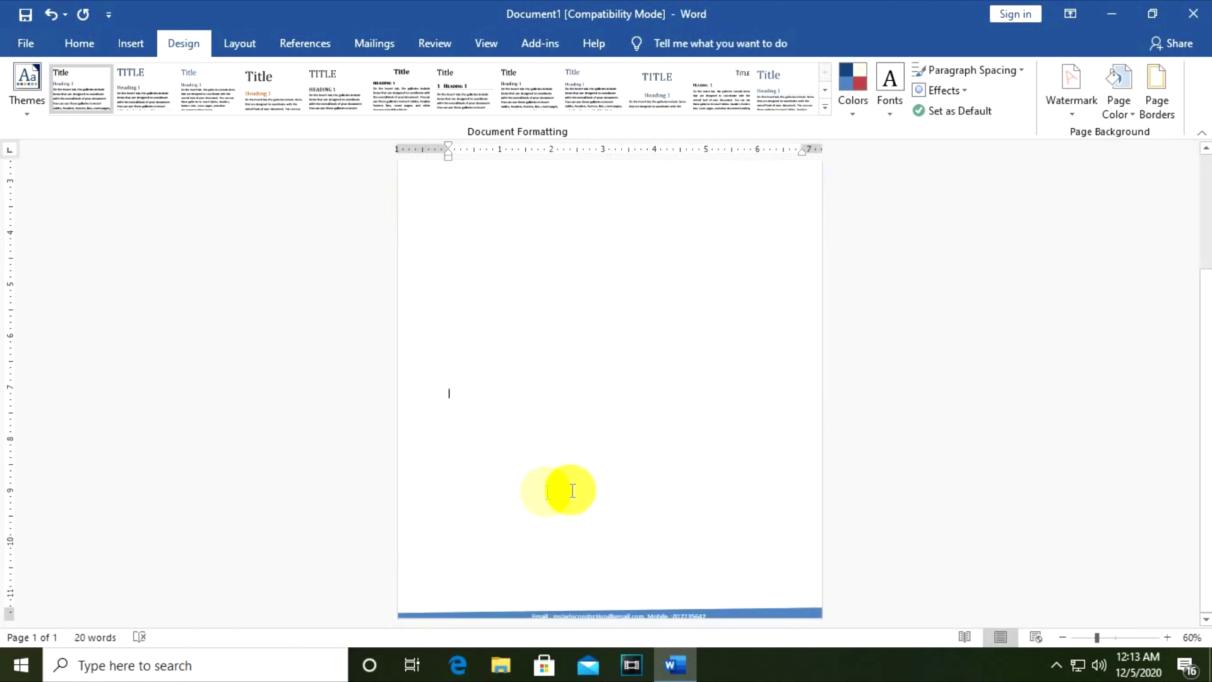
scroll(596, 487, "up", 2)
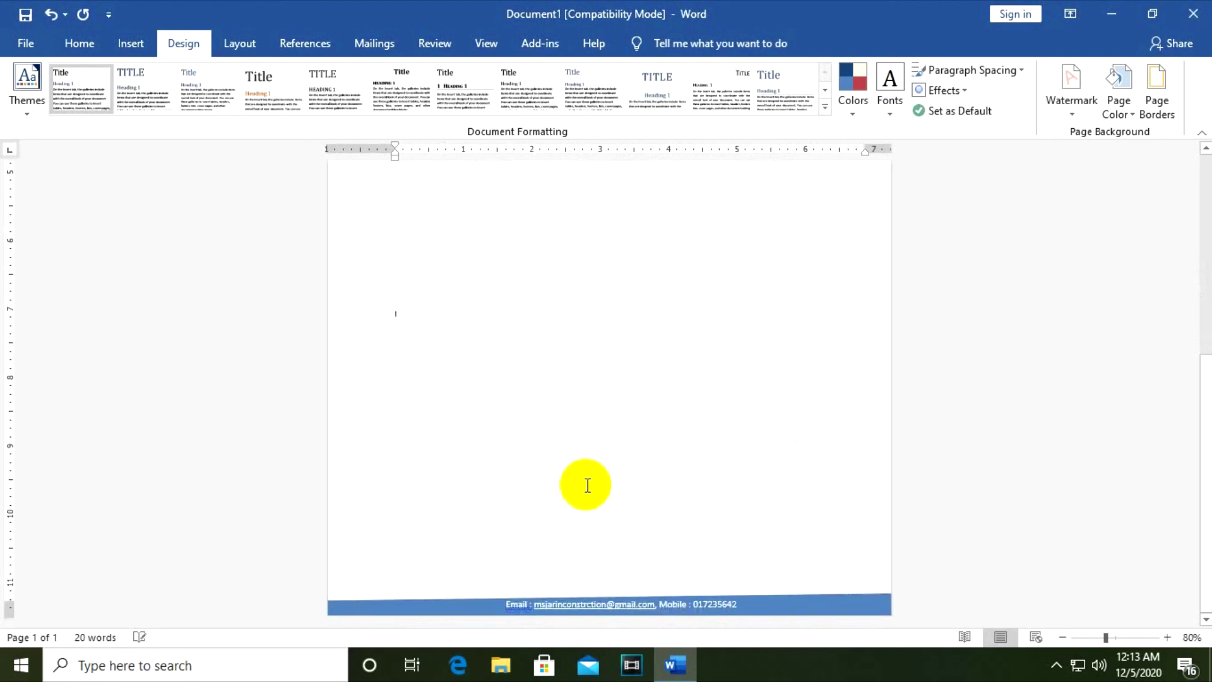
scroll(625, 467, "down", 6)
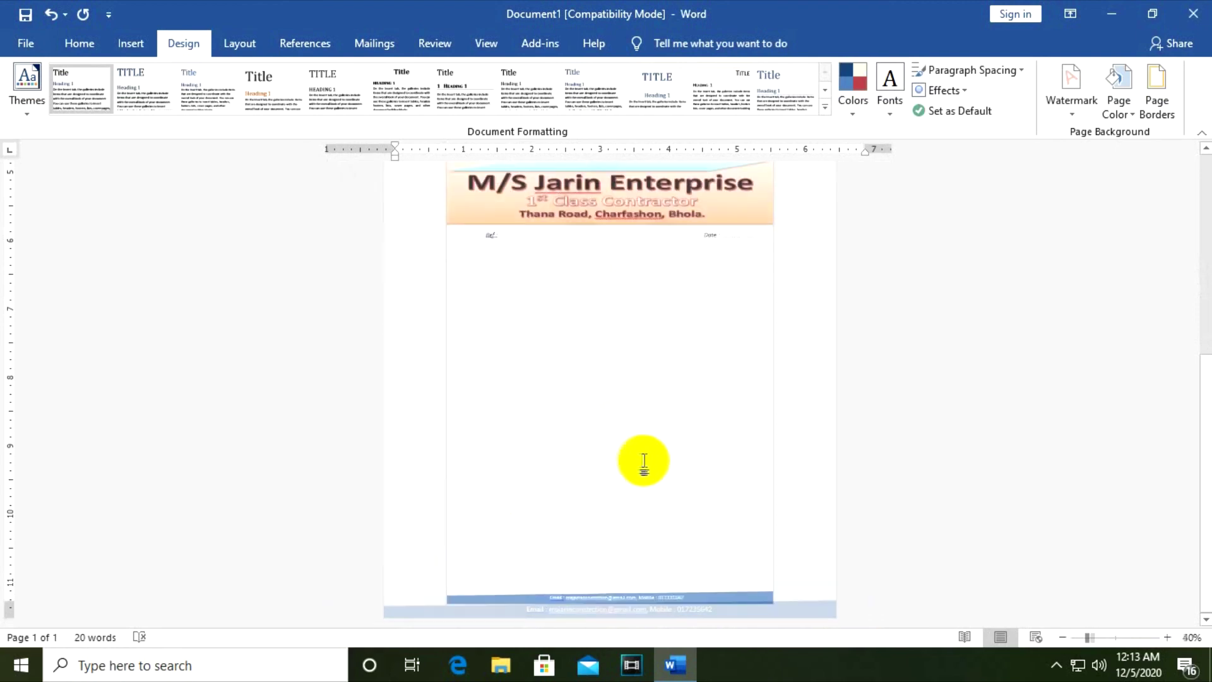
scroll(770, 441, "up", 5, "ctrl")
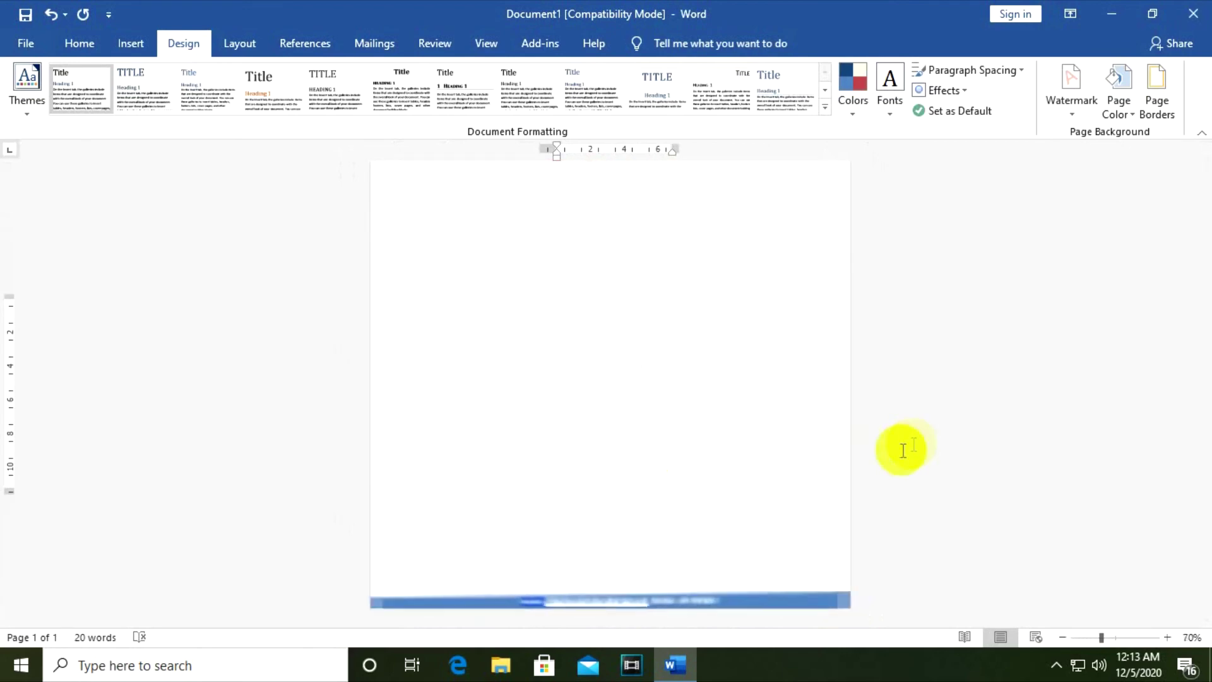
scroll(876, 451, "up", 5)
scroll(1023, 480, "up", 3, "ctrl")
scroll(1016, 480, "up", 3, "ctrl")
double_click(998, 363)
left_click(1051, 270)
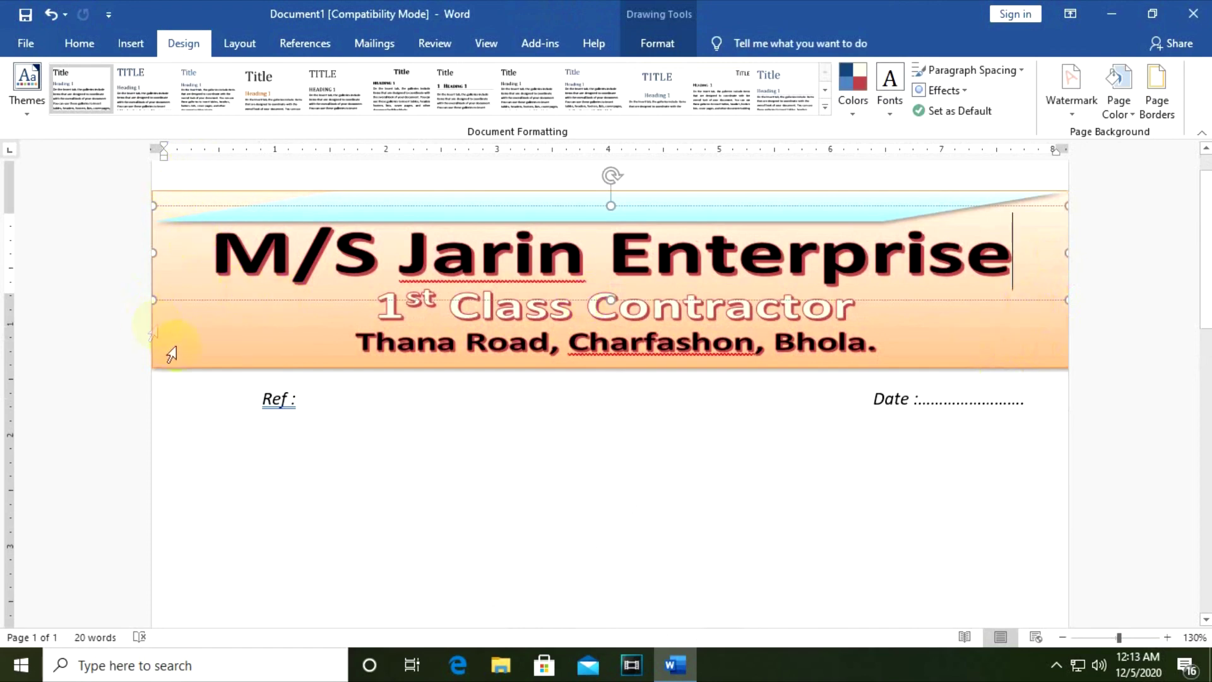
left_click_drag(159, 323, 183, 371)
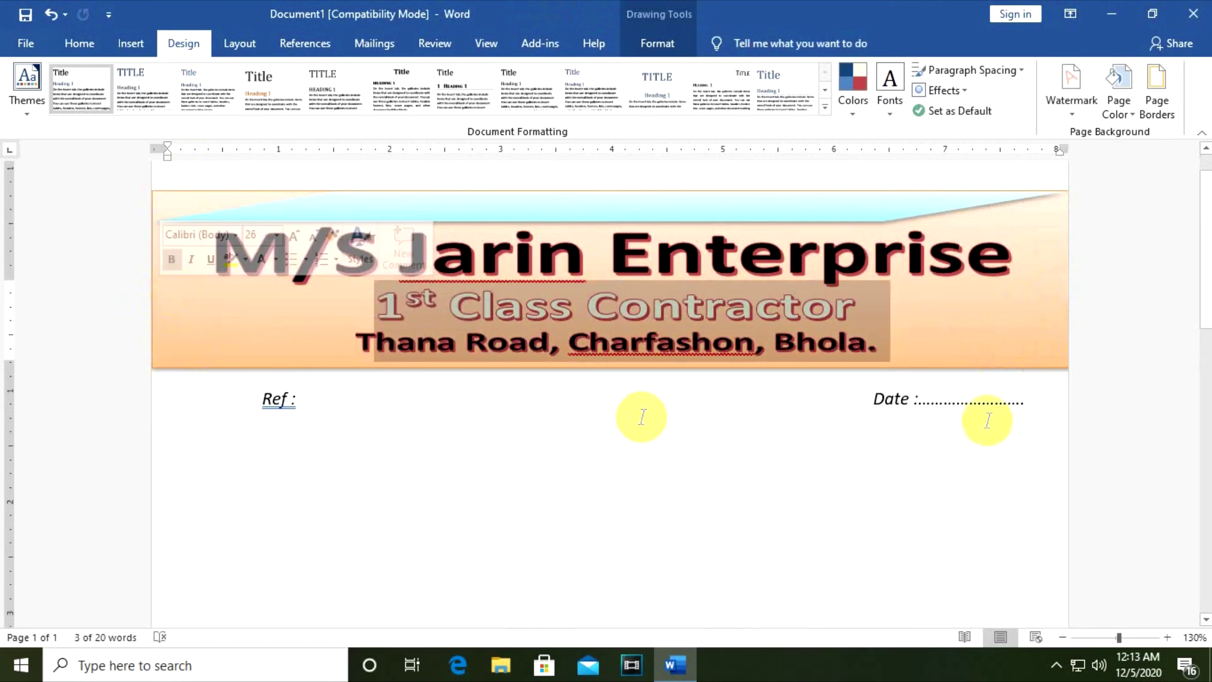
left_click(1062, 358)
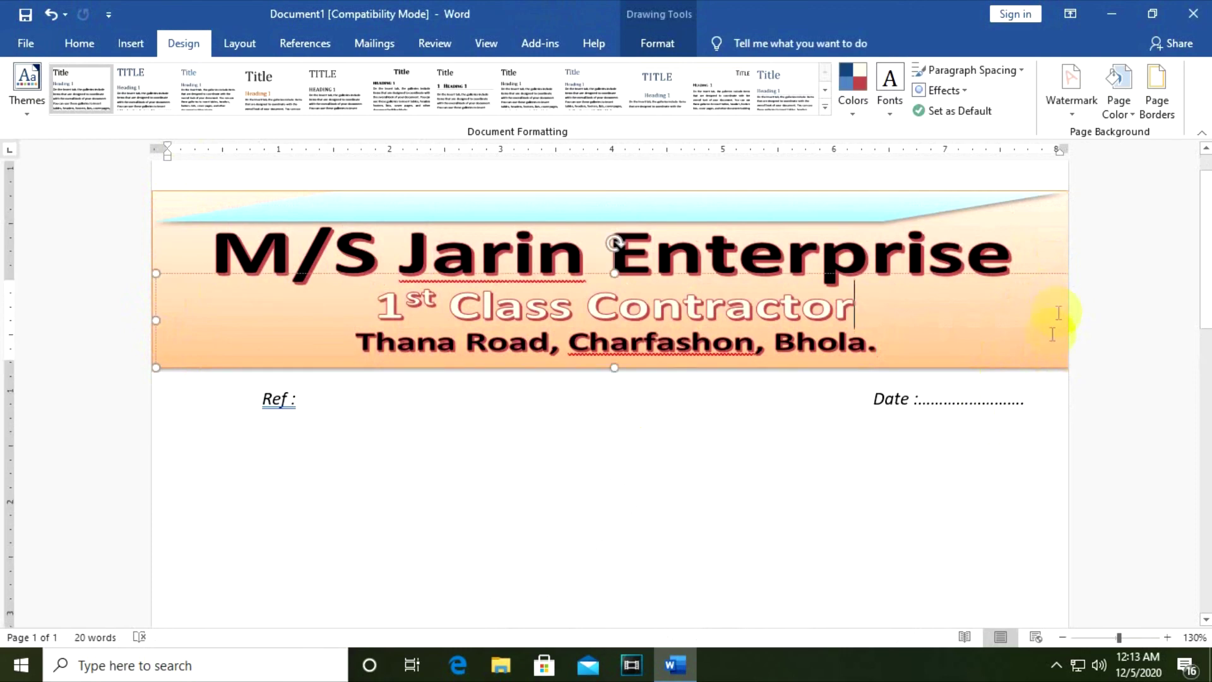
left_click(849, 476)
scroll(760, 456, "down", 7, "ctrl")
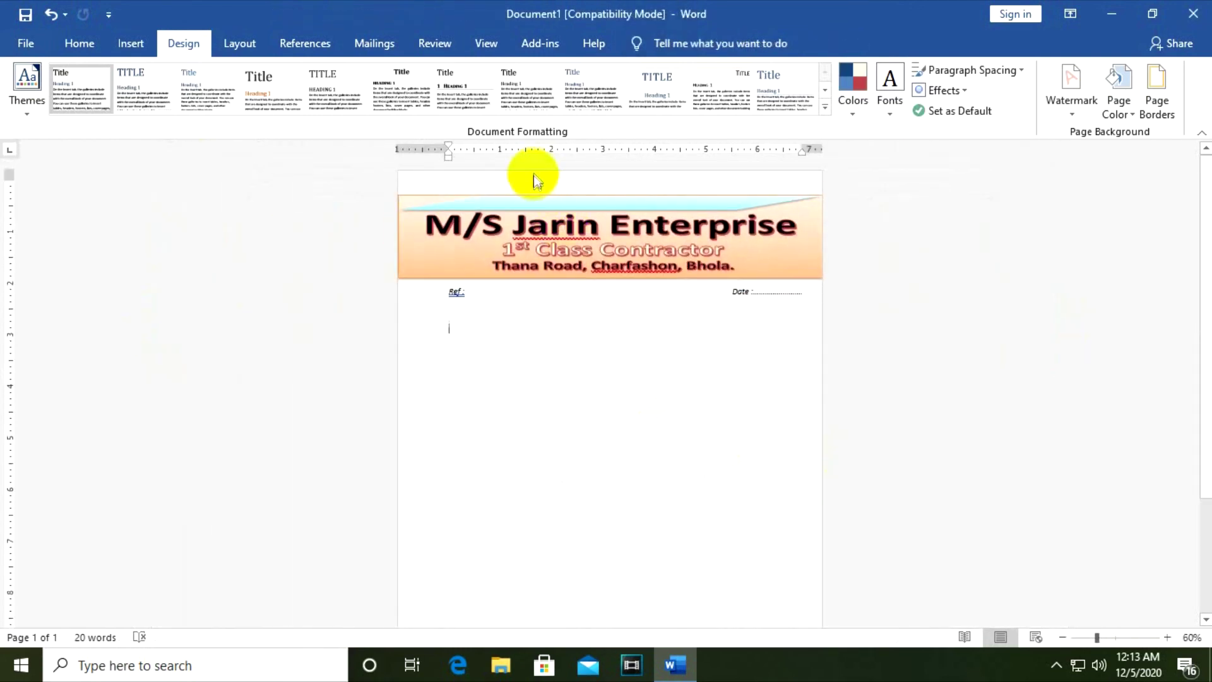
left_click(435, 166)
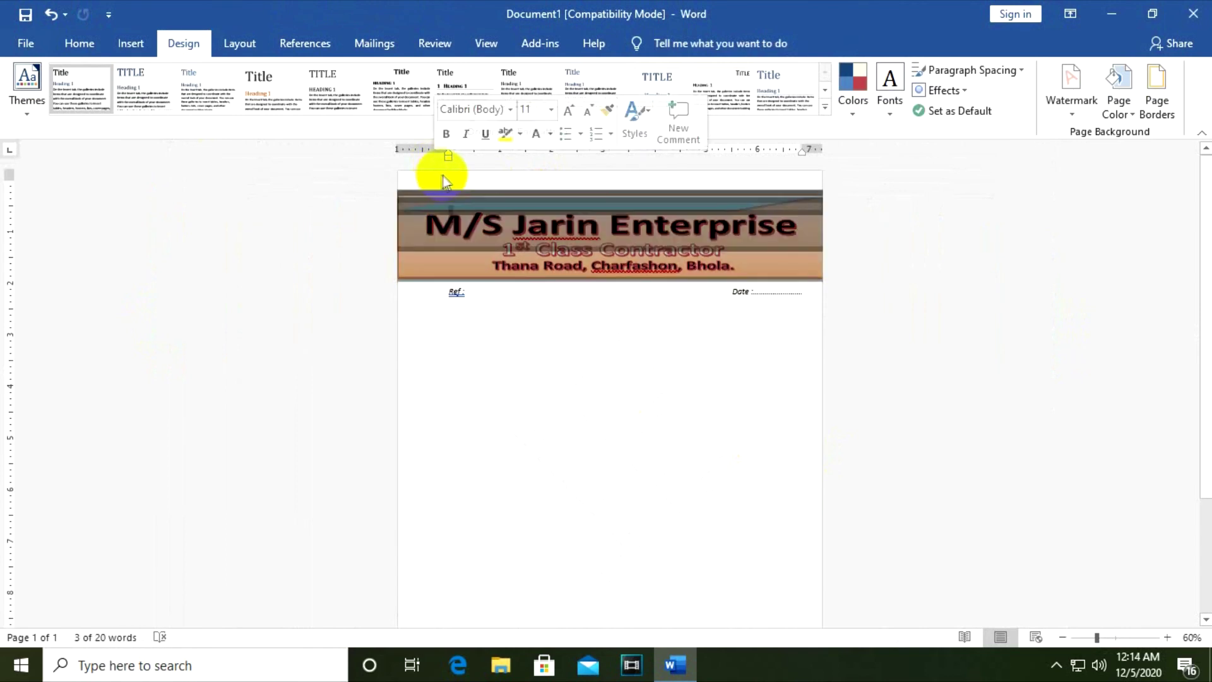
double_click(514, 265)
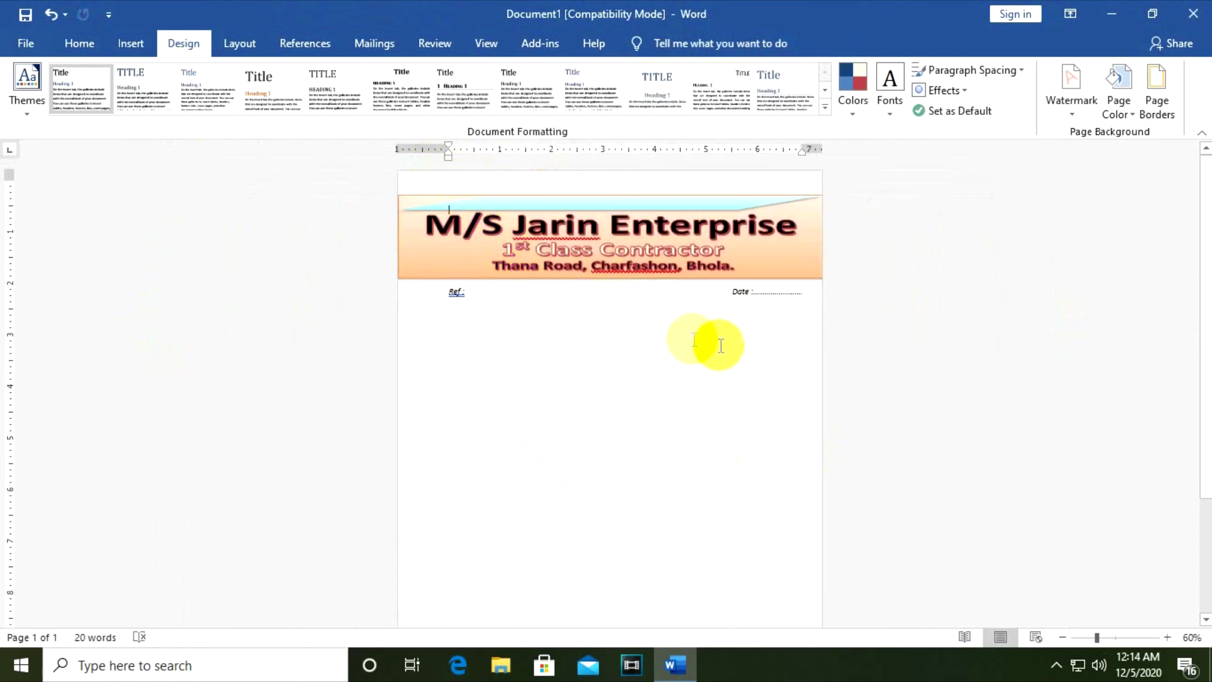
scroll(719, 345, "down", 4, "ctrl")
scroll(825, 370, "up", 2, "ctrl")
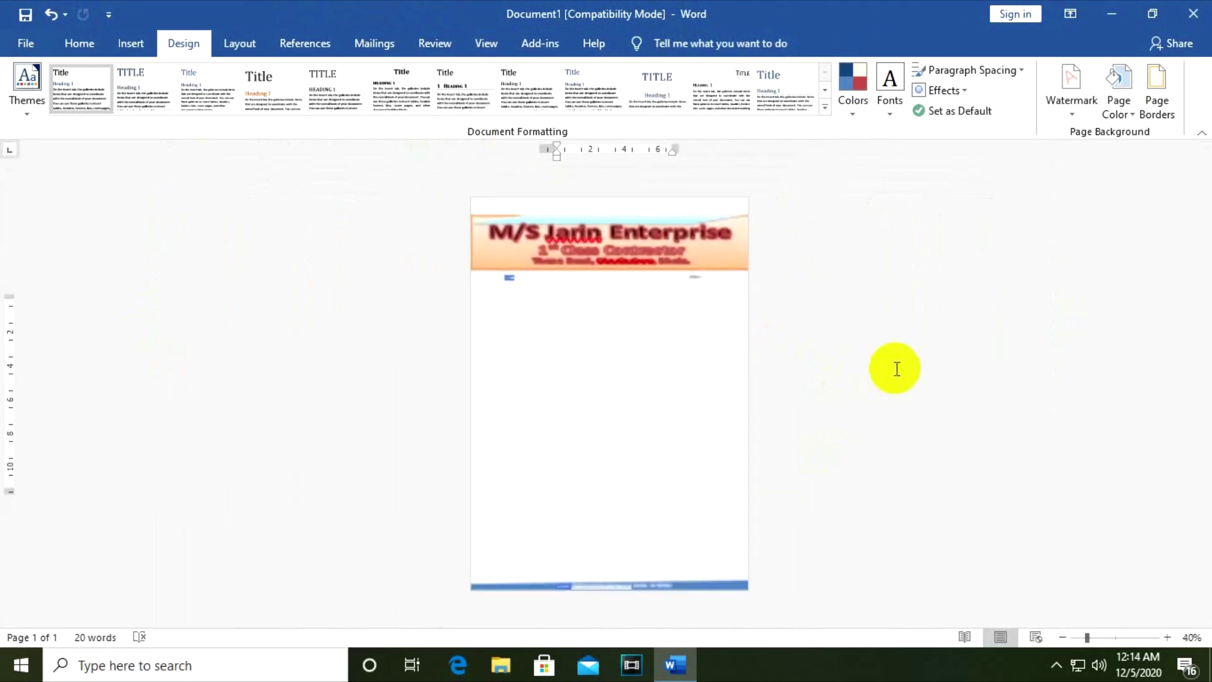
scroll(895, 366, "up", 2, "ctrl")
scroll(1041, 395, "up", 2, "ctrl")
scroll(1073, 399, "up", 2, "ctrl")
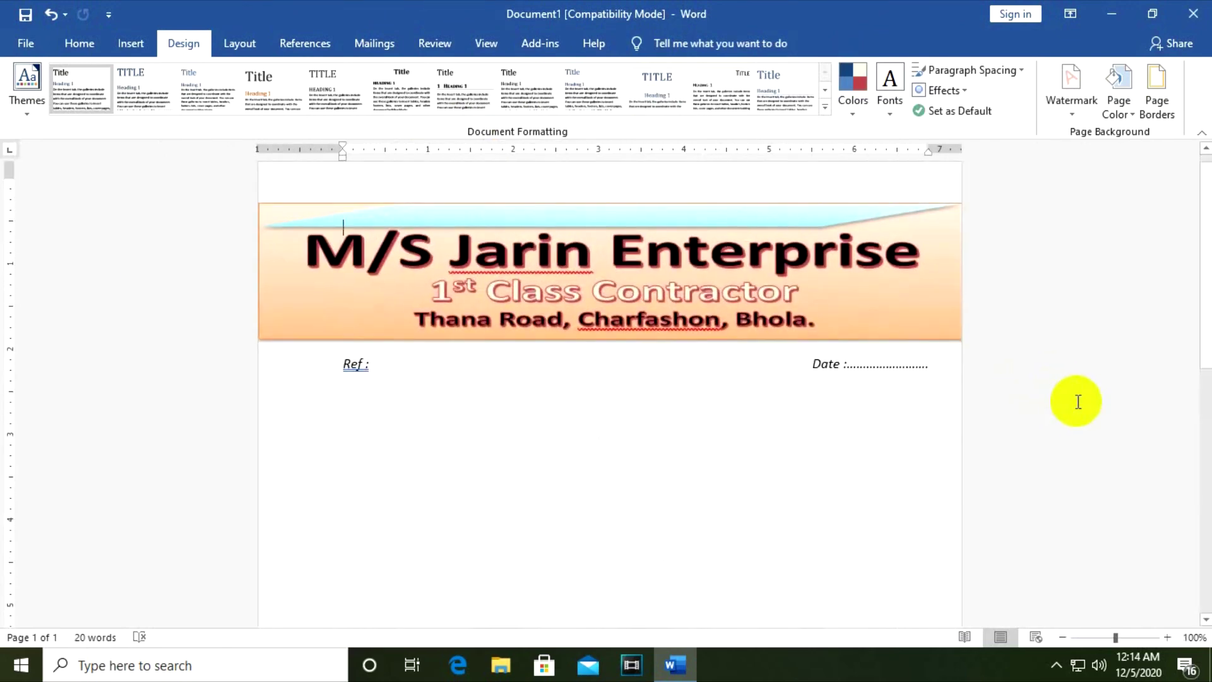